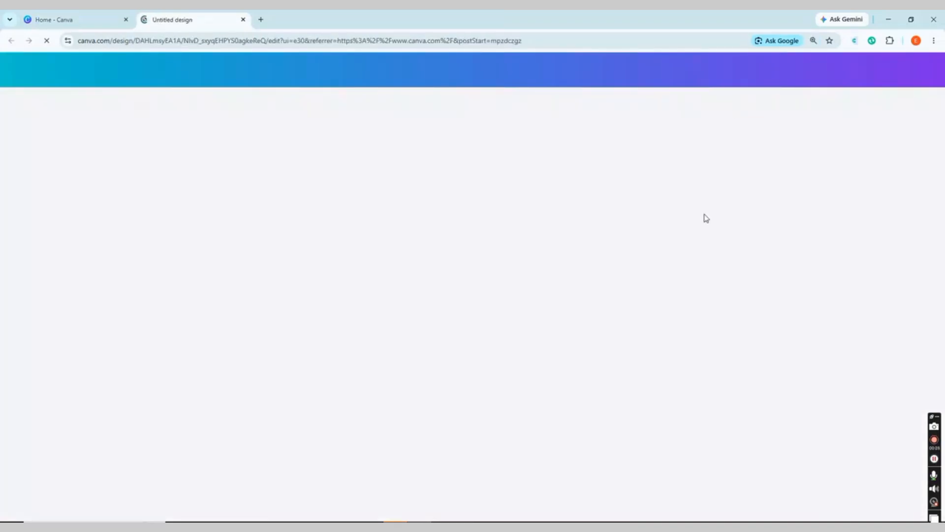
Title the design "Sticker sheet design"
{"action": "left_click", "coordinate": [841, 70]}
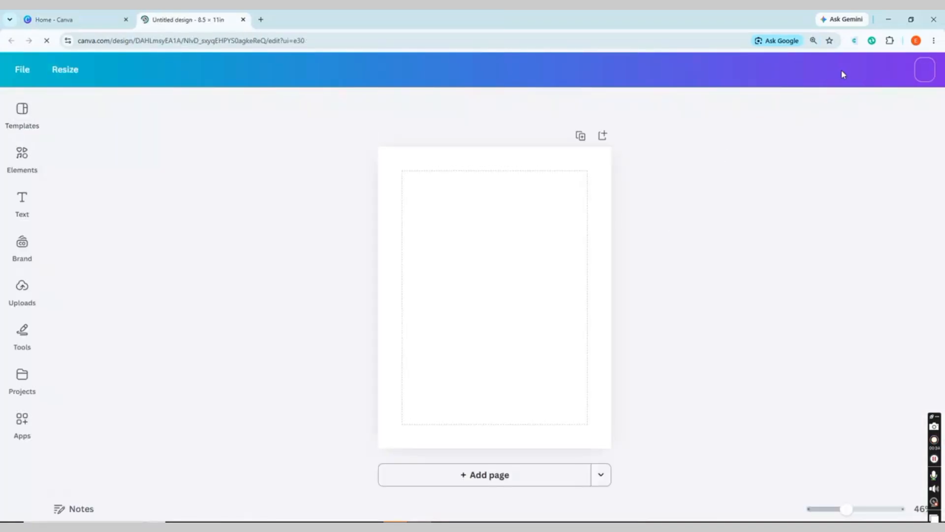
{"action": "type", "text": "Sticker sheet design"}
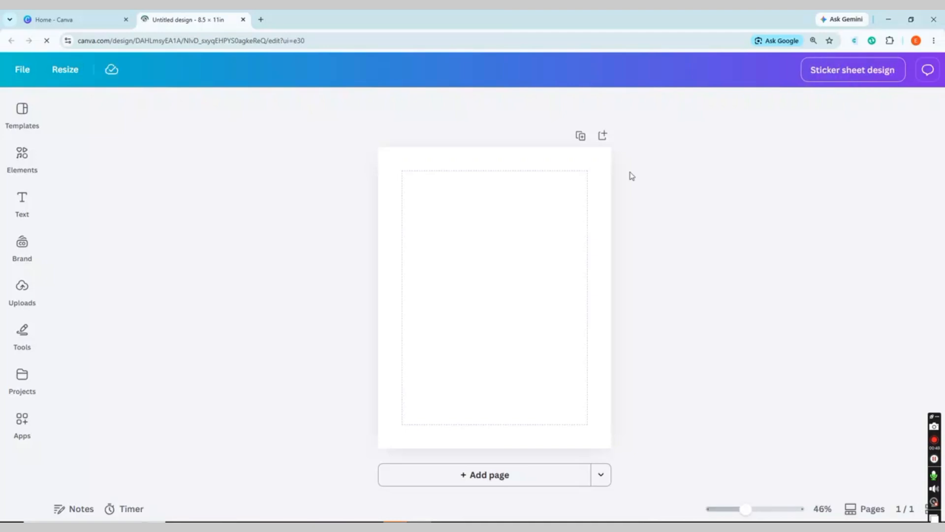
{"action": "left_click", "coordinate": [631, 176]}
Fill the blank page's background with a dark grey from the default solid colours
{"action": "left_click", "coordinate": [536, 105]}
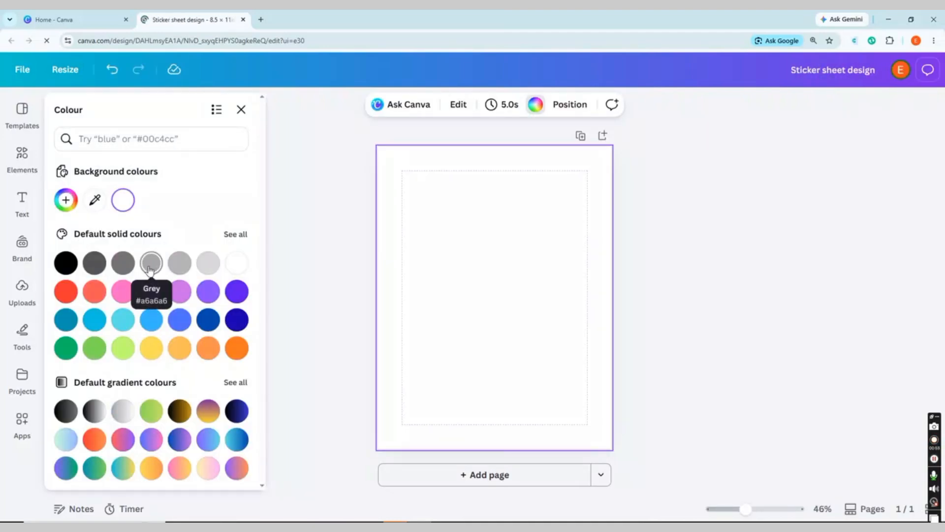
{"action": "left_click", "coordinate": [119, 267]}
{"action": "left_click", "coordinate": [270, 219]}
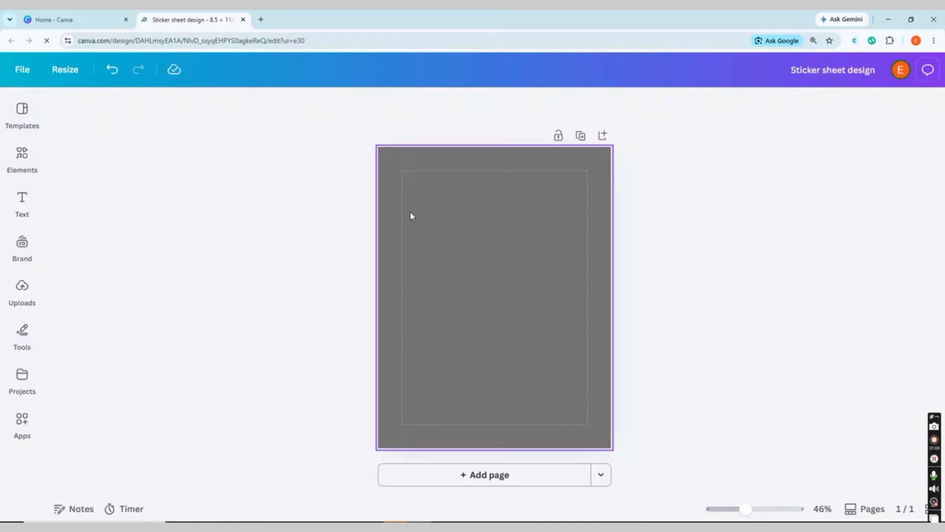
Lighten the page's grey background slightly with a custom solid colour
{"action": "left_click", "coordinate": [29, 169]}
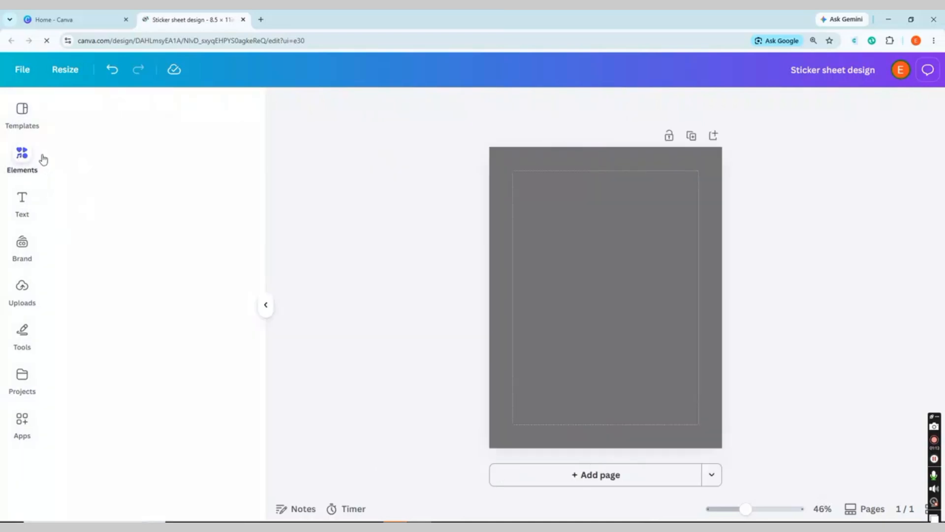
{"action": "left_click", "coordinate": [594, 232]}
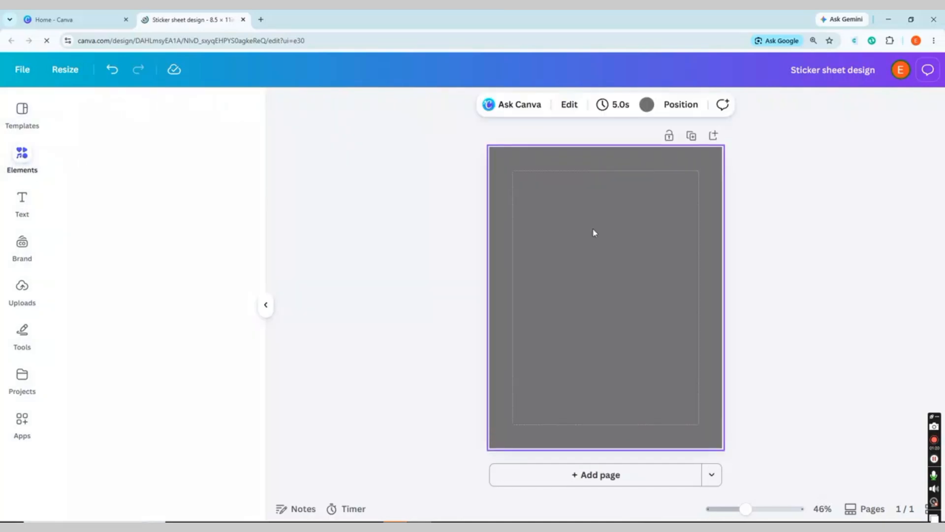
{"action": "left_click", "coordinate": [646, 105]}
{"action": "left_click", "coordinate": [123, 195]}
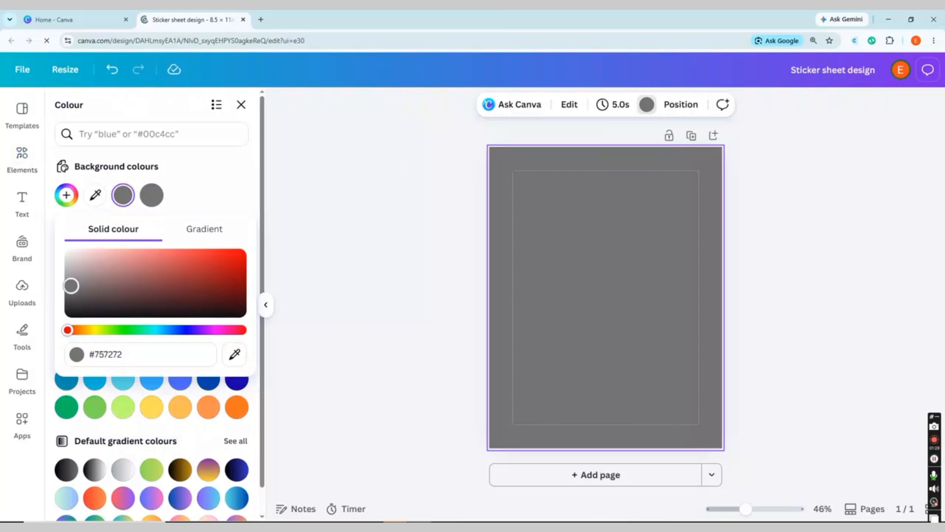
{"action": "left_click_drag", "start_coordinate": [71, 285], "coordinate": [70, 281]}
Add a text box reading "Sticker Sheet", enlarge it to font size 28.9 and move it into the page's upper half
{"action": "left_click", "coordinate": [23, 159]}
{"action": "left_click", "coordinate": [21, 161]}
{"action": "key", "text": "t"}
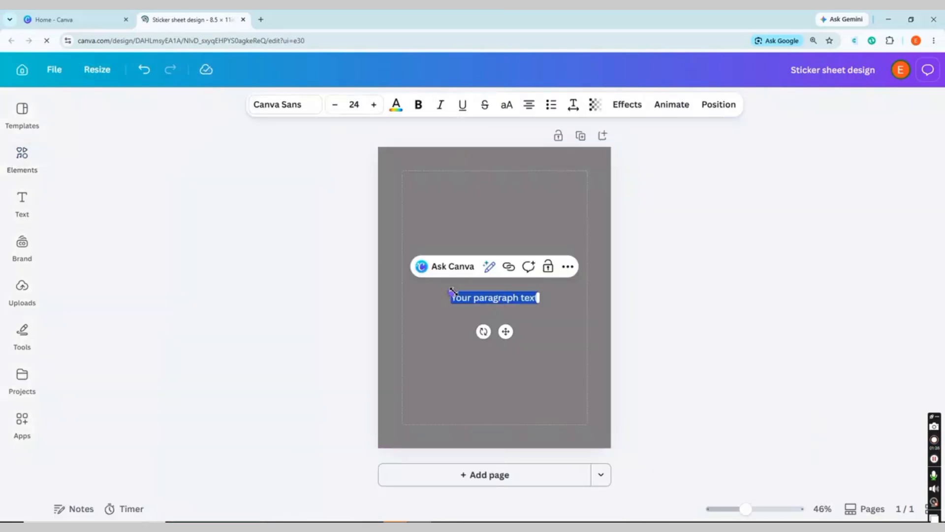
{"action": "left_click_drag", "start_coordinate": [452, 291], "coordinate": [433, 290]}
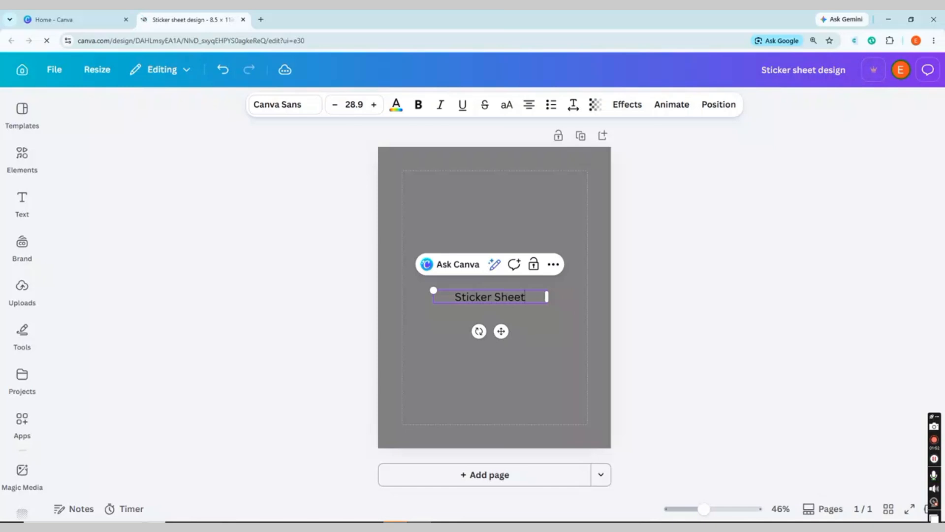
{"action": "left_click_drag", "start_coordinate": [501, 331], "coordinate": [506, 274]}
Set the "Sticker Sheet" text to the custom dark red #590909
{"action": "left_click", "coordinate": [396, 106]}
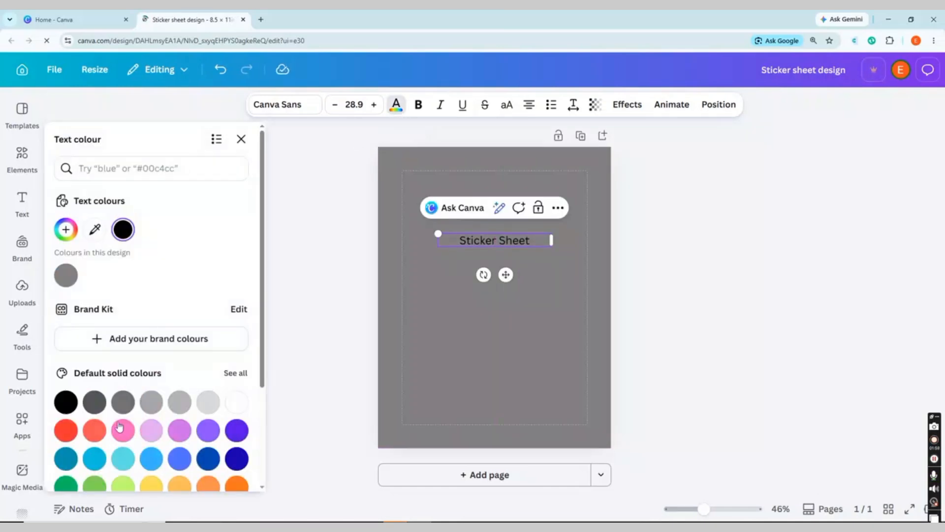
{"action": "left_click", "coordinate": [66, 229]}
{"action": "left_click", "coordinate": [223, 325]}
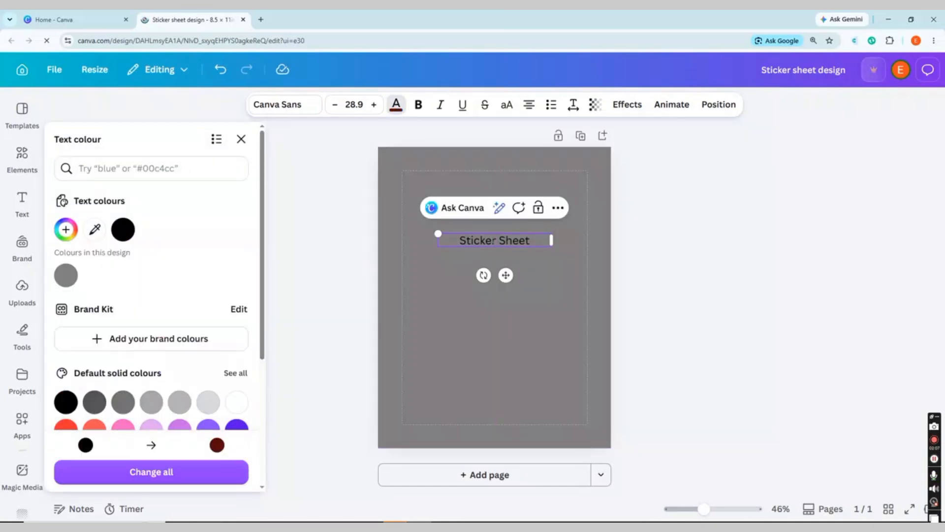
{"action": "left_click", "coordinate": [66, 229]}
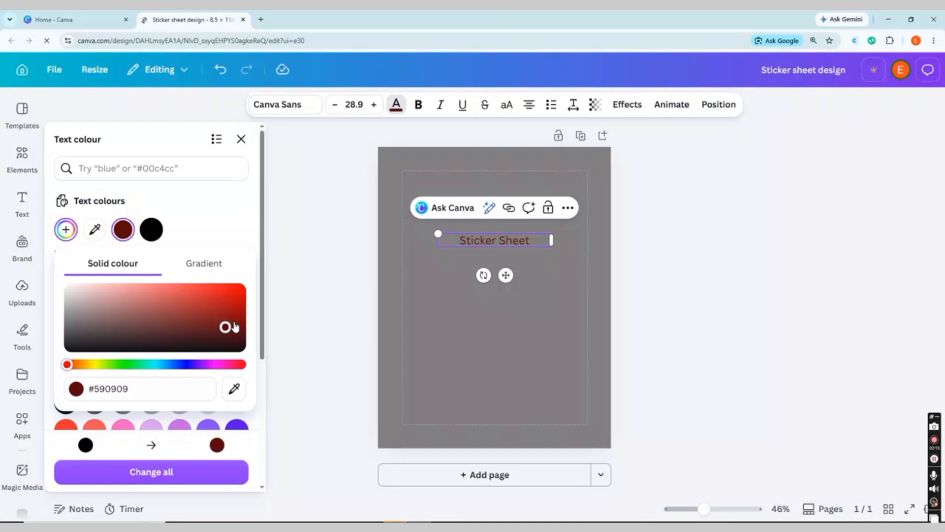
Move the "Sticker Sheet" title up to the page's top margin line and change its font to Lilita One
{"action": "left_click", "coordinate": [300, 108]}
{"action": "left_click_drag", "start_coordinate": [263, 250], "coordinate": [262, 262]}
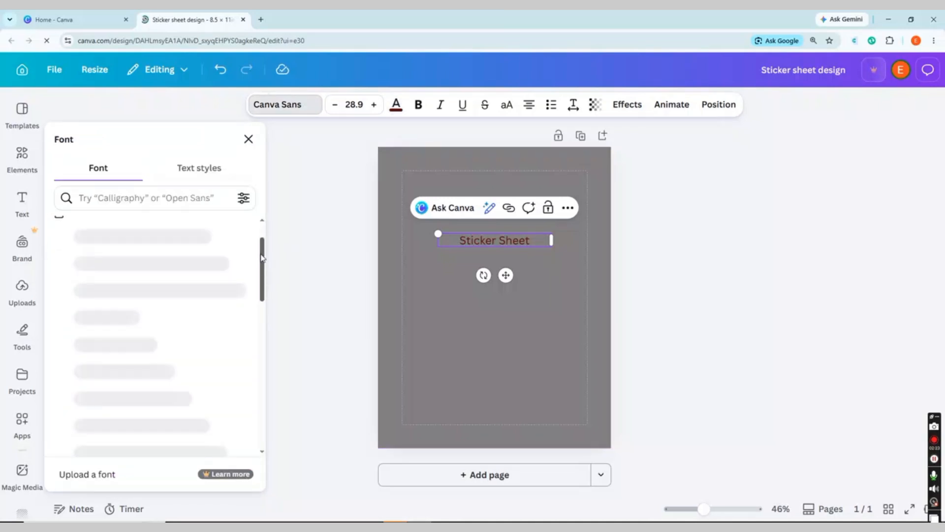
{"action": "left_click_drag", "start_coordinate": [507, 277], "coordinate": [502, 206]}
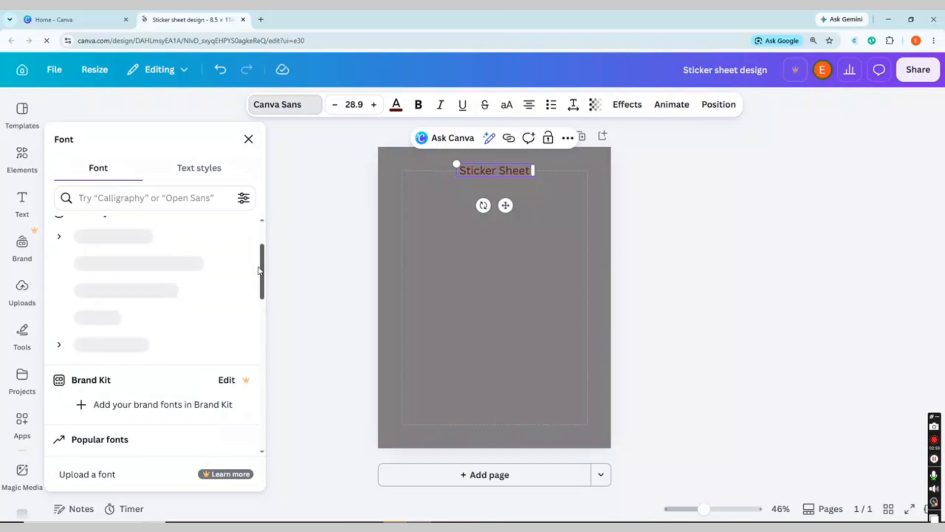
{"action": "left_click_drag", "start_coordinate": [262, 270], "coordinate": [261, 245]}
{"action": "left_click", "coordinate": [120, 397]}
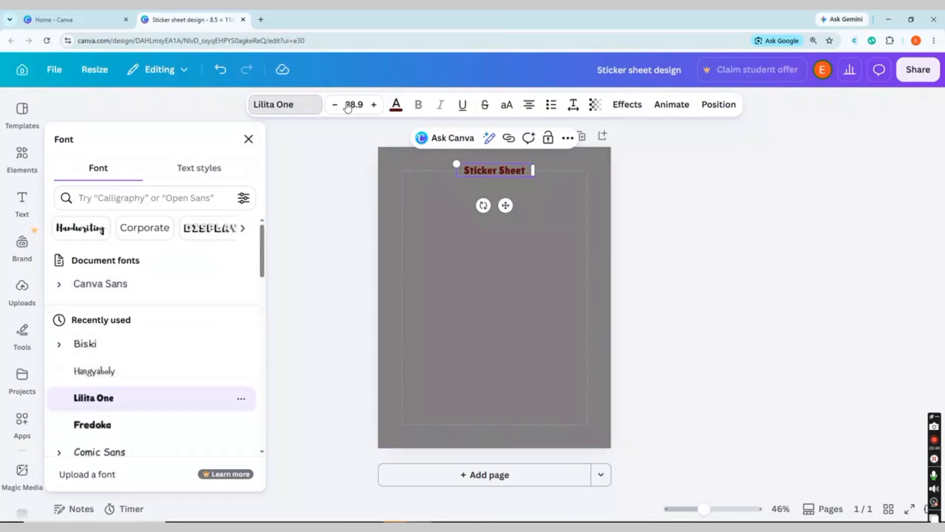
Apply the Outline text effect to the title in white with a thickness of 73
{"action": "left_click", "coordinate": [627, 105]}
{"action": "left_click", "coordinate": [86, 276]}
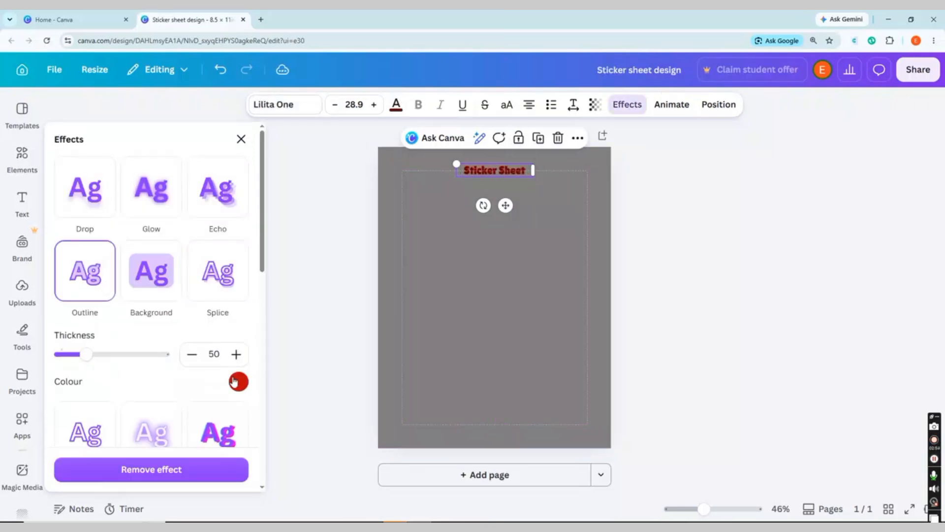
{"action": "left_click", "coordinate": [237, 382]}
{"action": "scroll", "coordinate": [220, 307], "scroll_direction": "down", "scroll_amount": 2}
{"action": "left_click", "coordinate": [221, 440]}
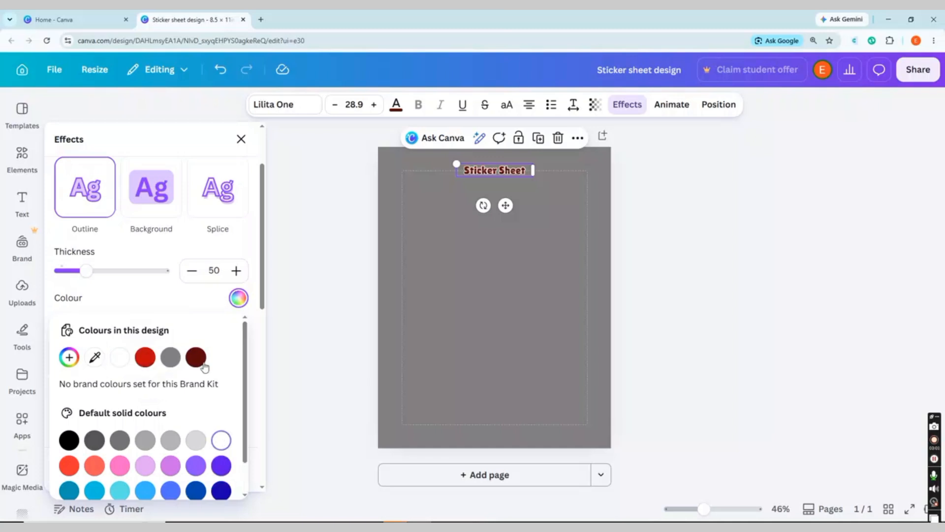
{"action": "left_click_drag", "start_coordinate": [86, 270], "coordinate": [100, 273]}
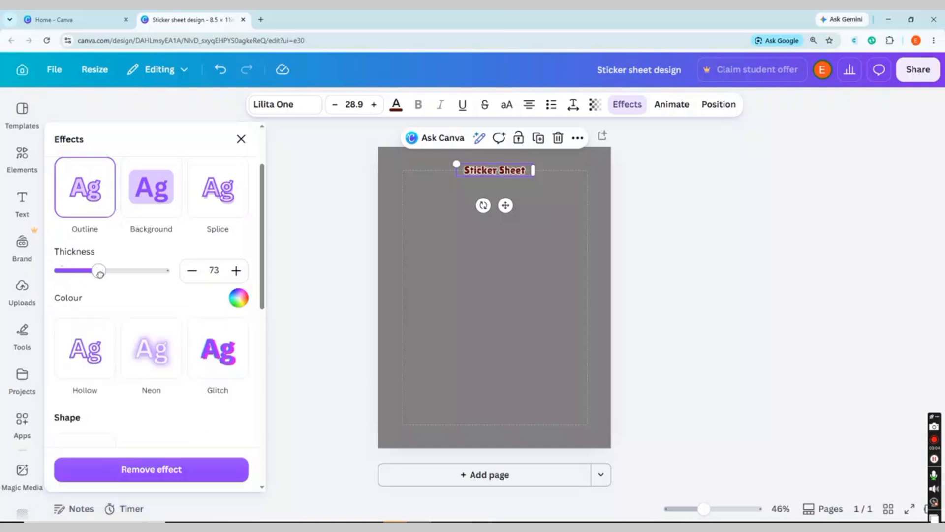
{"action": "left_click", "coordinate": [506, 204]}
Search the graphics elements for "Matcha aesethetic"
{"action": "left_click", "coordinate": [12, 150]}
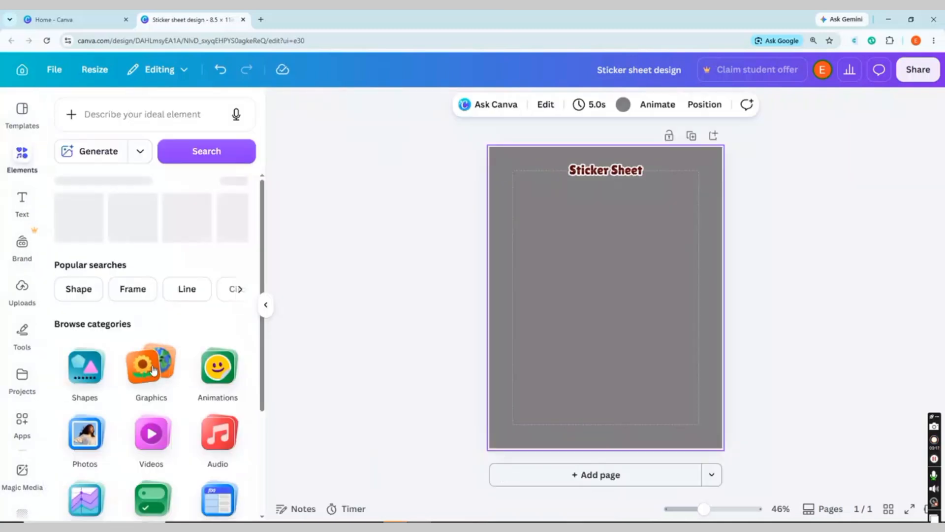
{"action": "left_click", "coordinate": [149, 384]}
{"action": "left_click", "coordinate": [133, 141]}
{"action": "type", "text": "Mo"}
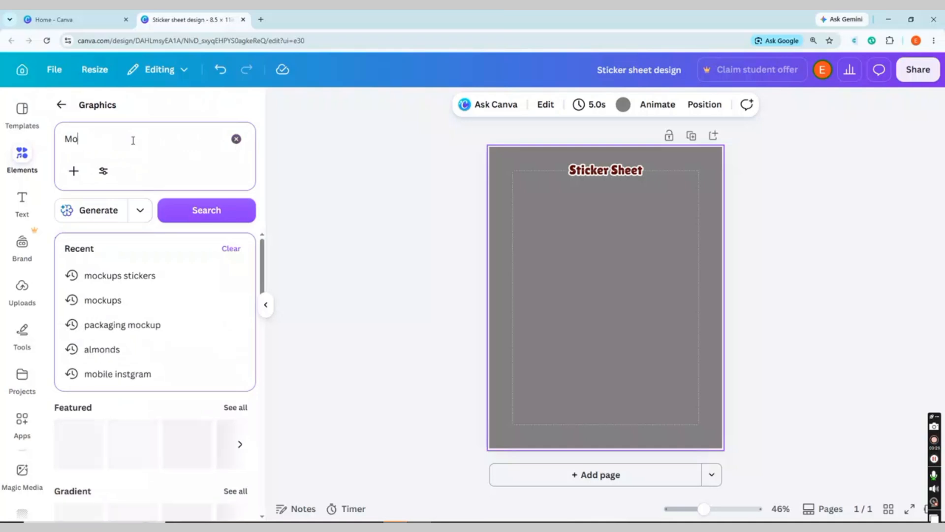
{"action": "key", "text": "BackSpace"}
{"action": "type", "text": "atcha"}
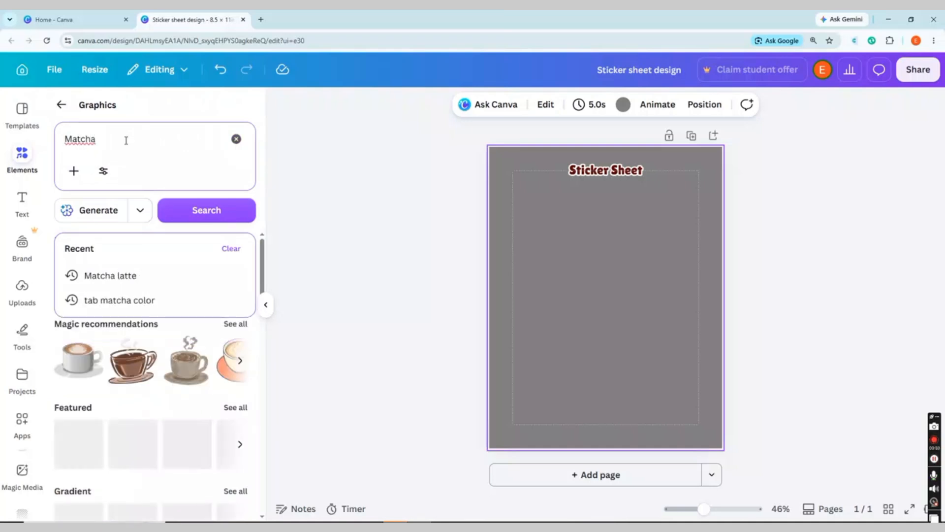
{"action": "type", "text": " aet"}
{"action": "key", "text": "BackSpace"}
{"action": "key", "text": "BackSpace"}
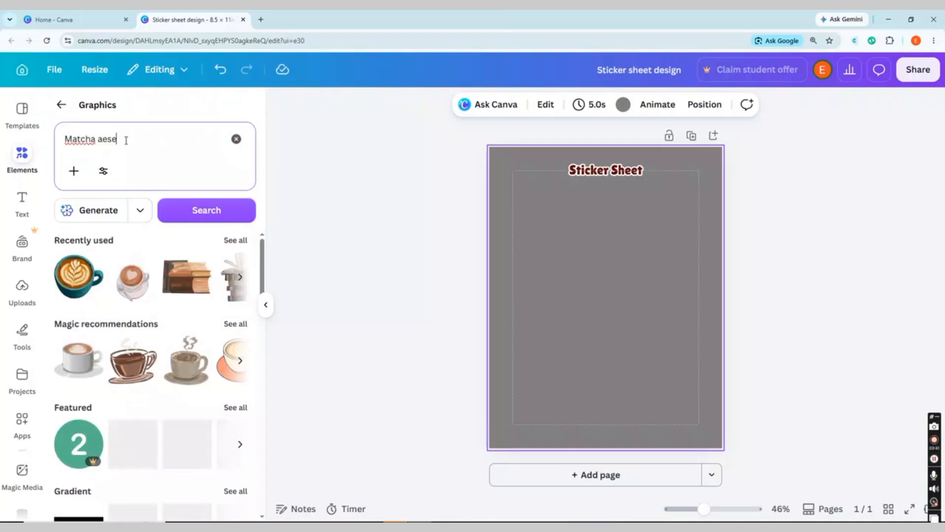
{"action": "type", "text": "ctic"}
{"action": "left_click", "coordinate": [206, 211]}
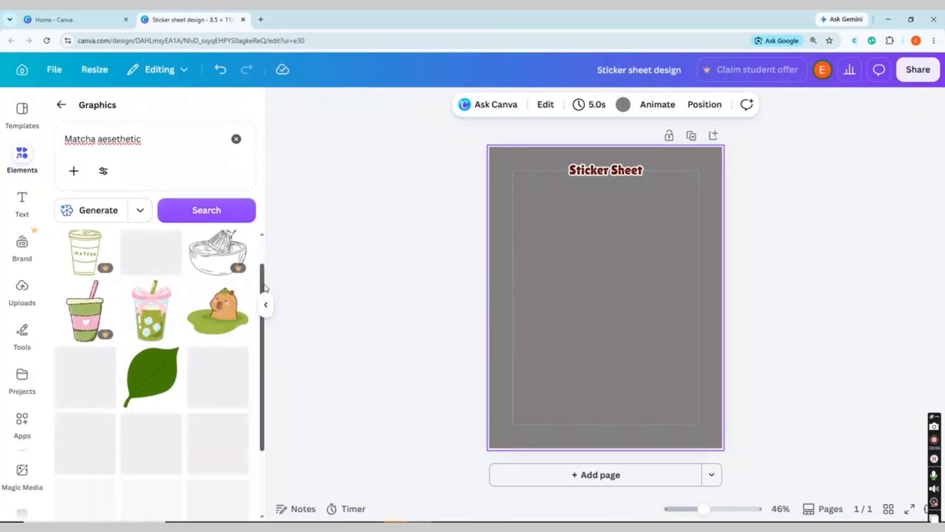
Add the green layered cake with berries and give it a white #FFFFFF Outline shadow of size 62
{"action": "scroll", "coordinate": [257, 344], "scroll_direction": "down", "scroll_amount": 2}
{"action": "left_click", "coordinate": [84, 338]}
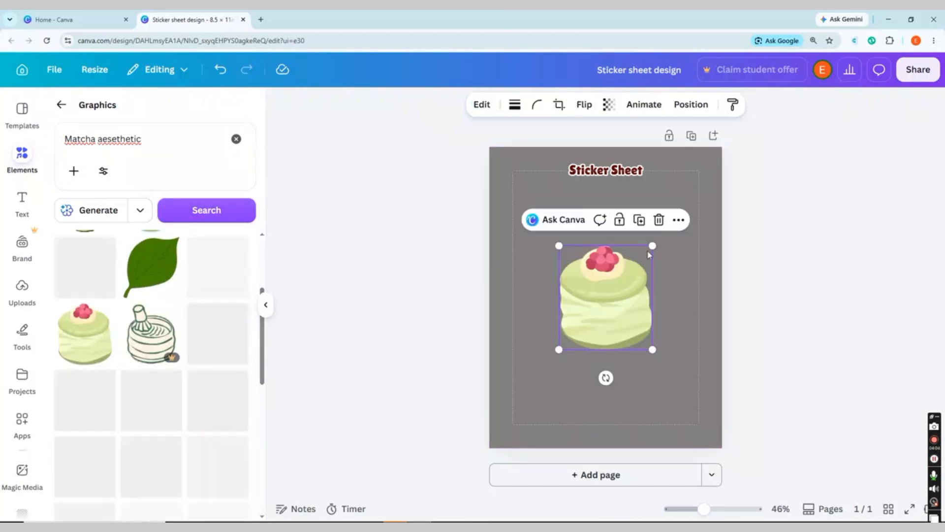
{"action": "left_click", "coordinate": [482, 104]}
{"action": "scroll", "coordinate": [236, 344], "scroll_direction": "down", "scroll_amount": 3}
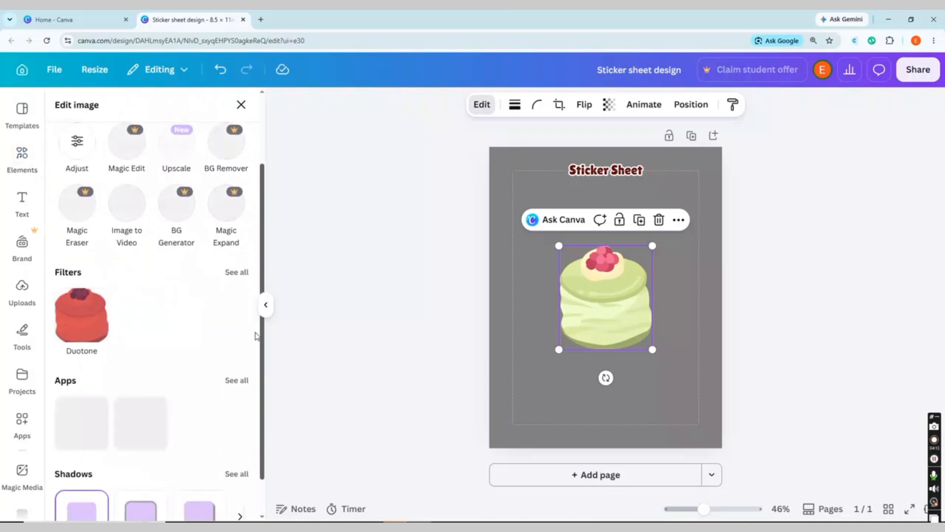
{"action": "left_click", "coordinate": [239, 432]}
{"action": "left_click", "coordinate": [231, 262]}
{"action": "scroll", "coordinate": [261, 315], "scroll_direction": "down", "scroll_amount": 3}
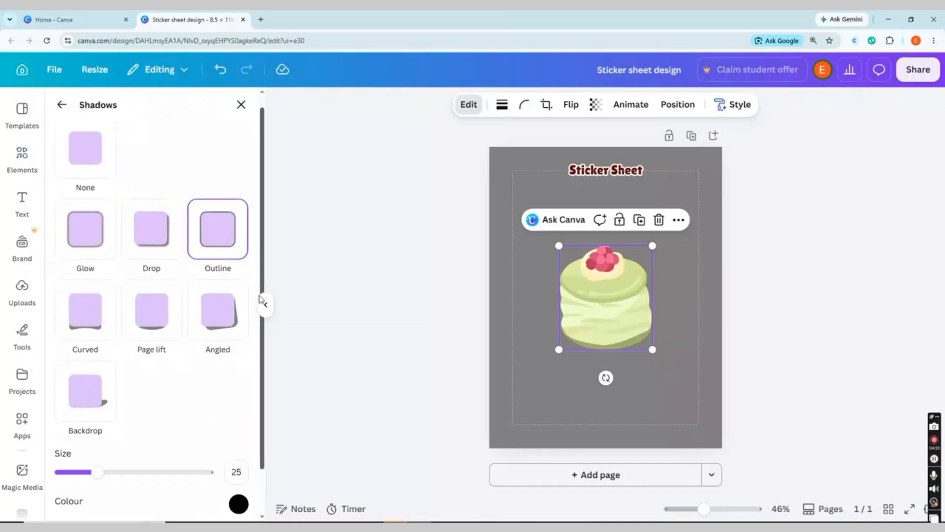
{"action": "left_click", "coordinate": [238, 453]}
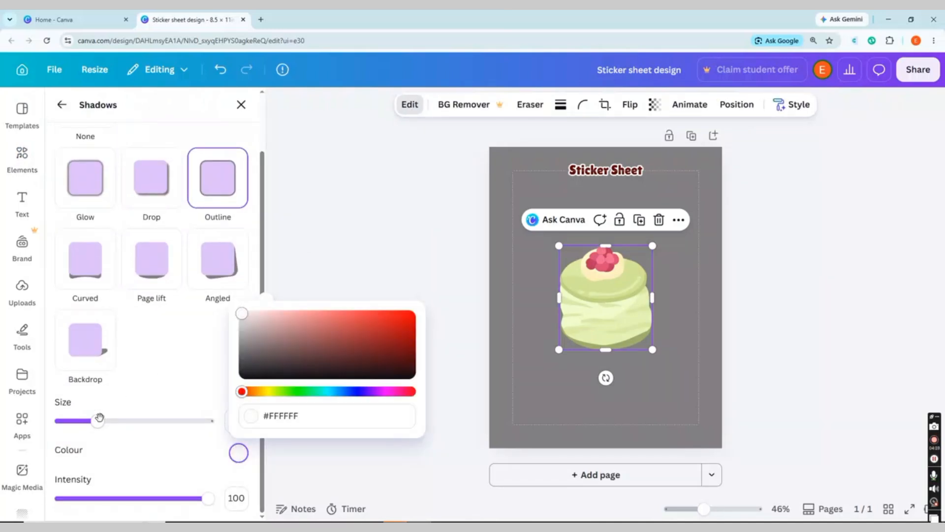
{"action": "left_click_drag", "start_coordinate": [99, 417], "coordinate": [149, 422]}
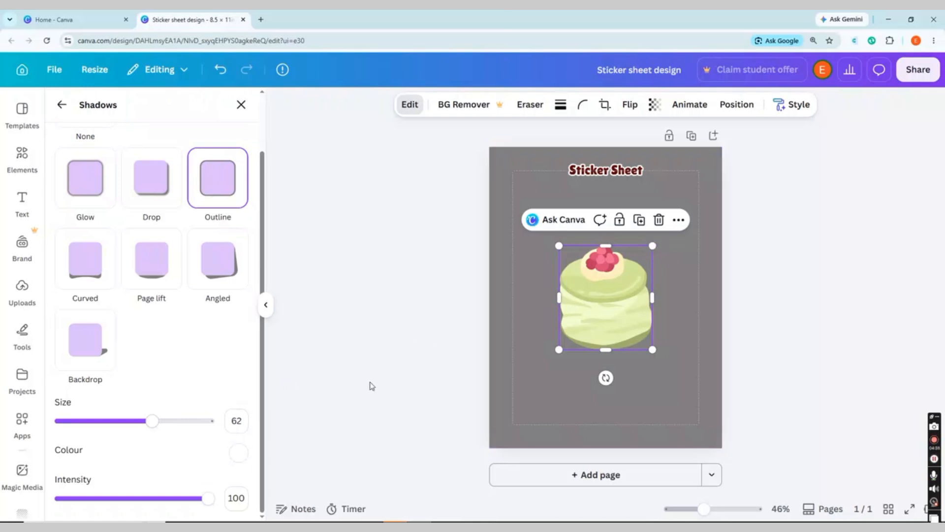
Shrink the cake, set its outline size to 69 and place it at the page's upper left below the title
{"action": "left_click_drag", "start_coordinate": [653, 245], "coordinate": [623, 279]}
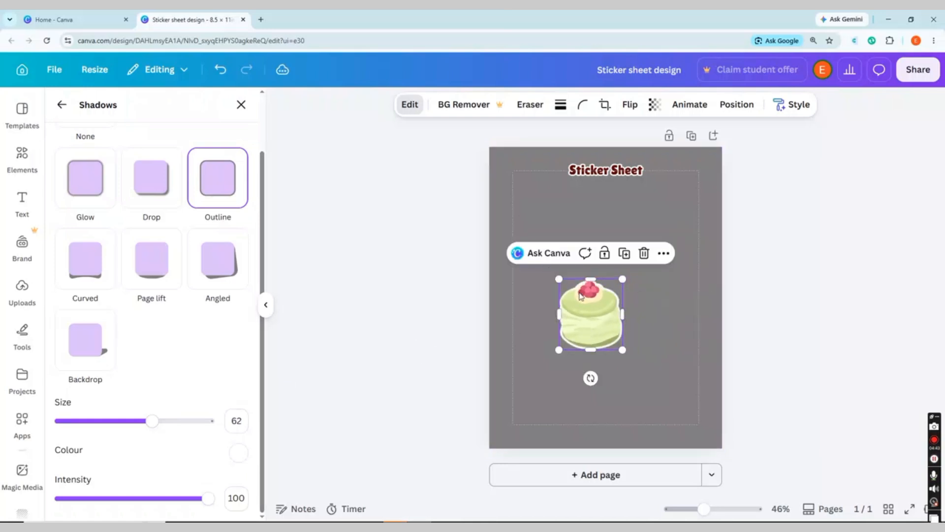
{"action": "left_click_drag", "start_coordinate": [581, 297], "coordinate": [566, 224]}
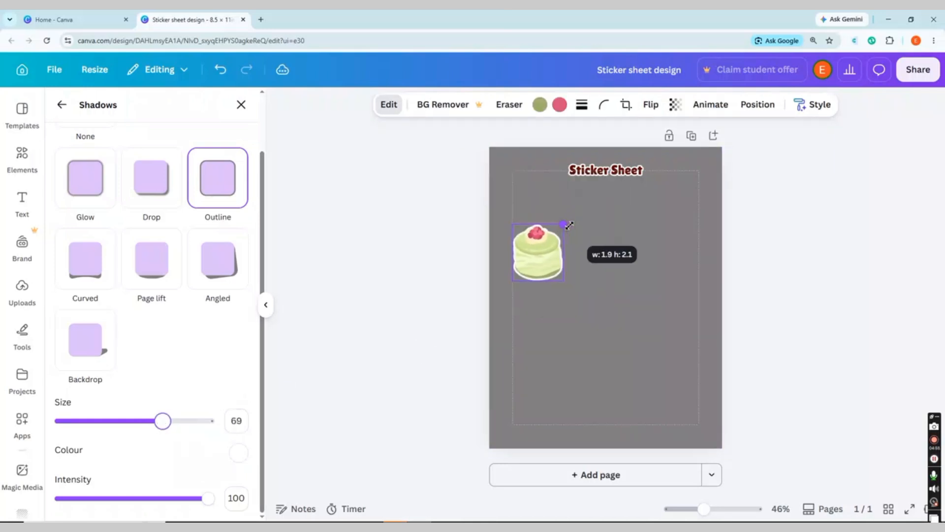
{"action": "left_click_drag", "start_coordinate": [542, 257], "coordinate": [512, 221]}
Add the iced matcha cup graphic, shrink it and place it beside the cake below the title
{"action": "left_click", "coordinate": [20, 158]}
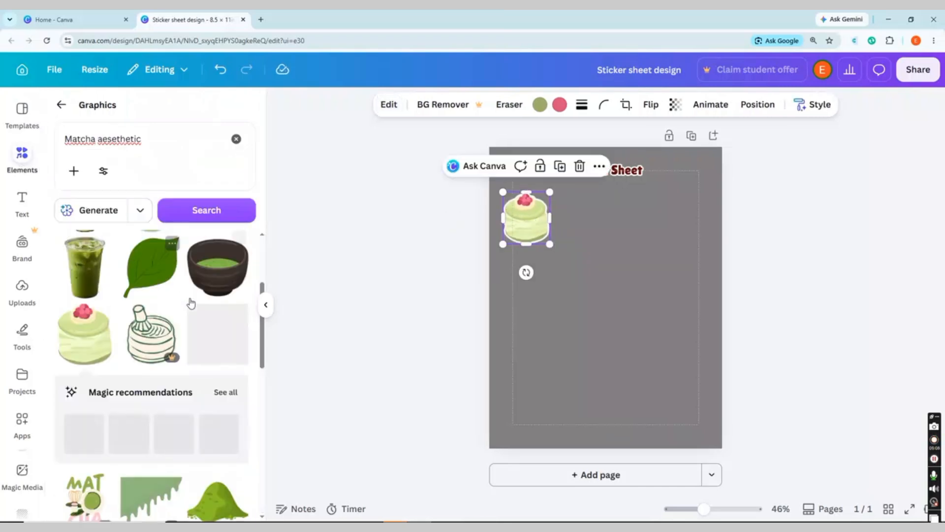
{"action": "left_click", "coordinate": [85, 266]}
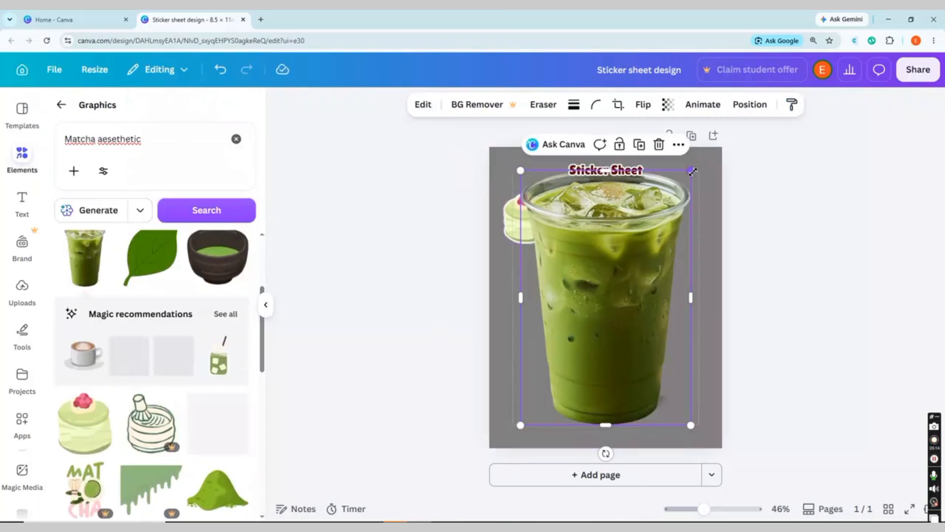
{"action": "left_click_drag", "start_coordinate": [689, 147], "coordinate": [579, 347]}
{"action": "left_click_drag", "start_coordinate": [561, 379], "coordinate": [597, 257]}
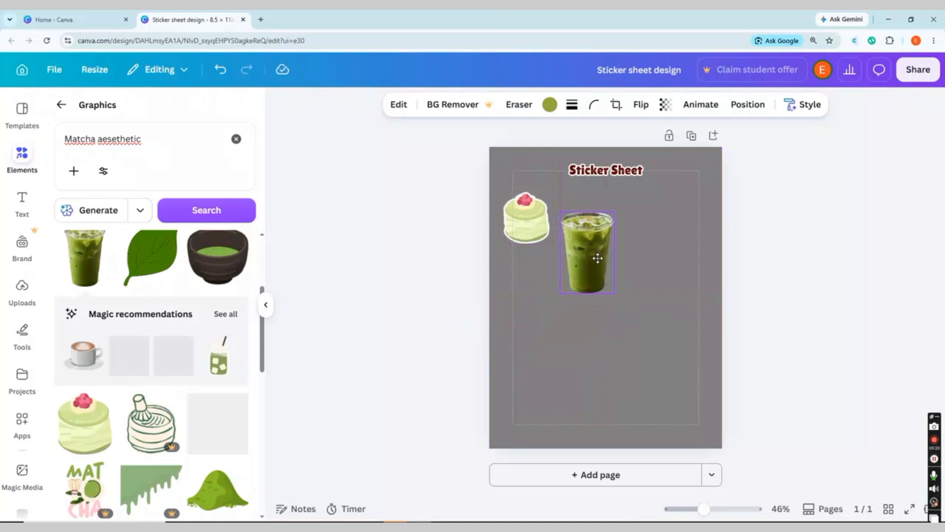
Give the iced matcha cup a white Outline shadow of size 62, shrink it and align it beside the cake below the title
{"action": "left_click", "coordinate": [400, 106]}
{"action": "scroll", "coordinate": [231, 345], "scroll_direction": "down", "scroll_amount": 5}
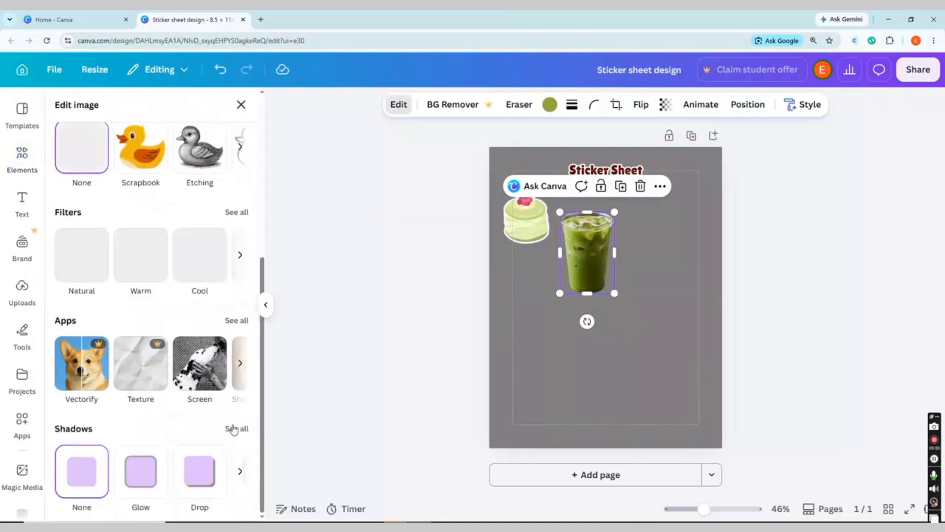
{"action": "left_click", "coordinate": [234, 427]}
{"action": "left_click", "coordinate": [221, 254]}
{"action": "left_click", "coordinate": [239, 515]}
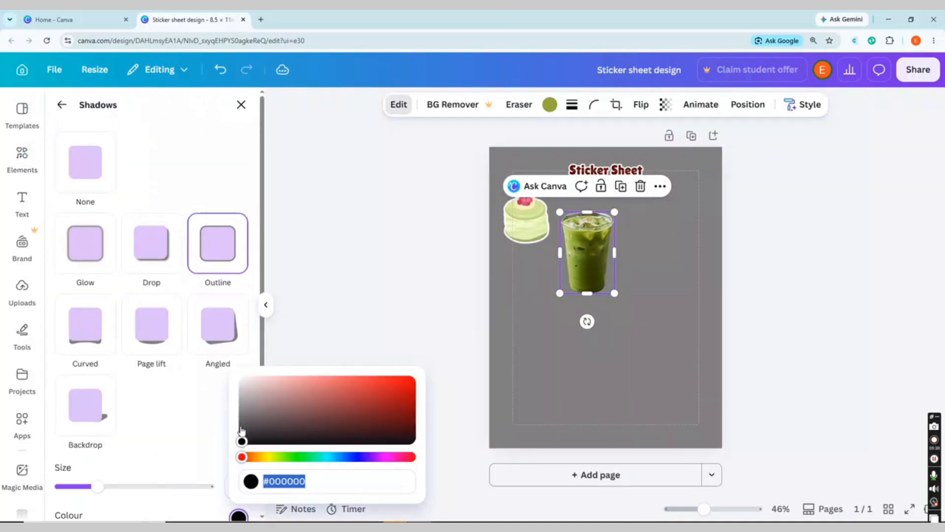
{"action": "left_click_drag", "start_coordinate": [97, 487], "coordinate": [148, 488]}
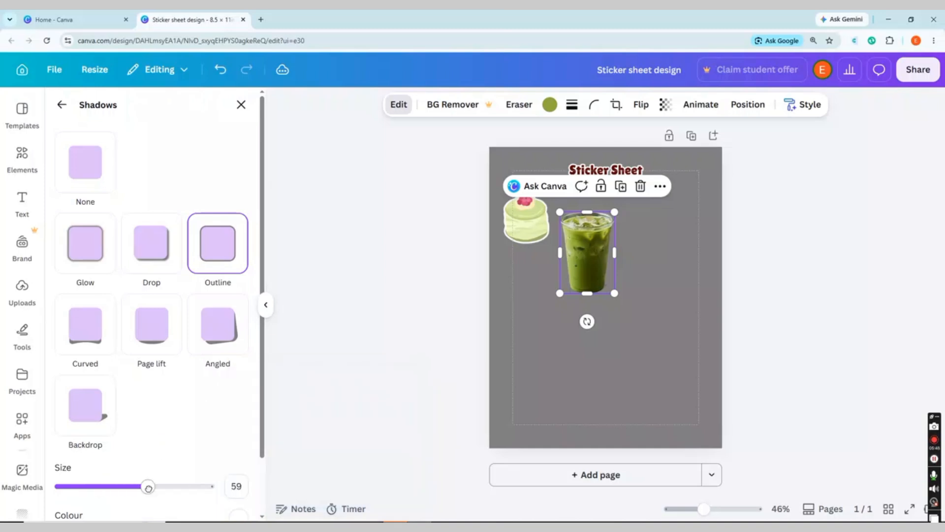
{"action": "left_click_drag", "start_coordinate": [620, 212], "coordinate": [606, 225]}
{"action": "left_click_drag", "start_coordinate": [565, 279], "coordinate": [565, 238]}
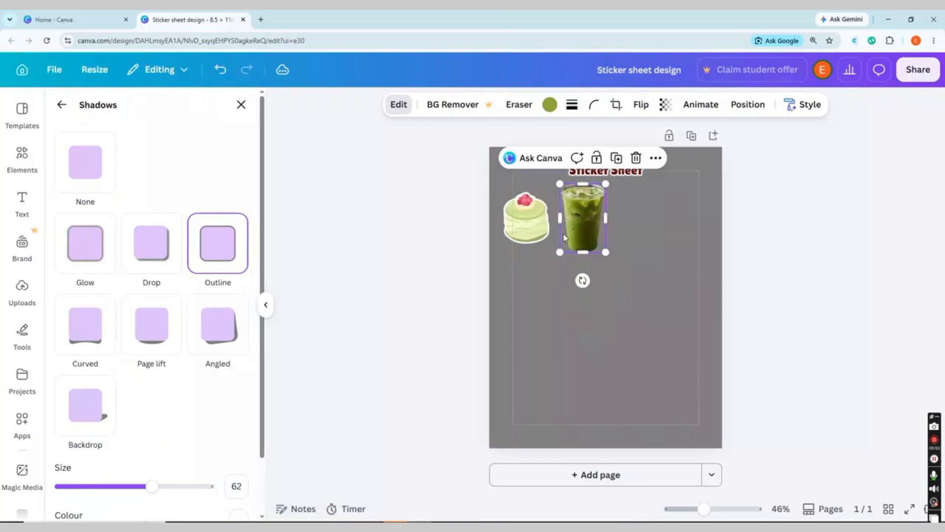
Add the layered matcha cake slice graphic to the page below the iced matcha cup
{"action": "left_click", "coordinate": [26, 175]}
{"action": "scroll", "coordinate": [262, 353], "scroll_direction": "down", "scroll_amount": 8}
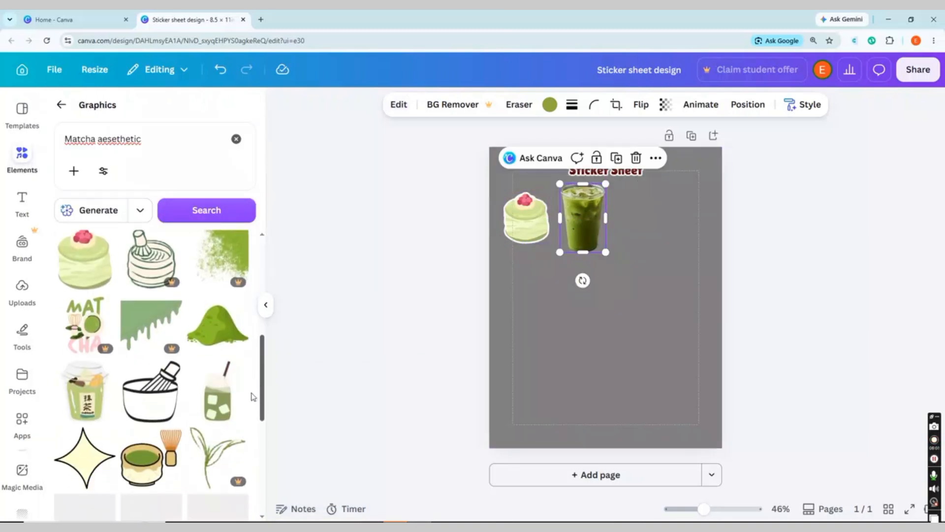
{"action": "left_click", "coordinate": [218, 424]}
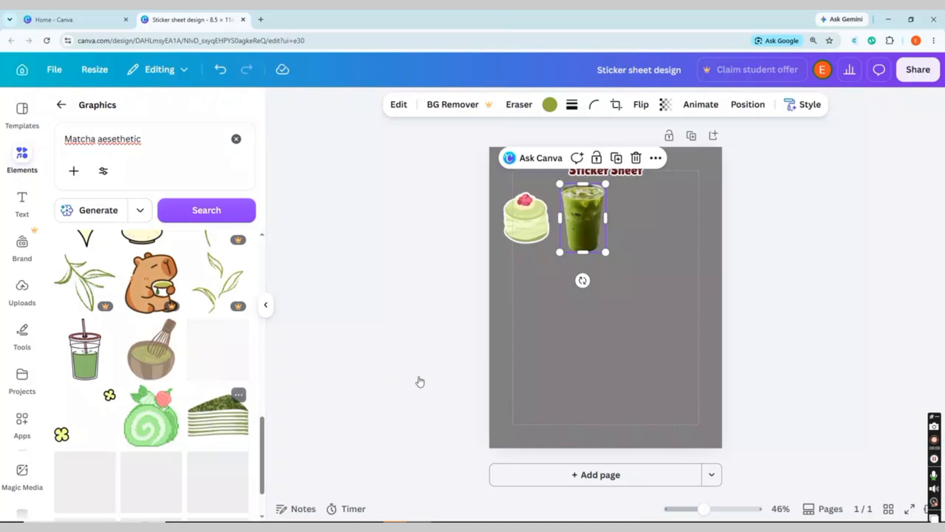
{"action": "double_click", "coordinate": [584, 265]}
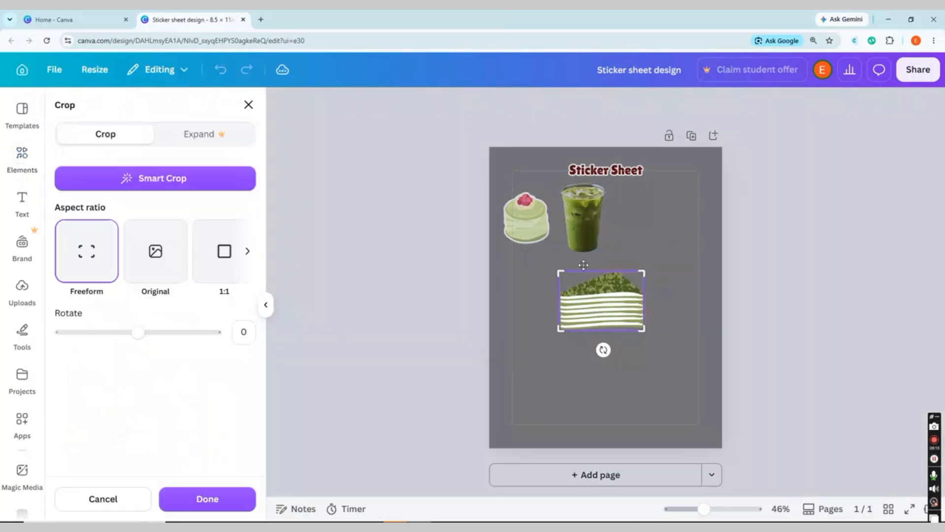
{"action": "left_click", "coordinate": [373, 381]}
Apply a white Outline shadow of size 60 to the layered cake slice
{"action": "left_click", "coordinate": [482, 104]}
{"action": "scroll", "coordinate": [236, 392], "scroll_direction": "down", "scroll_amount": 3}
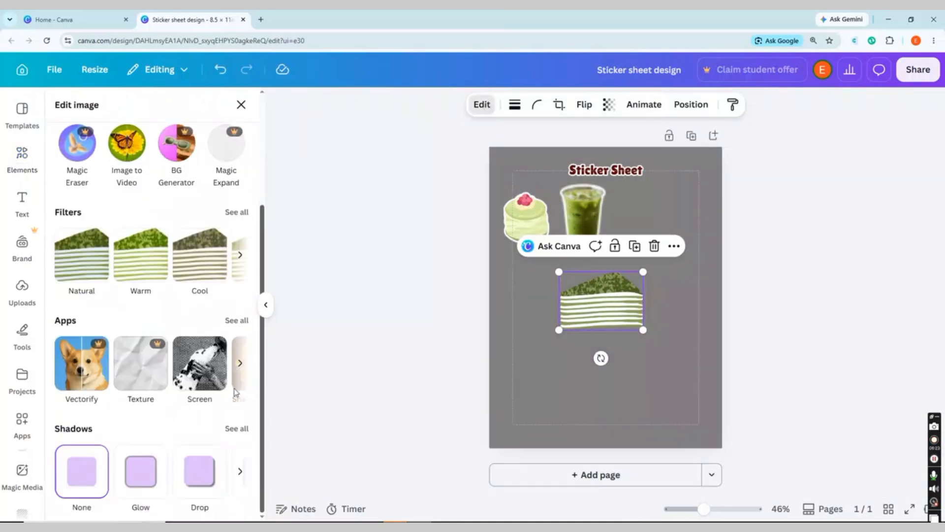
{"action": "left_click", "coordinate": [233, 433]}
{"action": "left_click", "coordinate": [233, 256]}
{"action": "scroll", "coordinate": [175, 443], "scroll_direction": "down", "scroll_amount": 2}
{"action": "left_click", "coordinate": [239, 450]}
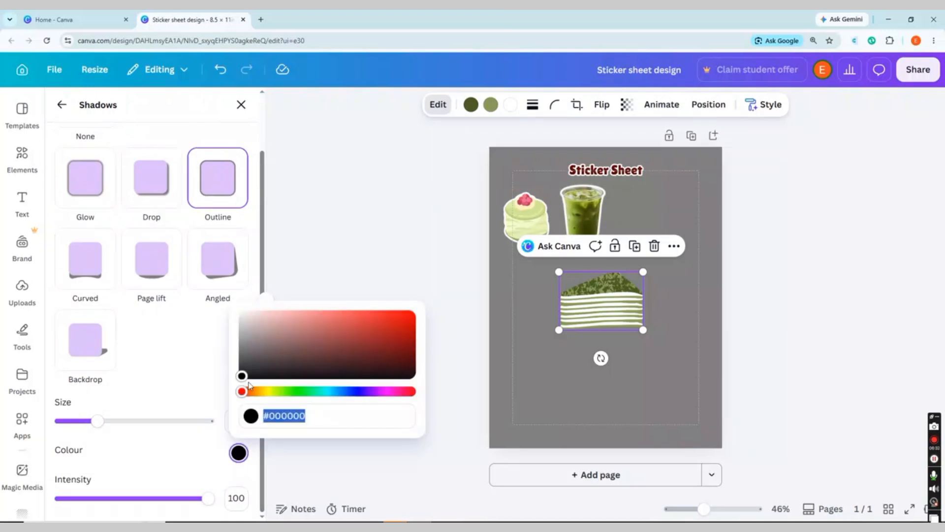
{"action": "left_click_drag", "start_coordinate": [133, 421], "coordinate": [171, 420]}
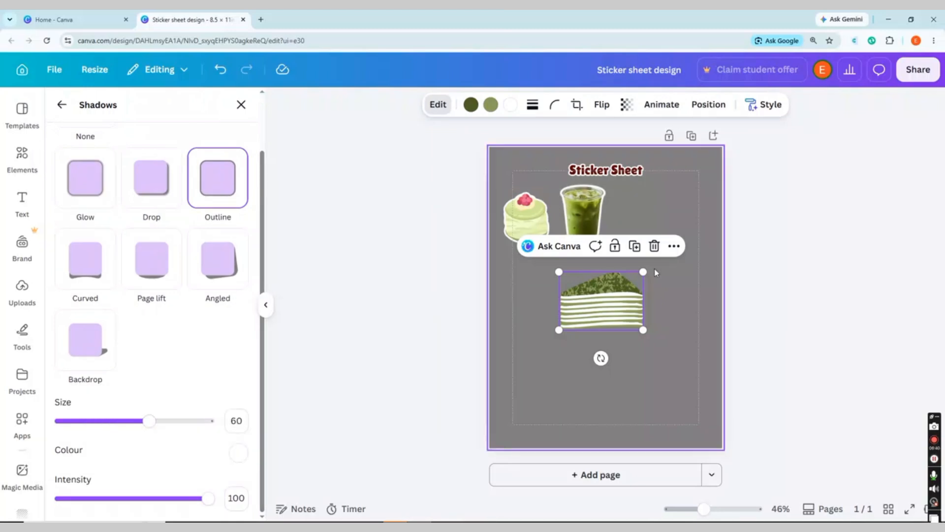
Arrange the first row by shrinking the cake slice beside the cup, slightly enlarging the berry cake and spacing all three evenly
{"action": "left_click_drag", "start_coordinate": [643, 272], "coordinate": [666, 218]}
{"action": "left_click_drag", "start_coordinate": [594, 209], "coordinate": [601, 207]}
{"action": "left_click", "coordinate": [536, 221]}
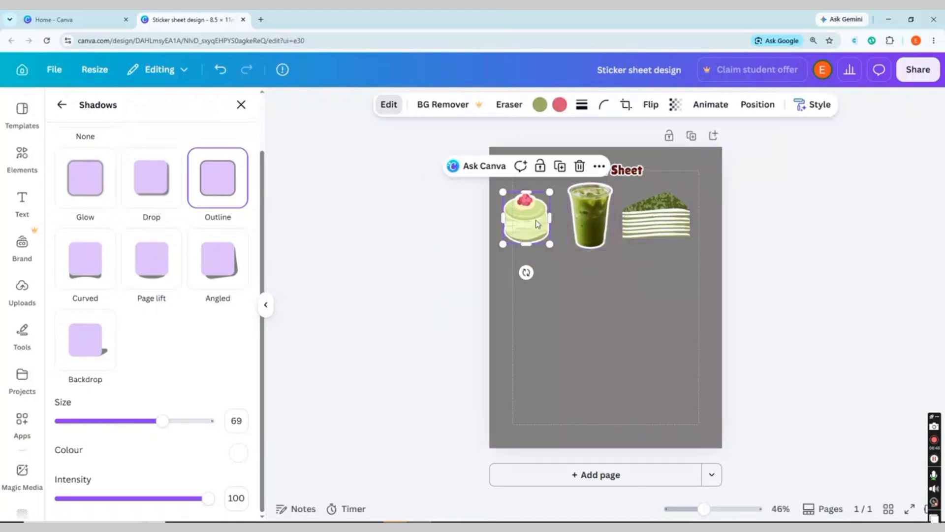
{"action": "left_click_drag", "start_coordinate": [550, 192], "coordinate": [556, 186]}
{"action": "left_click_drag", "start_coordinate": [529, 218], "coordinate": [534, 218]}
{"action": "left_click_drag", "start_coordinate": [641, 221], "coordinate": [605, 222]}
Open all the magic recommendations, add the matcha Swiss roll graphic and shrink it below the first row
{"action": "left_click", "coordinate": [28, 165]}
{"action": "scroll", "coordinate": [147, 344], "scroll_direction": "down", "scroll_amount": 2}
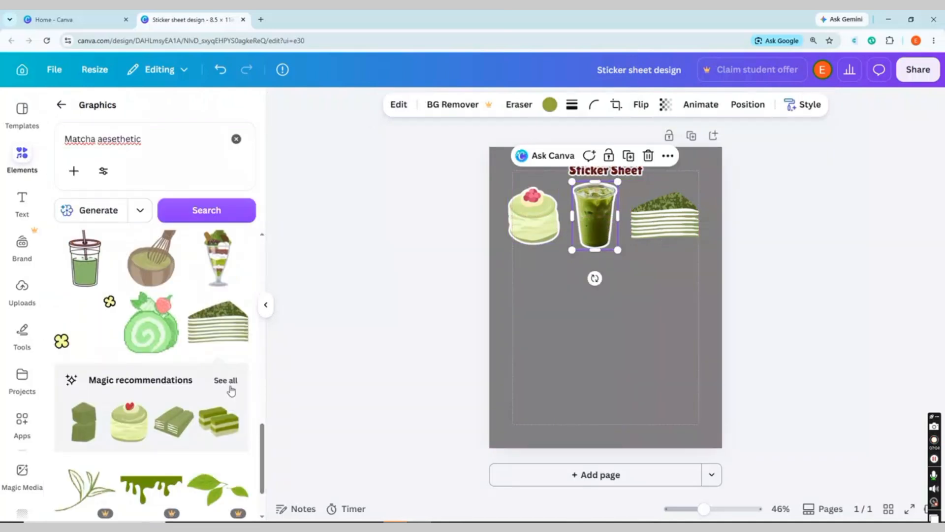
{"action": "left_click", "coordinate": [224, 379]}
{"action": "mouse_move", "coordinate": [262, 173]}
{"action": "left_mouse_down"}
{"action": "mouse_move", "coordinate": [260, 232]}
{"action": "mouse_move", "coordinate": [259, 175]}
{"action": "left_mouse_up"}
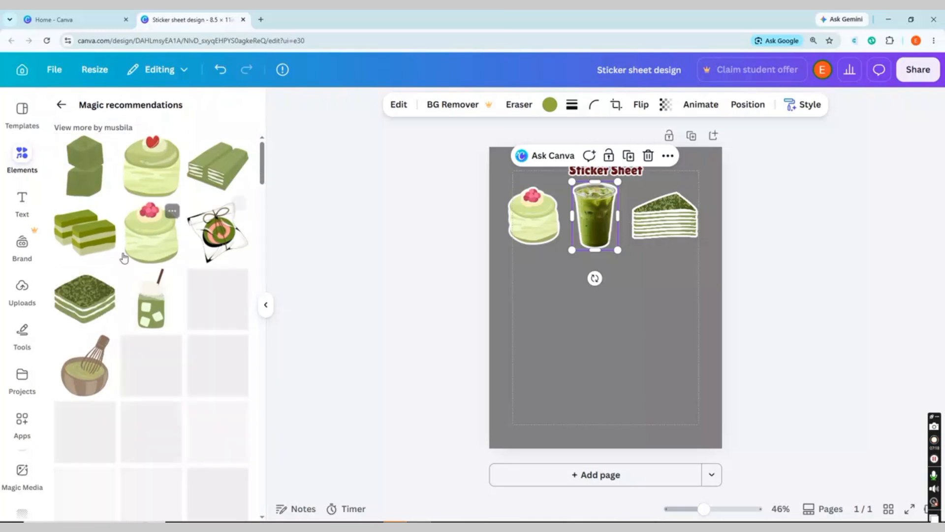
{"action": "left_click", "coordinate": [151, 432]}
{"action": "left_click_drag", "start_coordinate": [652, 258], "coordinate": [626, 279]}
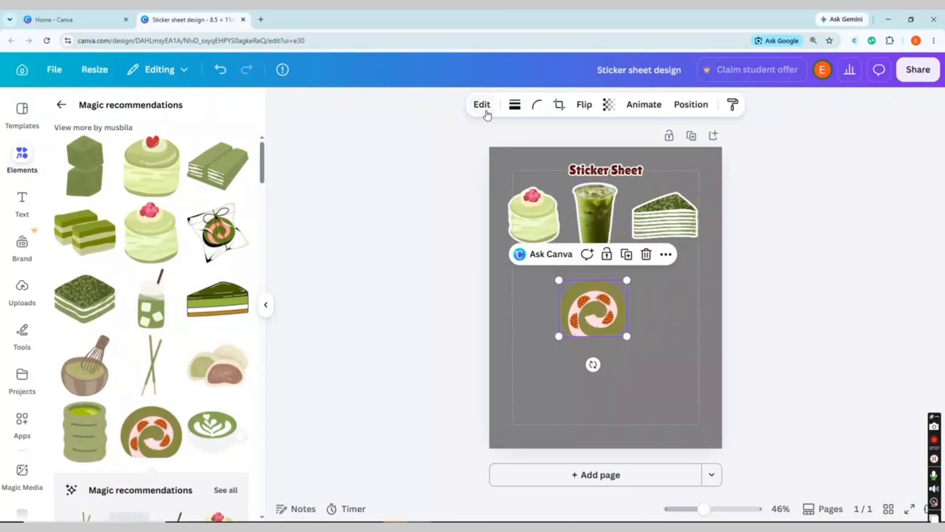
Give the Swiss roll a white Outline shadow of size 61, shrink it and place it below the berry cake
{"action": "left_click", "coordinate": [482, 104]}
{"action": "scroll", "coordinate": [254, 383], "scroll_direction": "down", "scroll_amount": 4}
{"action": "scroll", "coordinate": [254, 383], "scroll_direction": "down", "scroll_amount": 1}
{"action": "left_click", "coordinate": [238, 460]}
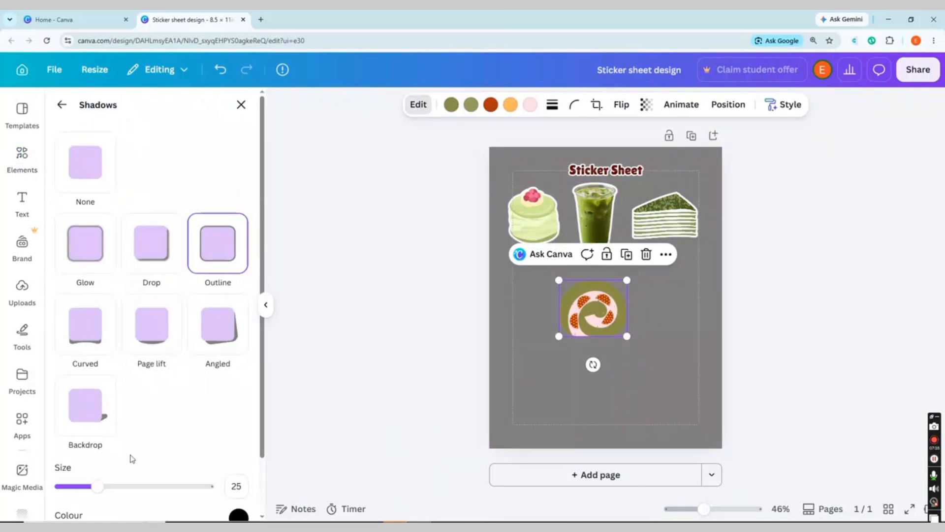
{"action": "left_click", "coordinate": [238, 515]}
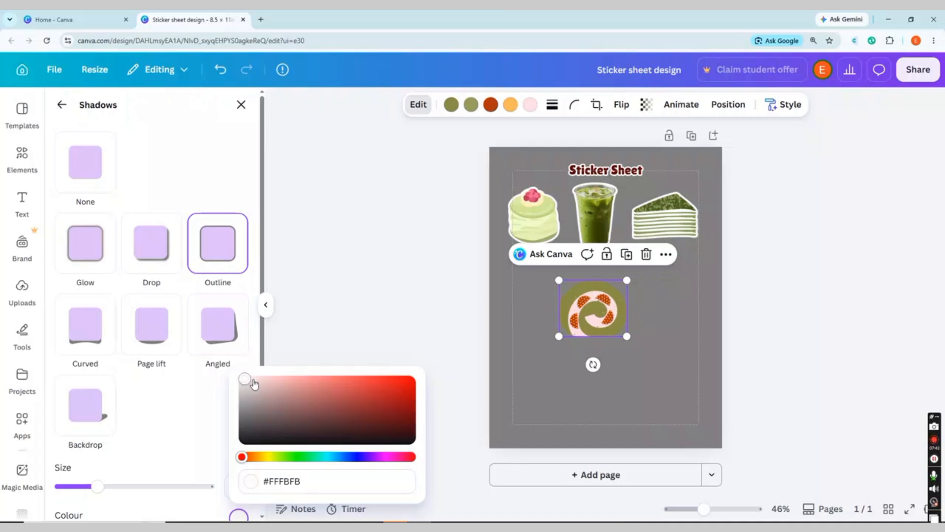
{"action": "left_click_drag", "start_coordinate": [98, 485], "coordinate": [155, 487]}
{"action": "left_click_drag", "start_coordinate": [627, 280], "coordinate": [622, 284]}
{"action": "left_click_drag", "start_coordinate": [596, 319], "coordinate": [551, 293]}
{"action": "left_click_drag", "start_coordinate": [576, 258], "coordinate": [572, 261]}
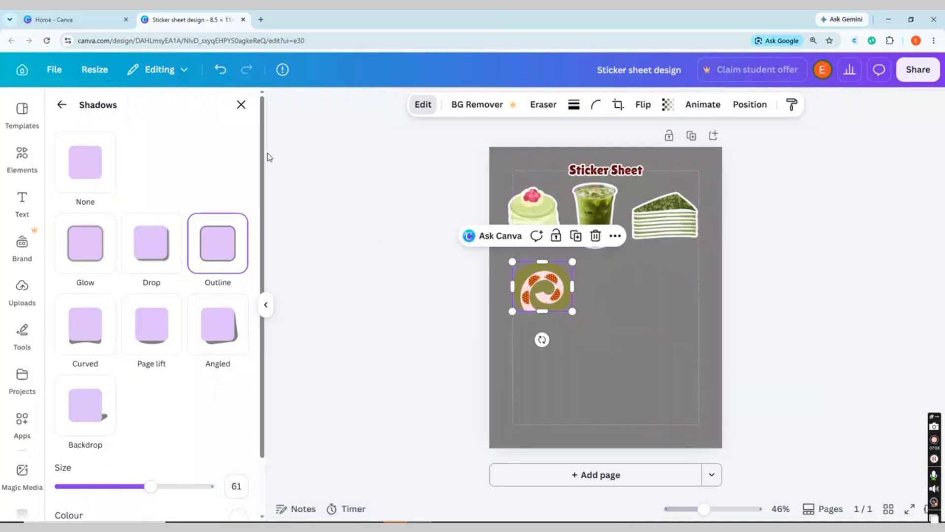
Add the matcha latte cup graphic with leaf foam art and shrink it
{"action": "left_click", "coordinate": [22, 158]}
{"action": "left_click", "coordinate": [228, 428]}
{"action": "left_click_drag", "start_coordinate": [699, 232], "coordinate": [622, 286]}
Give the latte cup a white Outline shadow of size 62, shrink it and place it beside the Swiss roll
{"action": "left_click", "coordinate": [410, 110]}
{"action": "scroll", "coordinate": [253, 379], "scroll_direction": "down", "scroll_amount": 6}
{"action": "left_click", "coordinate": [237, 429]}
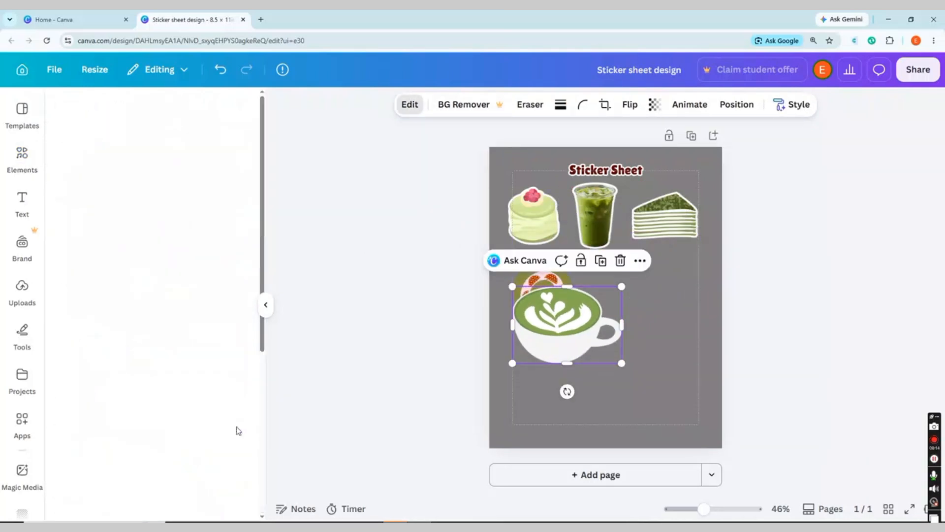
{"action": "left_click", "coordinate": [238, 516]}
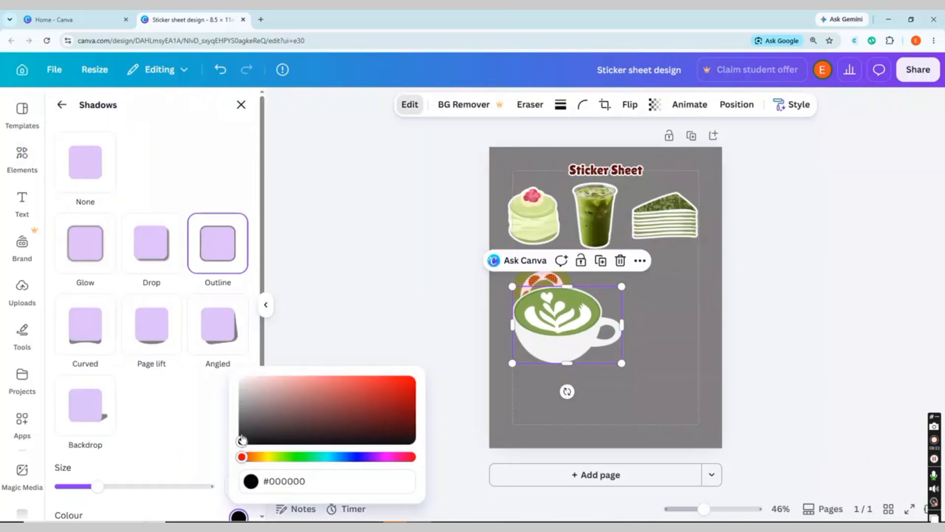
{"action": "left_click_drag", "start_coordinate": [97, 486], "coordinate": [158, 485]}
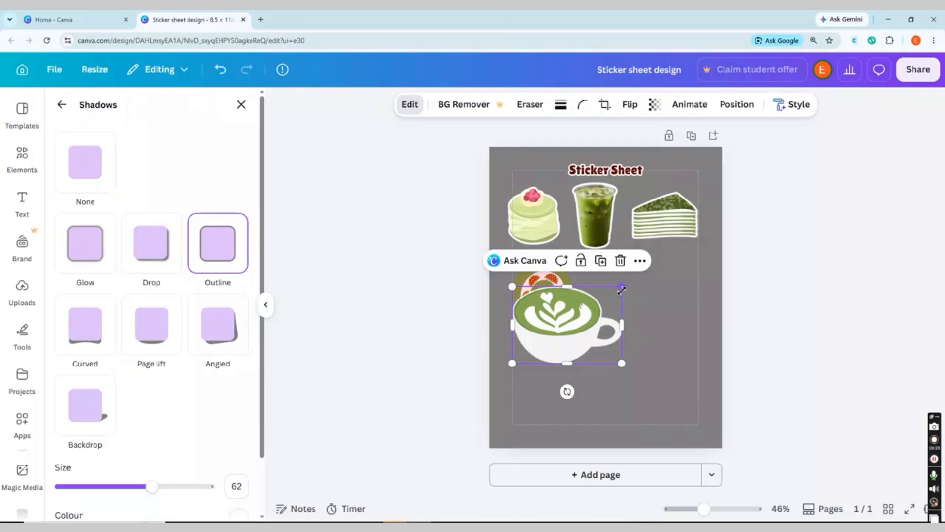
{"action": "mouse_move", "coordinate": [621, 290]}
{"action": "left_mouse_down"}
{"action": "mouse_move", "coordinate": [581, 318]}
{"action": "mouse_move", "coordinate": [610, 286]}
{"action": "left_mouse_up"}
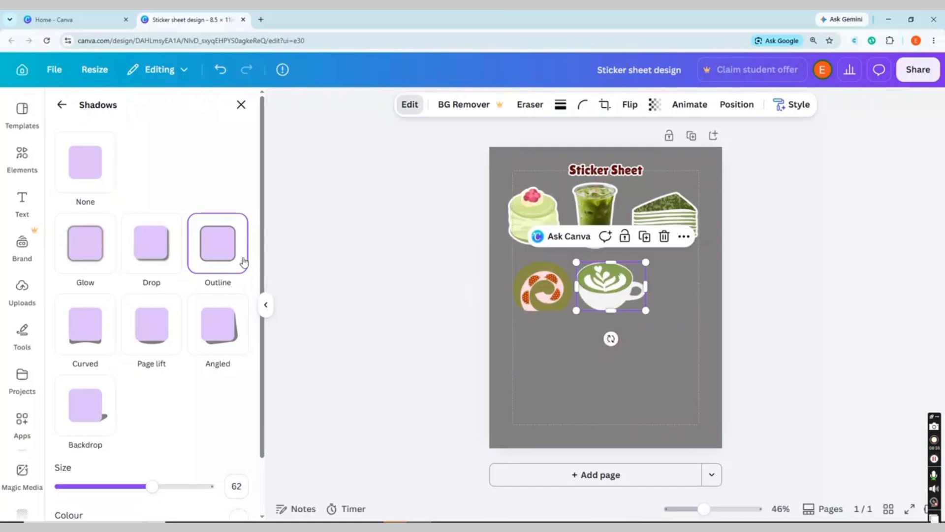
{"action": "left_click", "coordinate": [26, 175]}
{"action": "left_click_drag", "start_coordinate": [266, 178], "coordinate": [264, 216]}
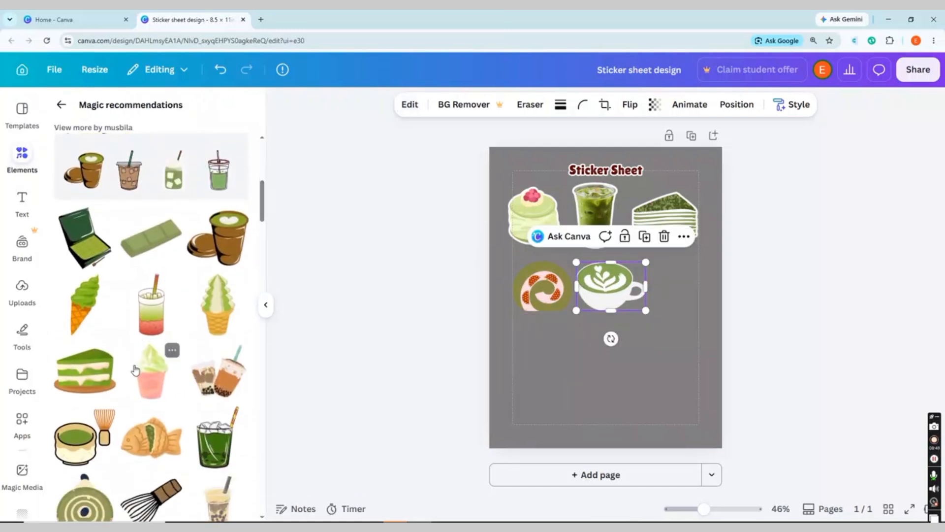
{"action": "left_click", "coordinate": [84, 326]}
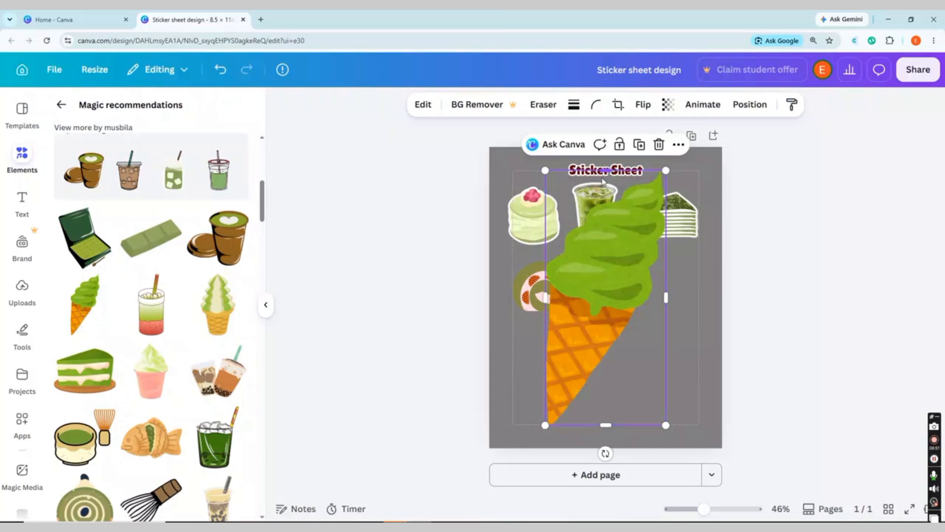
{"action": "left_click", "coordinate": [661, 148]}
Add the green cat graphic, shrink it and place it beside the latte cup at the end of the second row
{"action": "left_click_drag", "start_coordinate": [266, 220], "coordinate": [265, 252]}
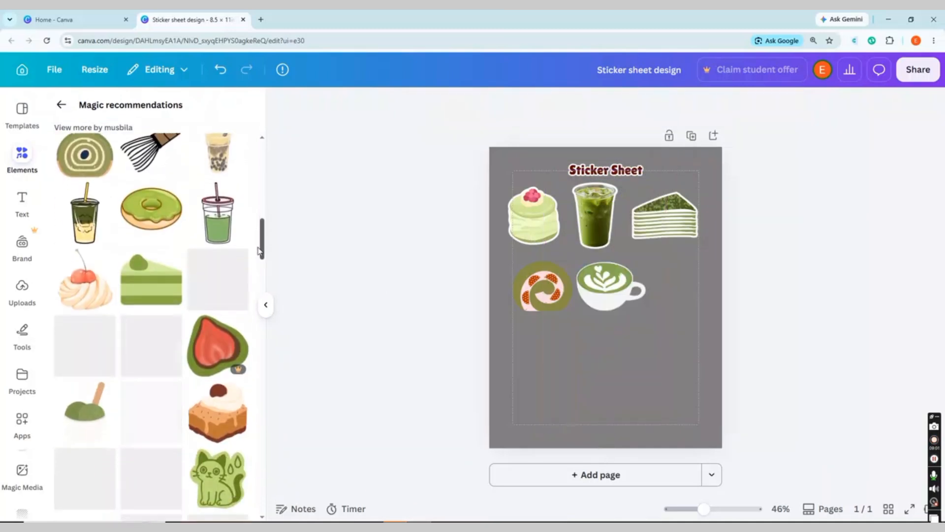
{"action": "left_click", "coordinate": [219, 445]}
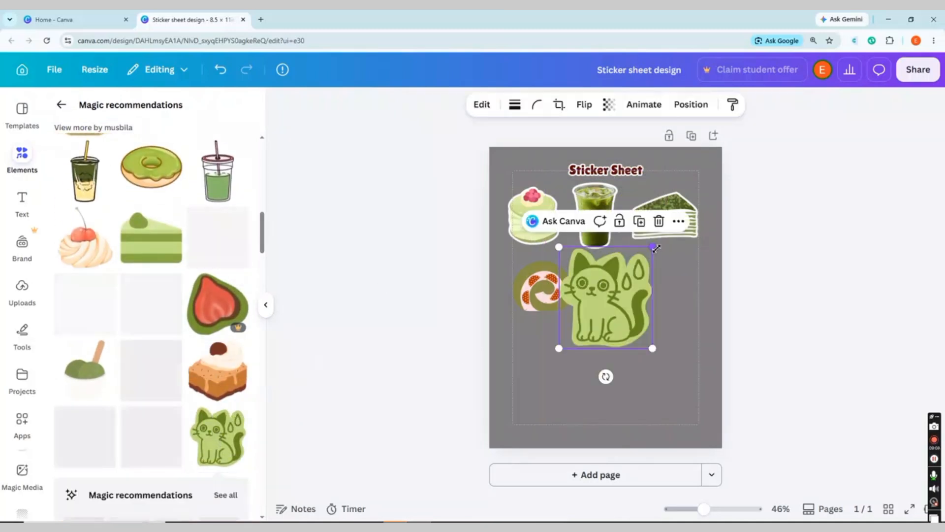
{"action": "left_click_drag", "start_coordinate": [653, 245], "coordinate": [633, 267]}
{"action": "left_click_drag", "start_coordinate": [603, 303], "coordinate": [674, 265]}
{"action": "left_click_drag", "start_coordinate": [704, 231], "coordinate": [686, 250]}
{"action": "left_click_drag", "start_coordinate": [665, 281], "coordinate": [681, 281]}
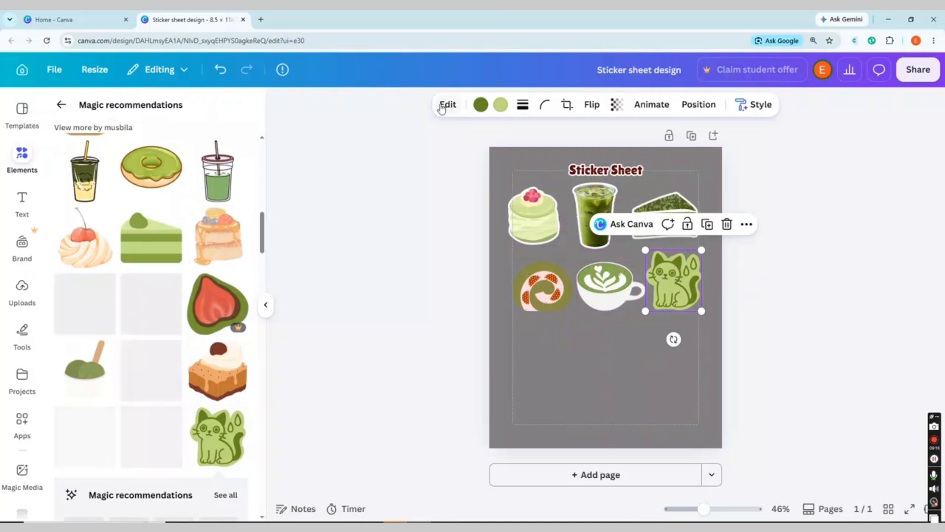
Give the green cat a white #FFFFFF Outline shadow of size 62
{"action": "left_click", "coordinate": [448, 104]}
{"action": "scroll", "coordinate": [246, 350], "scroll_direction": "down", "scroll_amount": 2}
{"action": "left_click", "coordinate": [213, 249]}
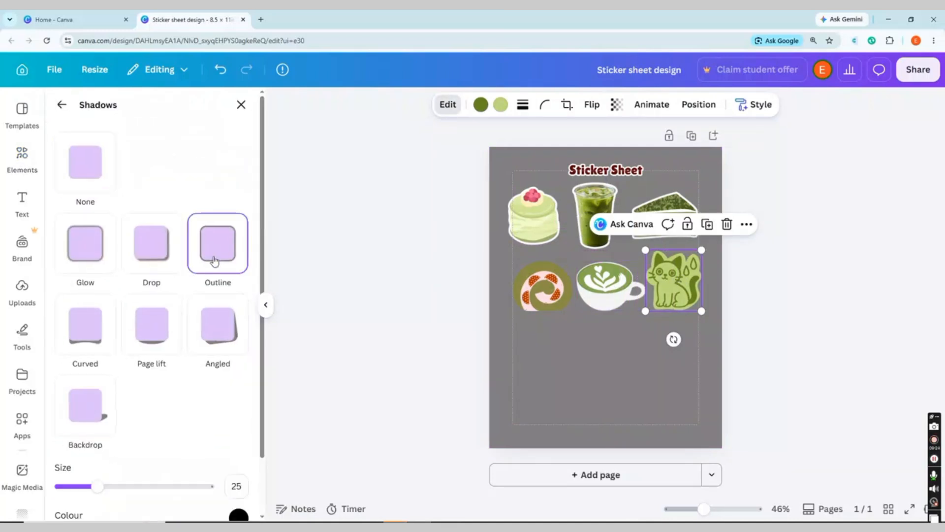
{"action": "left_click", "coordinate": [238, 512]}
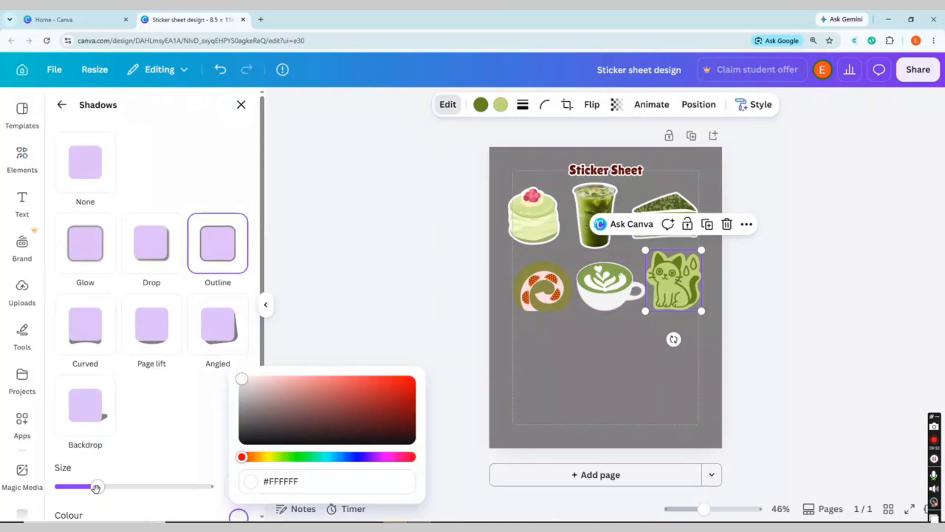
{"action": "left_click_drag", "start_coordinate": [96, 487], "coordinate": [155, 500]}
{"action": "left_click", "coordinate": [59, 104]}
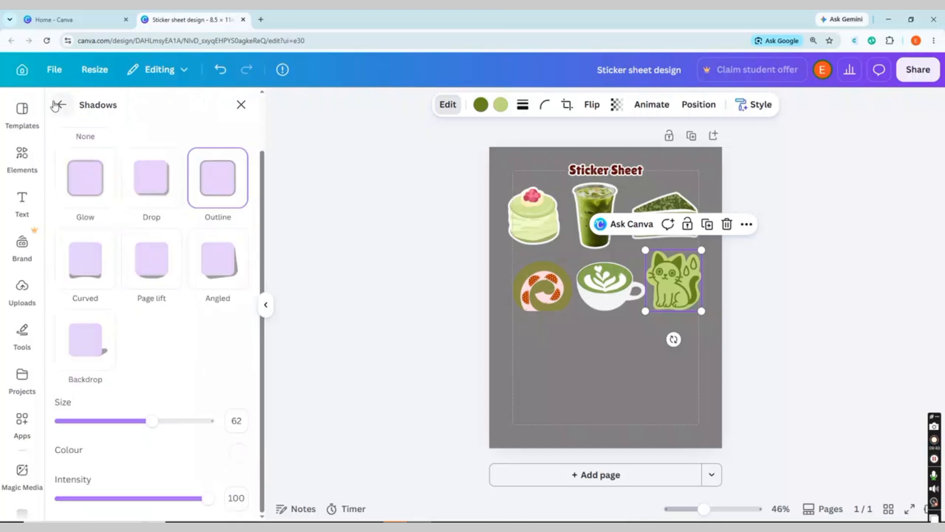
Add the matcha donut graphic, shrink it and move it into the empty area below the second row
{"action": "left_click", "coordinate": [22, 168]}
{"action": "left_click", "coordinate": [153, 172]}
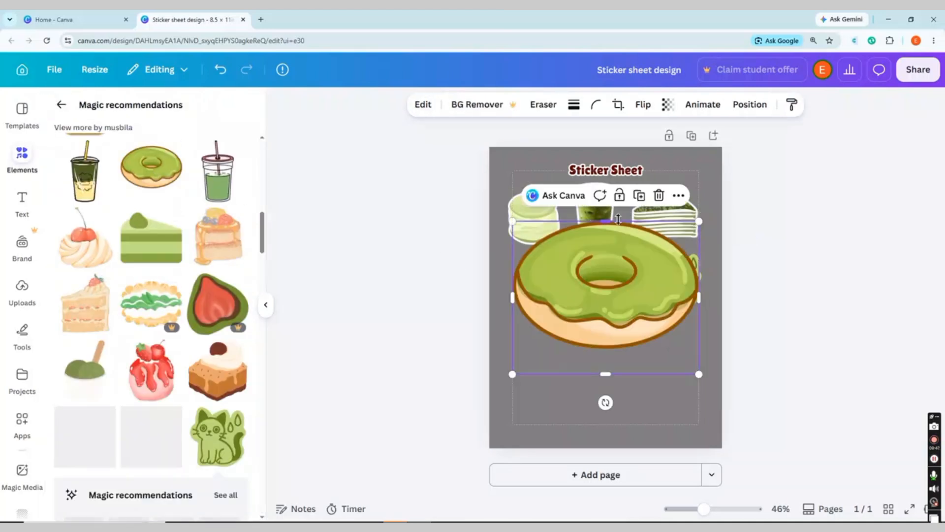
{"action": "left_click_drag", "start_coordinate": [698, 222], "coordinate": [658, 283]}
{"action": "left_click_drag", "start_coordinate": [637, 291], "coordinate": [596, 347]}
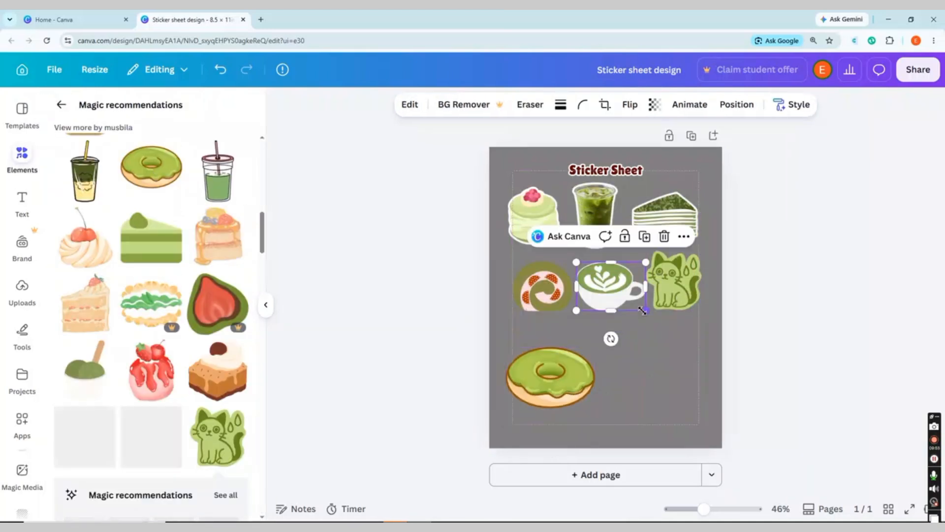
Apply an enlarged Outline shadow in near-white #FFFDFD to the donut
{"action": "left_click", "coordinate": [423, 104]}
{"action": "scroll", "coordinate": [261, 341], "scroll_direction": "down", "scroll_amount": 3}
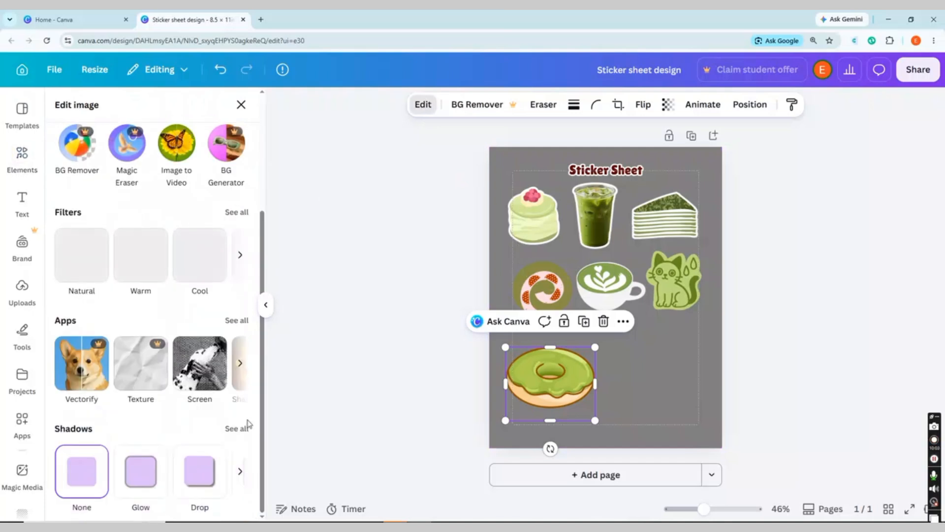
{"action": "left_click", "coordinate": [236, 428]}
{"action": "left_click", "coordinate": [243, 269]}
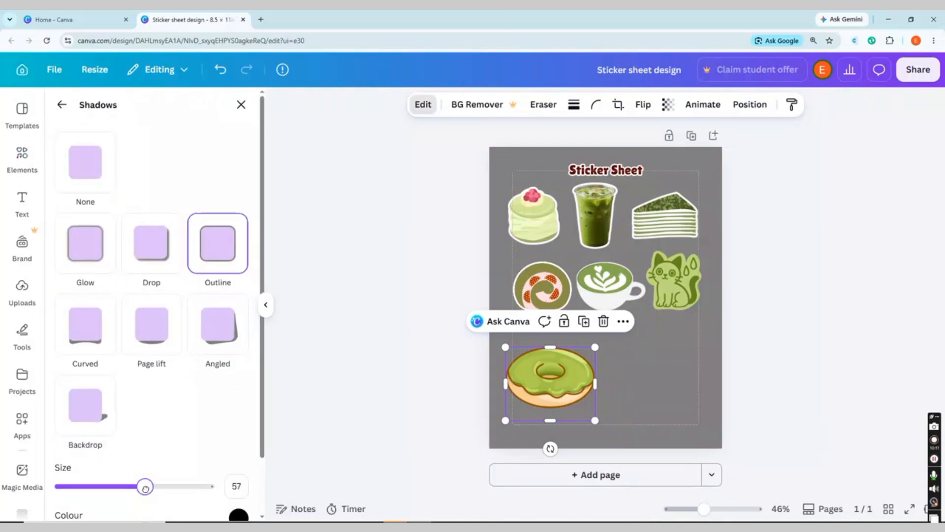
{"action": "left_click", "coordinate": [239, 515]}
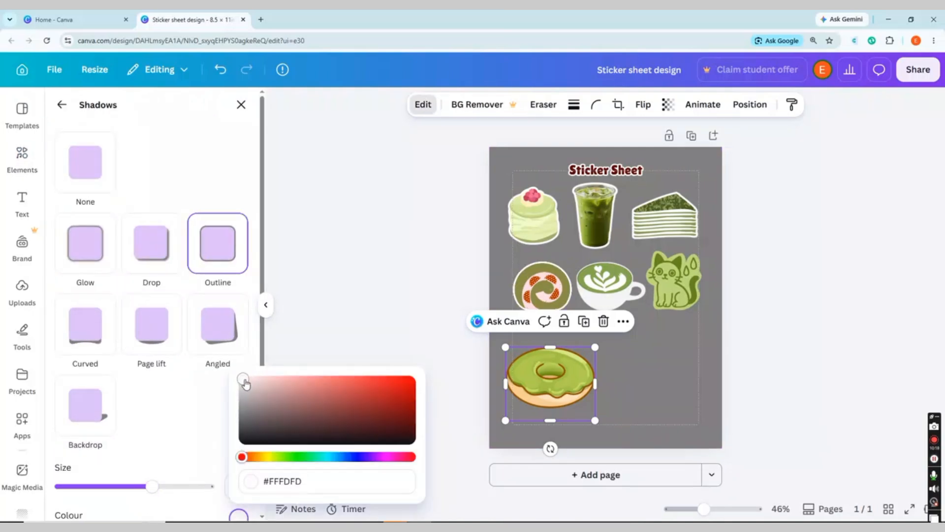
Shrink the donut further, place it below the Swiss roll and return to the recommended graphics
{"action": "left_click_drag", "start_coordinate": [594, 349], "coordinate": [541, 331]}
{"action": "left_click", "coordinate": [62, 104]}
{"action": "left_click", "coordinate": [22, 157]}
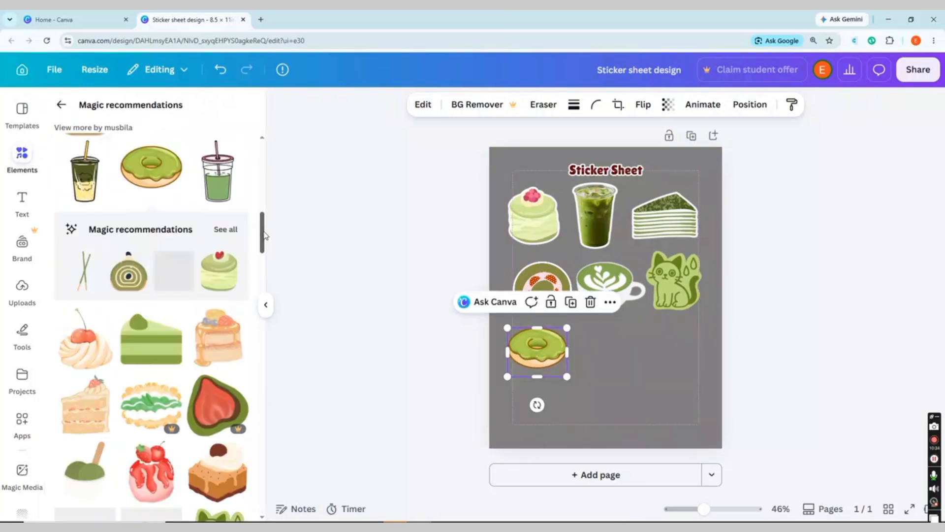
Add the striped matcha cake slice graphic from the recommendations, shrink it and place it beside the donut
{"action": "scroll", "coordinate": [265, 302], "scroll_direction": "down", "scroll_amount": 10}
{"action": "left_click_drag", "start_coordinate": [263, 287], "coordinate": [267, 162]}
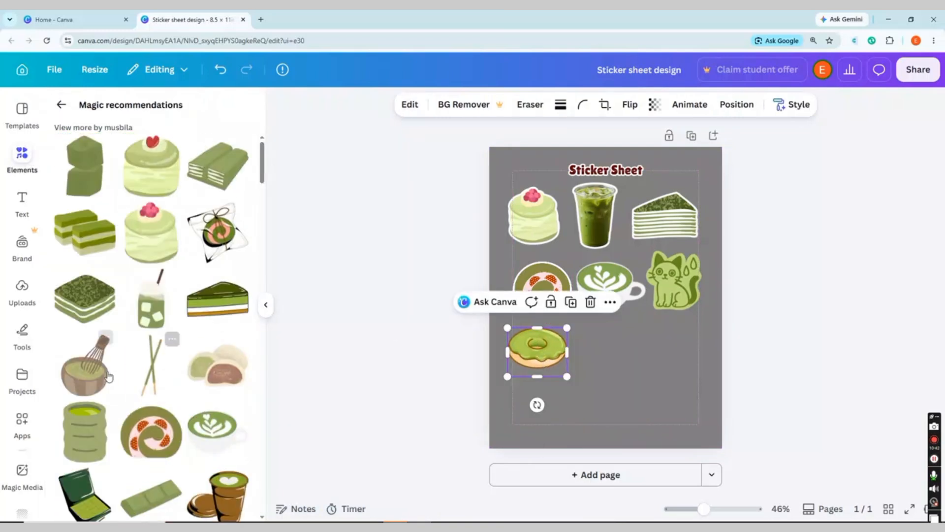
{"action": "left_click", "coordinate": [109, 375]}
{"action": "left_click", "coordinate": [659, 220]}
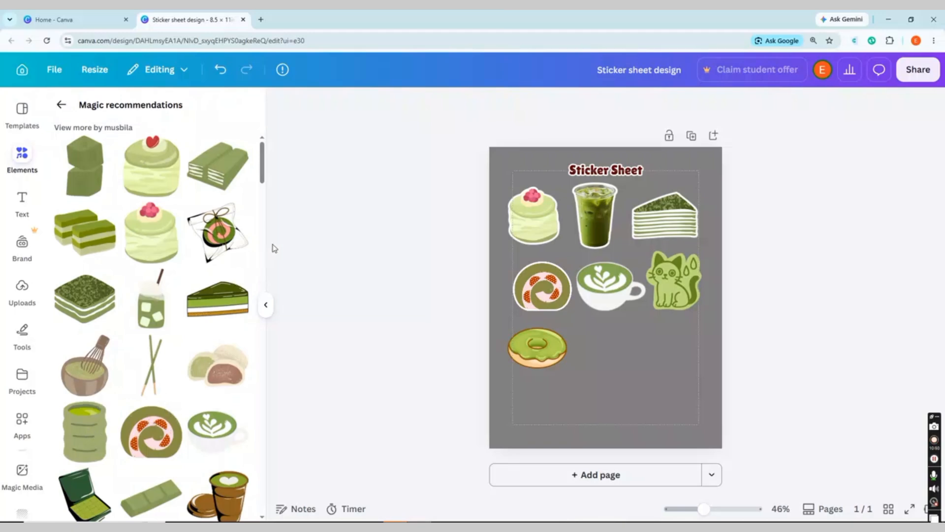
{"action": "scroll", "coordinate": [256, 184], "scroll_direction": "down", "scroll_amount": 10}
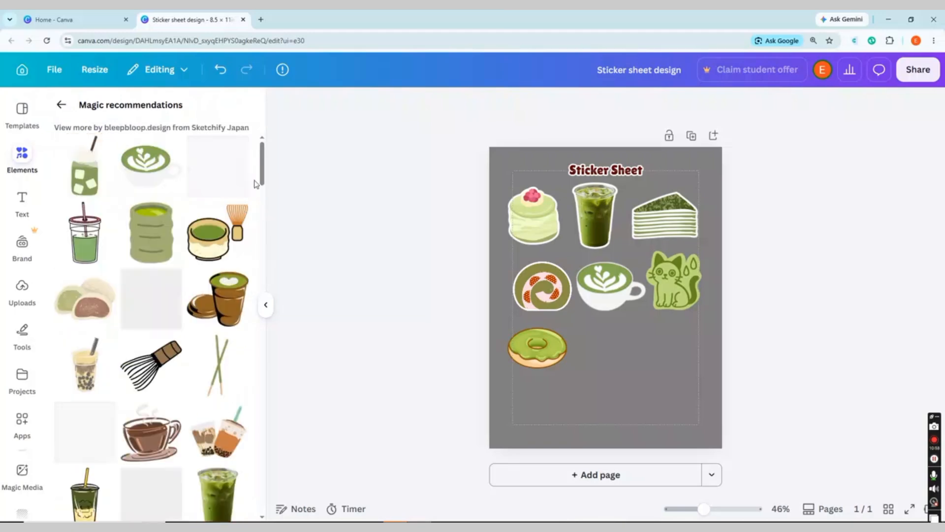
{"action": "scroll", "coordinate": [256, 184], "scroll_direction": "down", "scroll_amount": 10}
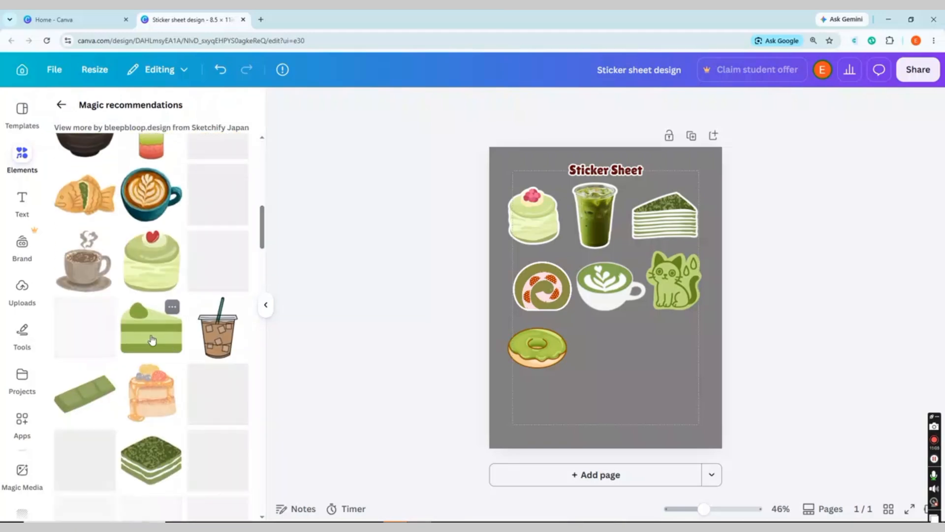
{"action": "left_click", "coordinate": [152, 340]}
{"action": "left_click_drag", "start_coordinate": [699, 222], "coordinate": [618, 288]}
{"action": "left_click_drag", "start_coordinate": [573, 353], "coordinate": [637, 363]}
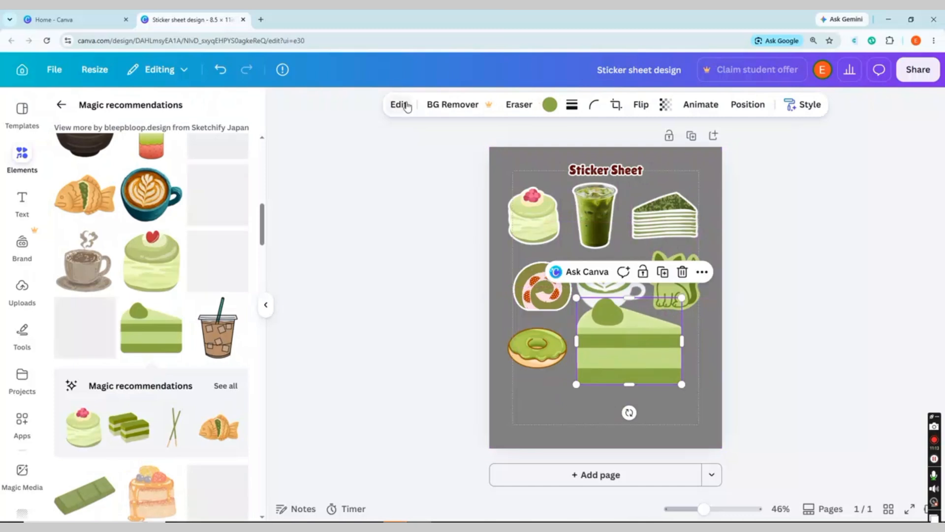
Give the matcha cake slice an enlarged white #FFFFFF Outline shadow and shrink it to about the donut's width
{"action": "left_click", "coordinate": [406, 107]}
{"action": "scroll", "coordinate": [232, 344], "scroll_direction": "down", "scroll_amount": 5}
{"action": "left_click", "coordinate": [235, 426]}
{"action": "left_click", "coordinate": [229, 245]}
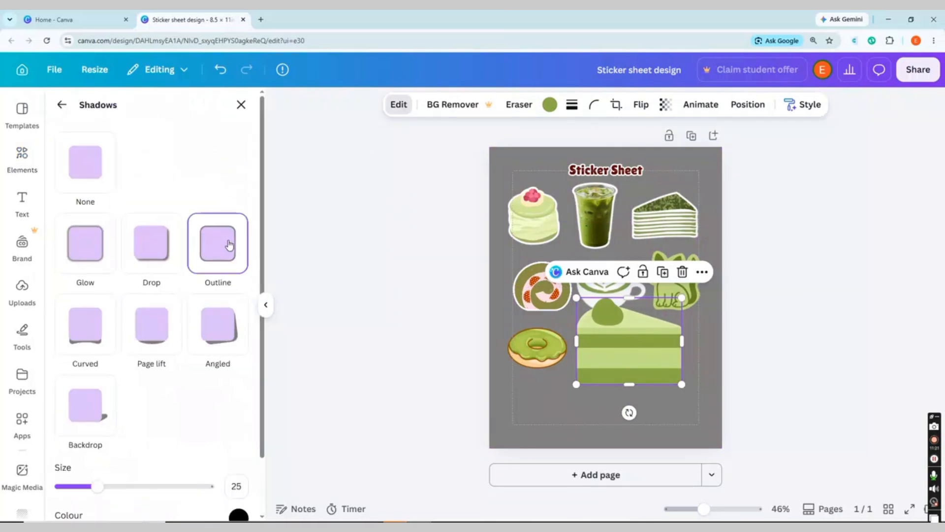
{"action": "left_click", "coordinate": [238, 515]}
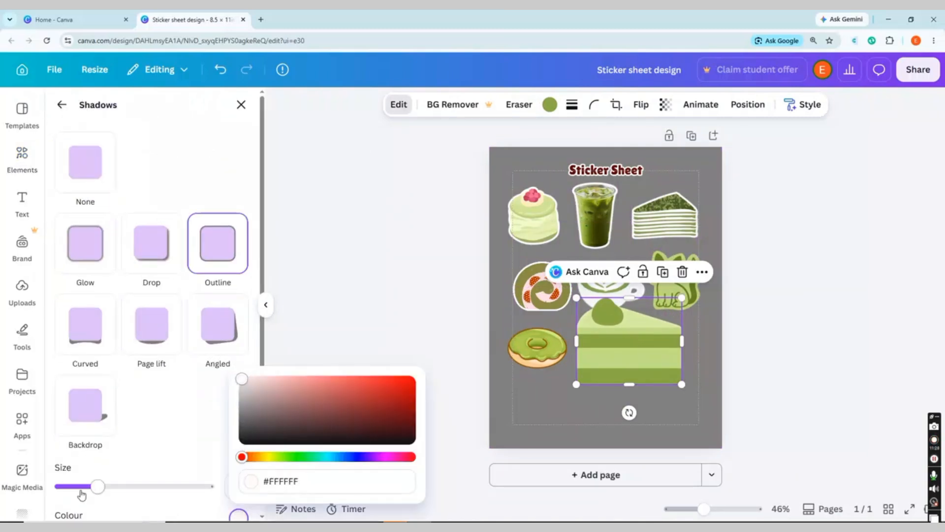
{"action": "left_click_drag", "start_coordinate": [98, 486], "coordinate": [147, 487]}
{"action": "left_click_drag", "start_coordinate": [682, 298], "coordinate": [640, 340]}
{"action": "left_click", "coordinate": [19, 156]}
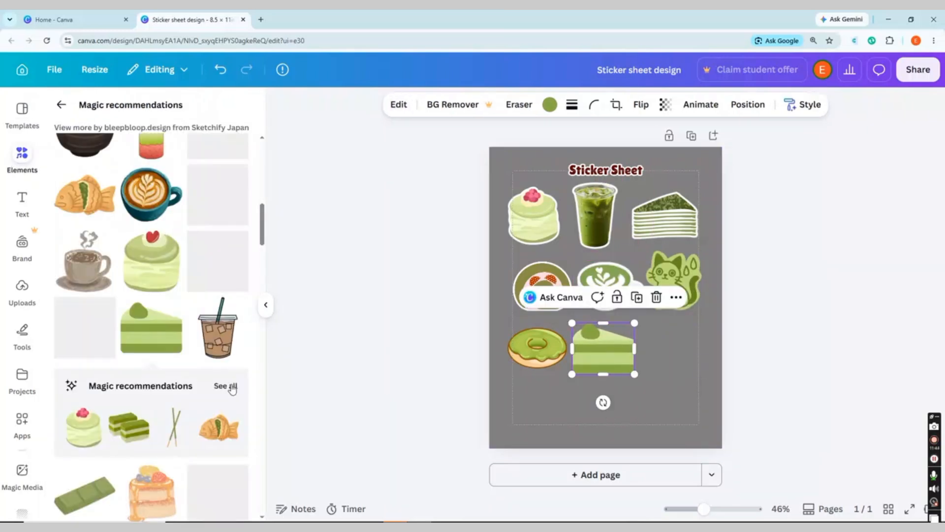
Add the green roll cake graphic with the dark berry, shrink it slightly and place it at the end of the third row
{"action": "scroll", "coordinate": [261, 215], "scroll_direction": "down", "scroll_amount": 3}
{"action": "scroll", "coordinate": [261, 215], "scroll_direction": "down", "scroll_amount": 2}
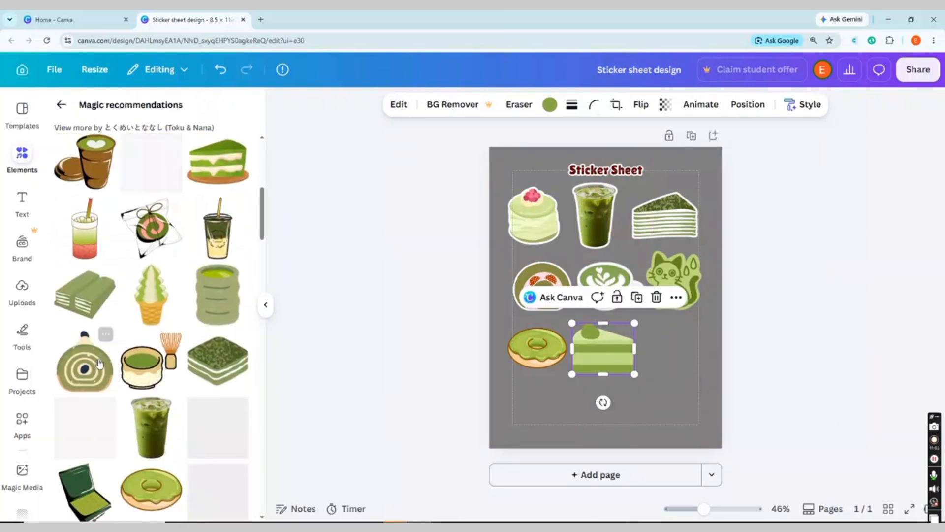
{"action": "left_click_drag", "start_coordinate": [85, 362], "coordinate": [667, 369]}
{"action": "left_click_drag", "start_coordinate": [703, 310], "coordinate": [687, 328]}
{"action": "left_click_drag", "start_coordinate": [663, 361], "coordinate": [674, 352]}
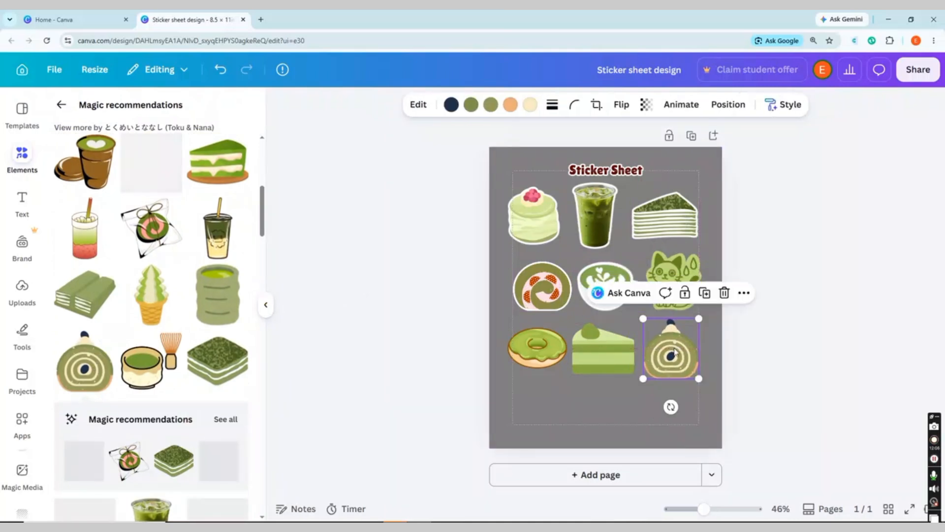
Apply an enlarged white #FFFFFF Outline shadow to the berry-topped roll cake and shrink the graphic slightly
{"action": "left_click", "coordinate": [419, 104]}
{"action": "scroll", "coordinate": [241, 422], "scroll_direction": "down", "scroll_amount": 5}
{"action": "left_click", "coordinate": [238, 428]}
{"action": "left_click", "coordinate": [212, 265]}
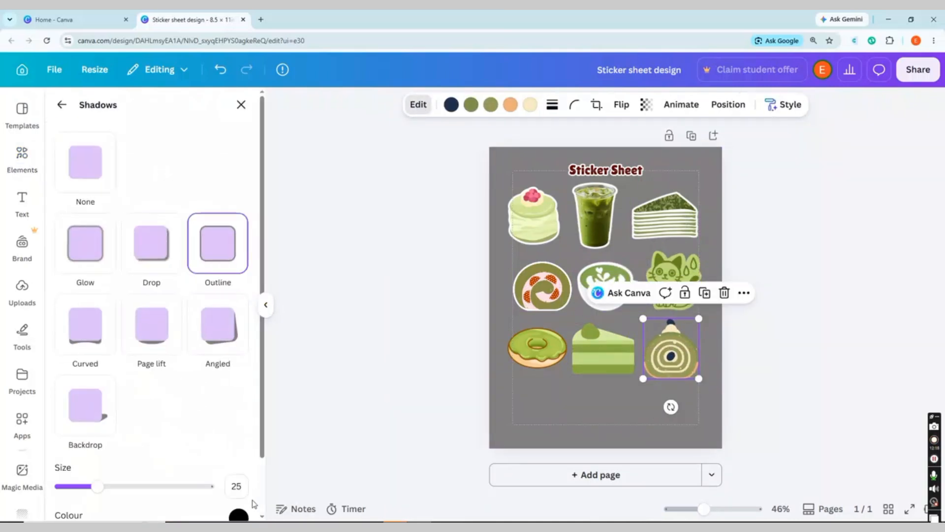
{"action": "left_click", "coordinate": [238, 515]}
{"action": "left_click", "coordinate": [241, 379]}
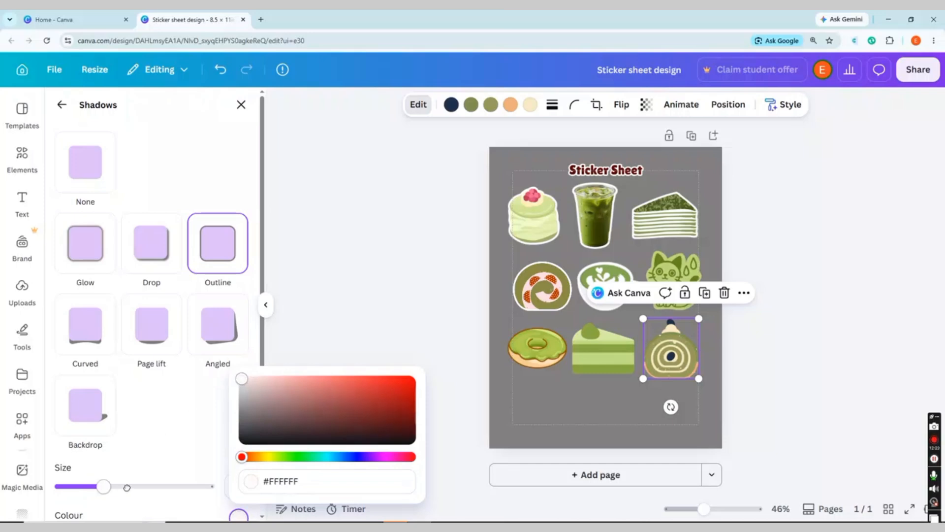
{"action": "left_click_drag", "start_coordinate": [127, 488], "coordinate": [154, 486]}
{"action": "left_click_drag", "start_coordinate": [699, 319], "coordinate": [693, 325]}
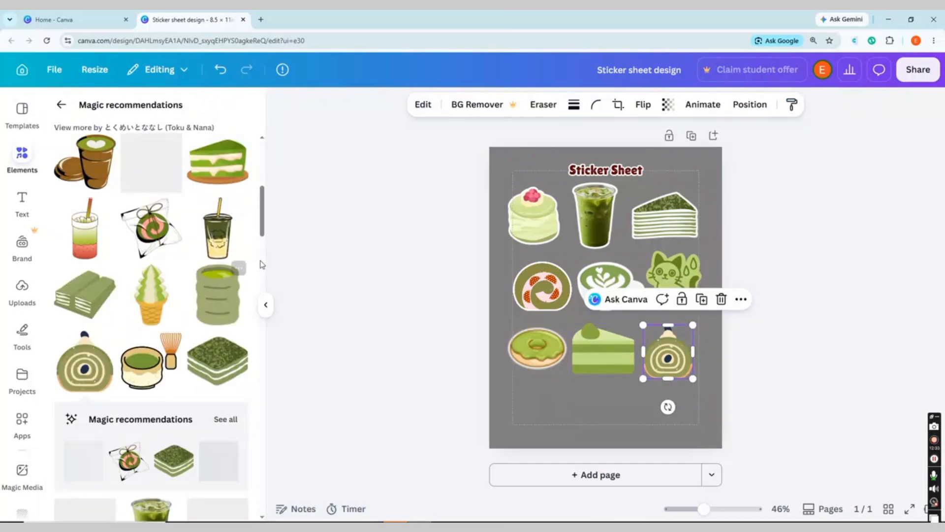
{"action": "left_click_drag", "start_coordinate": [261, 196], "coordinate": [262, 216]}
{"action": "left_click", "coordinate": [225, 278]}
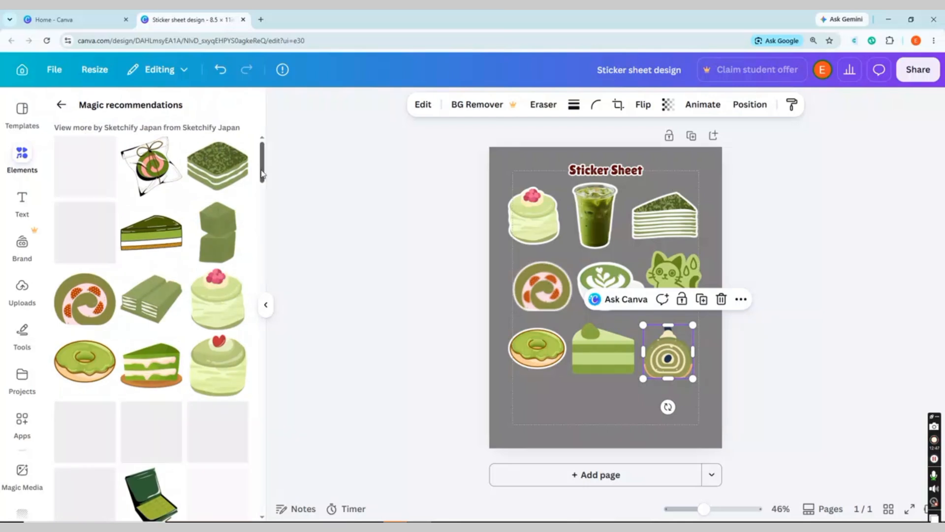
{"action": "left_click_drag", "start_coordinate": [261, 175], "coordinate": [261, 206]}
{"action": "left_click", "coordinate": [151, 401]}
{"action": "left_click_drag", "start_coordinate": [679, 162], "coordinate": [616, 373]}
{"action": "left_click_drag", "start_coordinate": [563, 398], "coordinate": [534, 412]}
{"action": "left_click_drag", "start_coordinate": [548, 363], "coordinate": [547, 384]}
{"action": "left_click", "coordinate": [576, 357]}
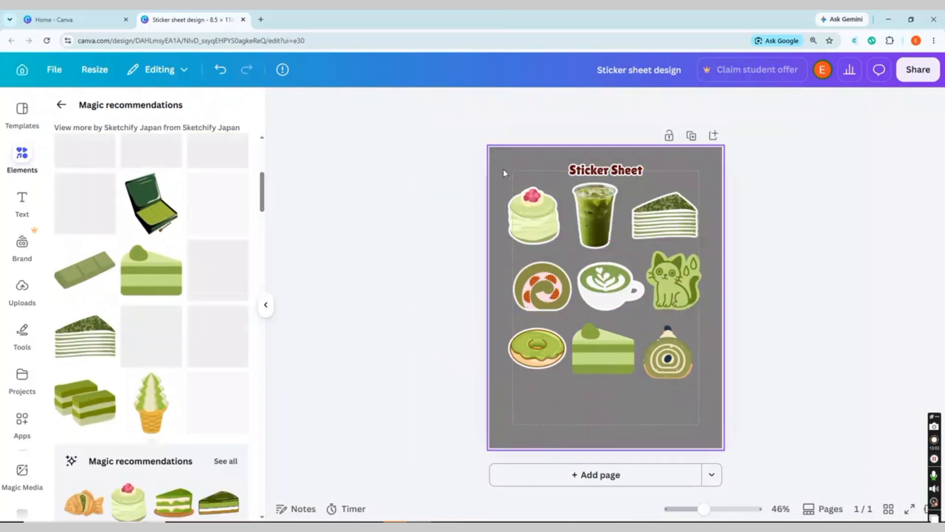
Select all three rows of graphics together and move them down to leave space below the title
{"action": "left_click_drag", "start_coordinate": [503, 169], "coordinate": [584, 360]}
{"action": "left_click", "coordinate": [494, 190]}
{"action": "left_click_drag", "start_coordinate": [494, 189], "coordinate": [706, 365]}
{"action": "left_click_drag", "start_coordinate": [658, 316], "coordinate": [659, 343]}
Recolour the "Sticker Sheet" title text green to match the matcha graphics
{"action": "left_click", "coordinate": [622, 166]}
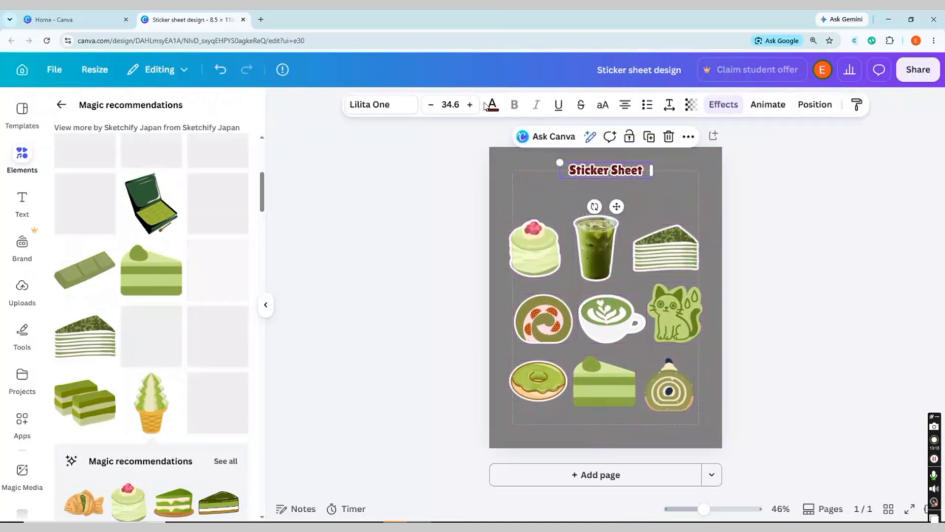
{"action": "left_click", "coordinate": [491, 105]}
{"action": "left_click", "coordinate": [93, 238]}
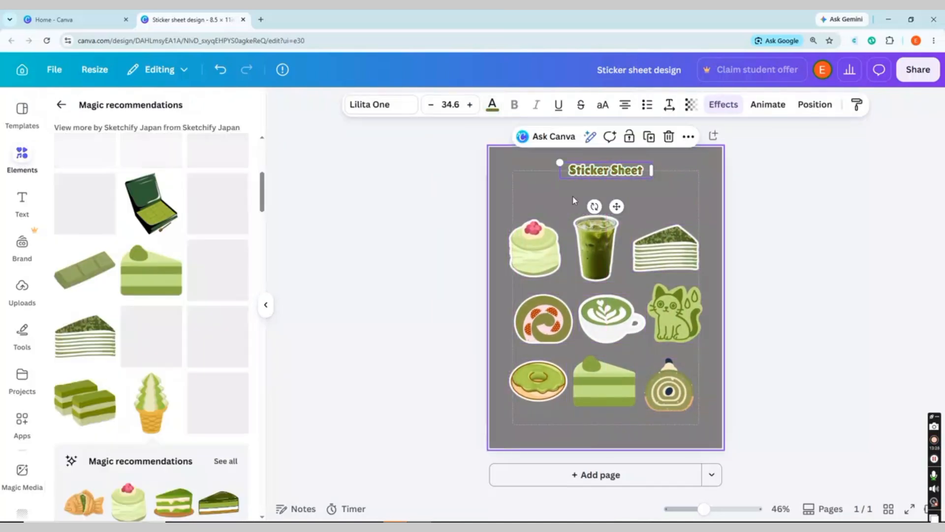
Add a text box reading "Matcha Lover", narrow it to fit its words and place it directly below the title
{"action": "key", "text": "t"}
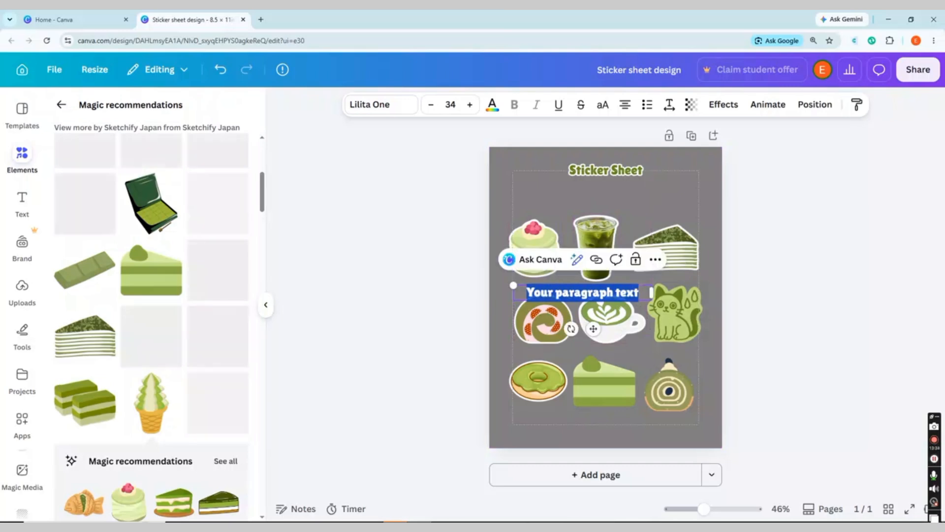
{"action": "type", "text": "Matcha Lover"}
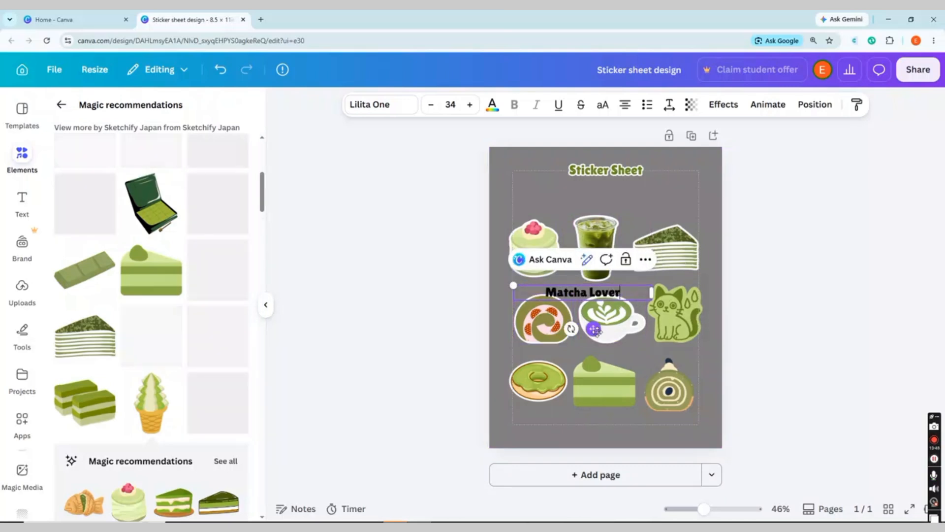
{"action": "left_click_drag", "start_coordinate": [594, 329], "coordinate": [623, 232]}
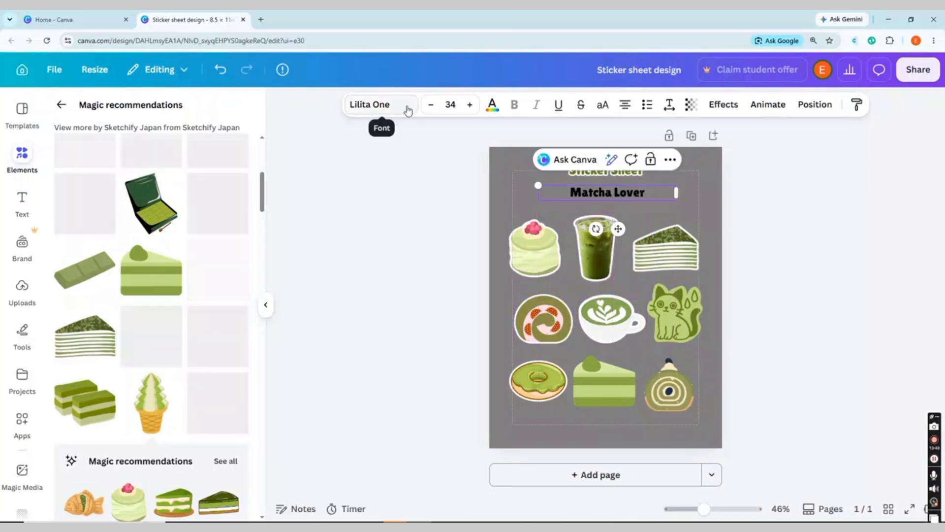
{"action": "left_click", "coordinate": [389, 104]}
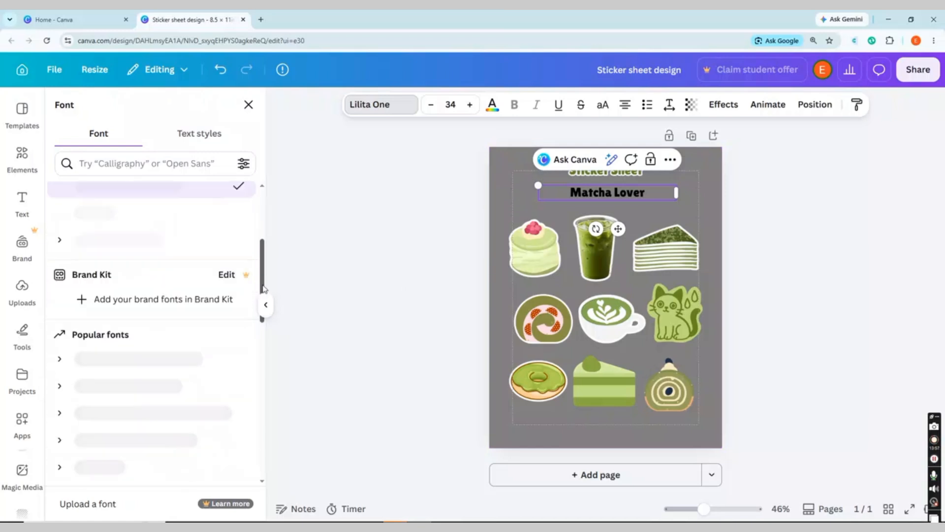
{"action": "left_click_drag", "start_coordinate": [676, 192], "coordinate": [628, 196]}
{"action": "left_click_drag", "start_coordinate": [594, 229], "coordinate": [613, 228]}
Colour the "Matcha Lover" text green, reduce it to size 30.1 and position it just below the title
{"action": "scroll", "coordinate": [260, 252], "scroll_direction": "down", "scroll_amount": 2}
{"action": "scroll", "coordinate": [261, 241], "scroll_direction": "down", "scroll_amount": 2}
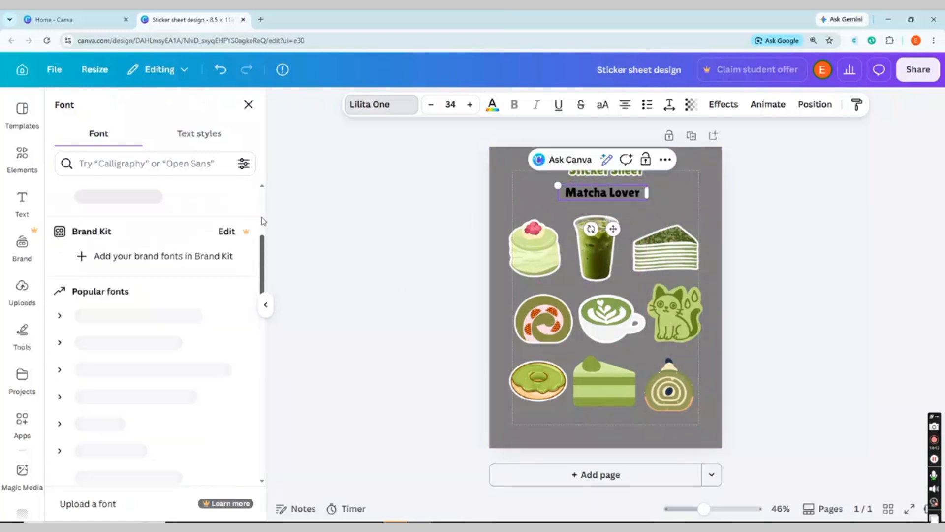
{"action": "scroll", "coordinate": [261, 224], "scroll_direction": "up", "scroll_amount": 4}
{"action": "scroll", "coordinate": [263, 260], "scroll_direction": "down", "scroll_amount": 1}
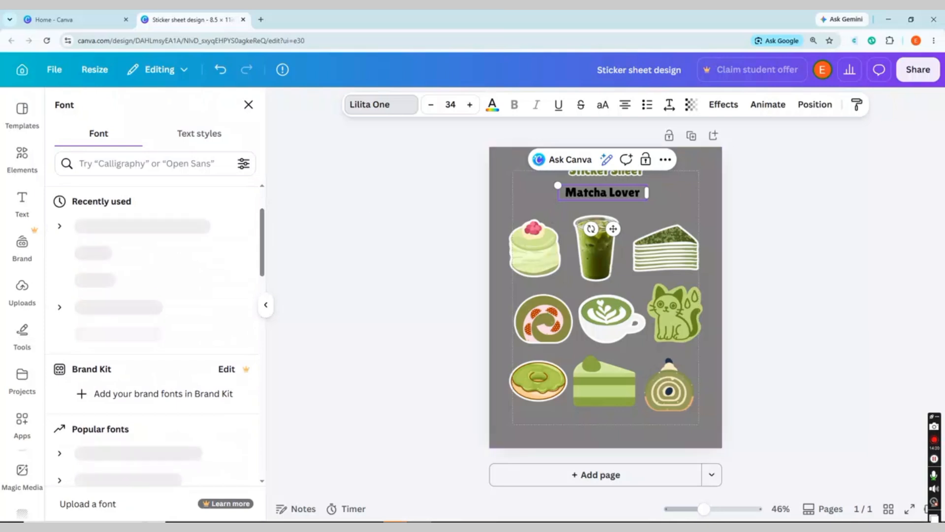
{"action": "left_click", "coordinate": [491, 108]}
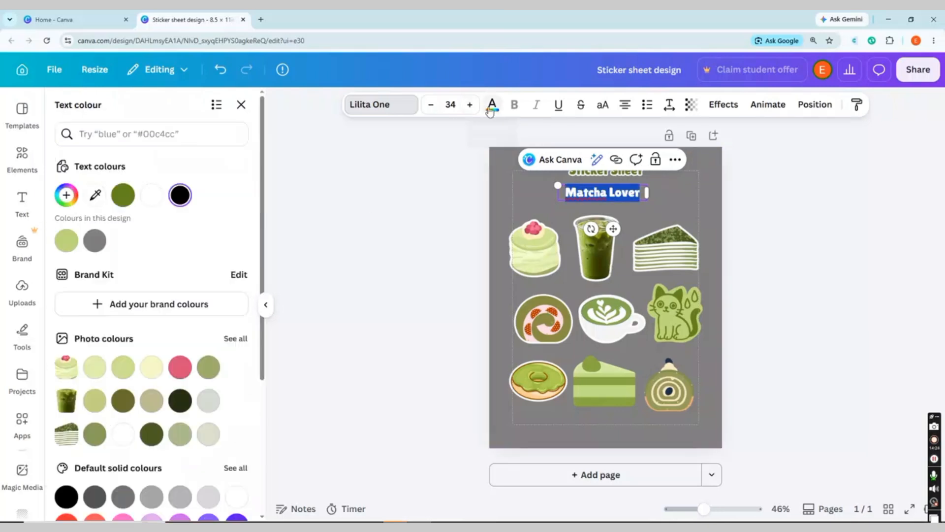
{"action": "left_click", "coordinate": [402, 109]}
{"action": "scroll", "coordinate": [262, 261], "scroll_direction": "down", "scroll_amount": 5}
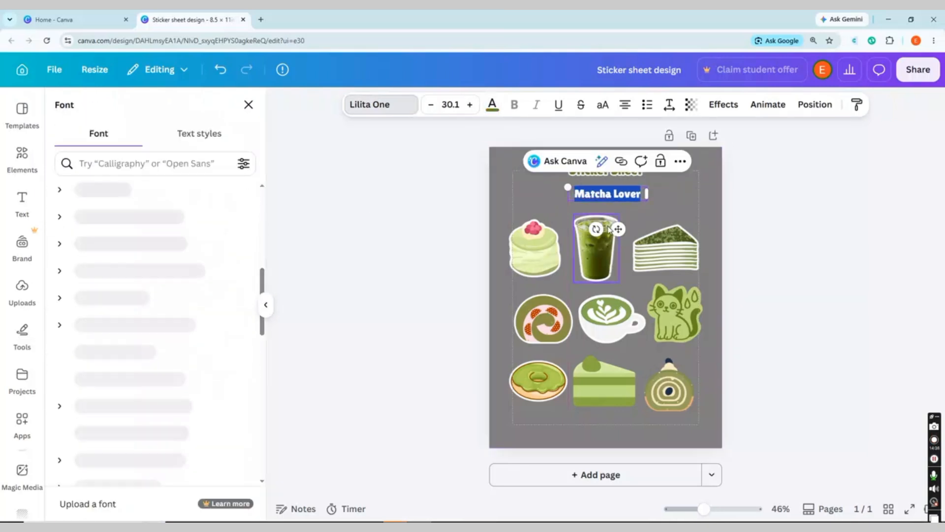
{"action": "left_click_drag", "start_coordinate": [618, 228], "coordinate": [618, 225]}
Enlarge the "Sticker Sheet" title to size 44.2 and move it back to the page's horizontal centre
{"action": "left_click", "coordinate": [606, 171]}
{"action": "left_click_drag", "start_coordinate": [560, 162], "coordinate": [535, 158]}
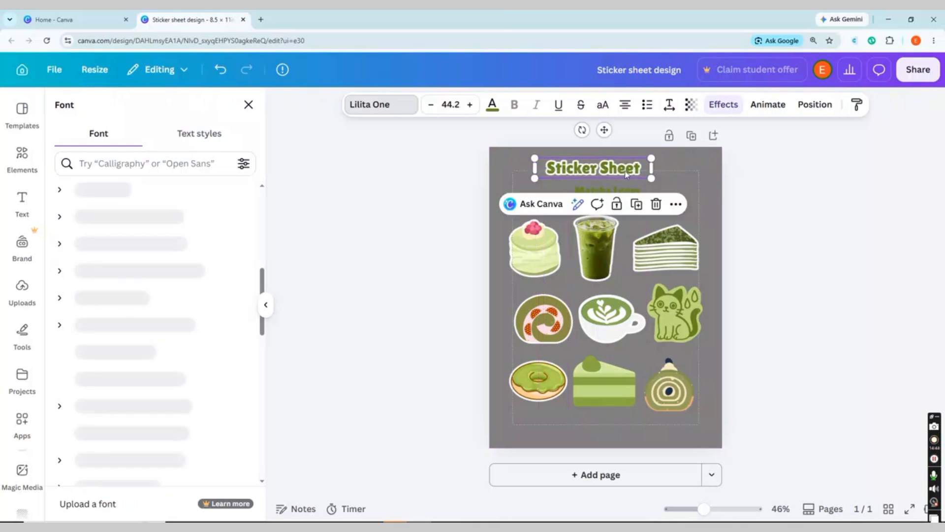
{"action": "left_click_drag", "start_coordinate": [627, 175], "coordinate": [635, 178]}
{"action": "left_click", "coordinate": [630, 191]}
{"action": "left_click", "coordinate": [720, 110]}
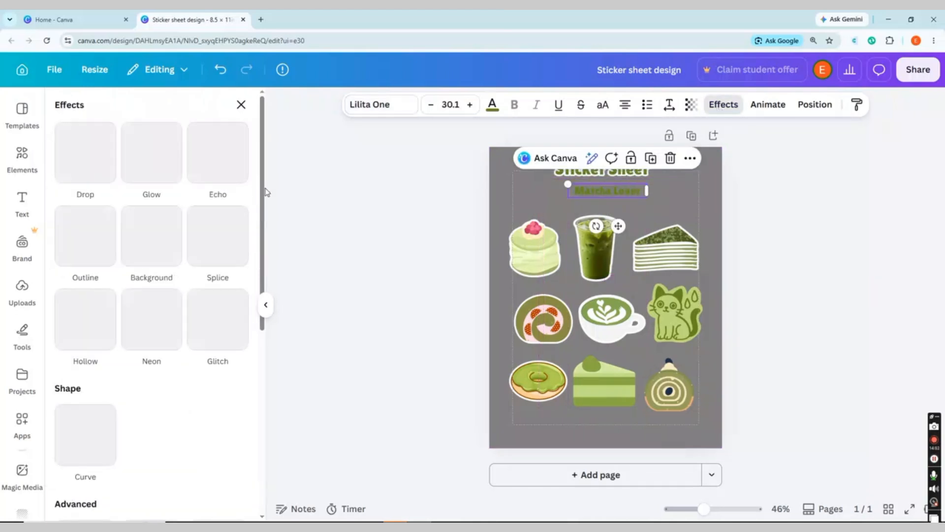
{"action": "scroll", "coordinate": [263, 197], "scroll_direction": "down", "scroll_amount": 5}
{"action": "scroll", "coordinate": [256, 147], "scroll_direction": "up", "scroll_amount": 5}
{"action": "left_click", "coordinate": [241, 105]}
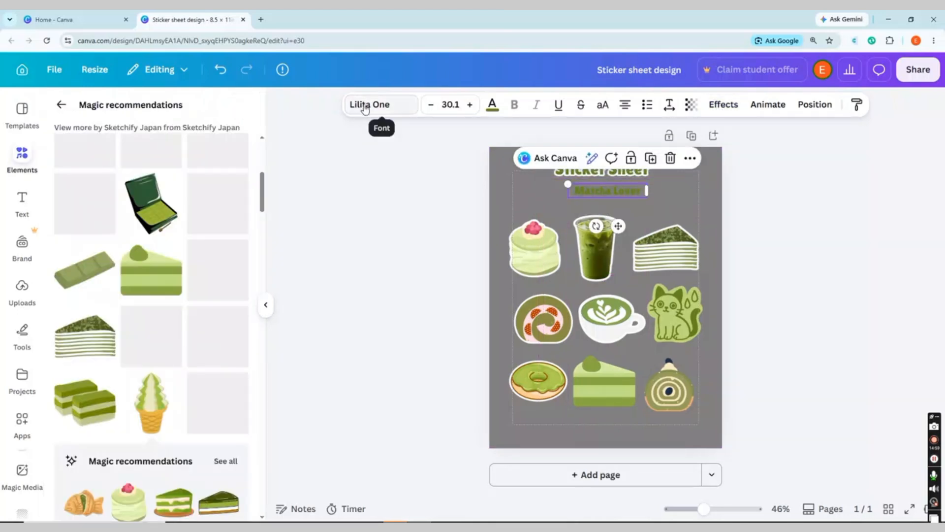
Change the colour of the whole "Matcha Lover" text to white
{"action": "left_click", "coordinate": [365, 106]}
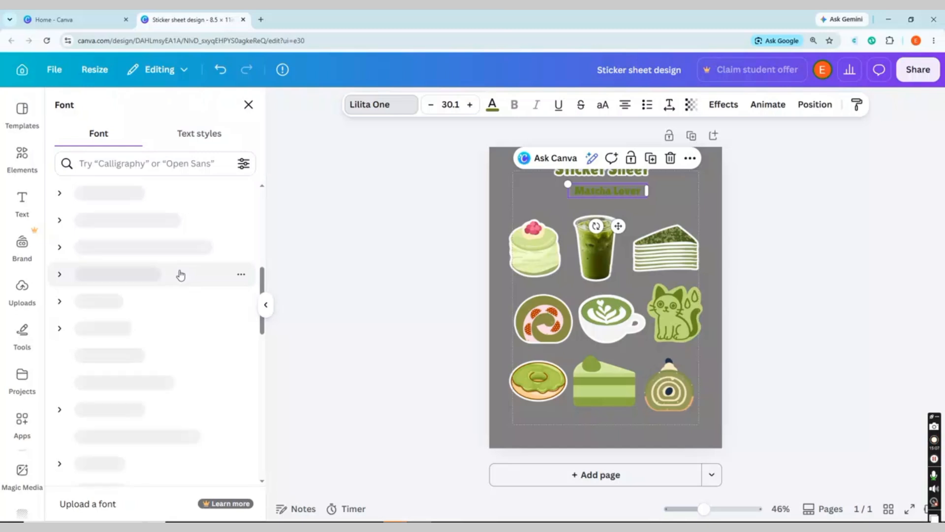
{"action": "double_click", "coordinate": [615, 191]}
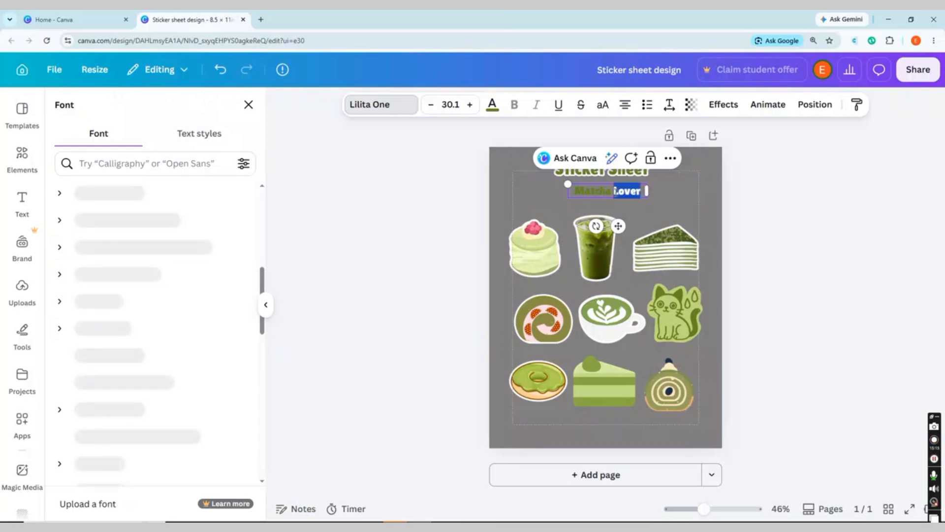
{"action": "left_click", "coordinate": [492, 105]}
Try the Biski font on the "Matcha Lover" text, then choose Comic Sans from the recently used fonts
{"action": "left_click", "coordinate": [374, 105]}
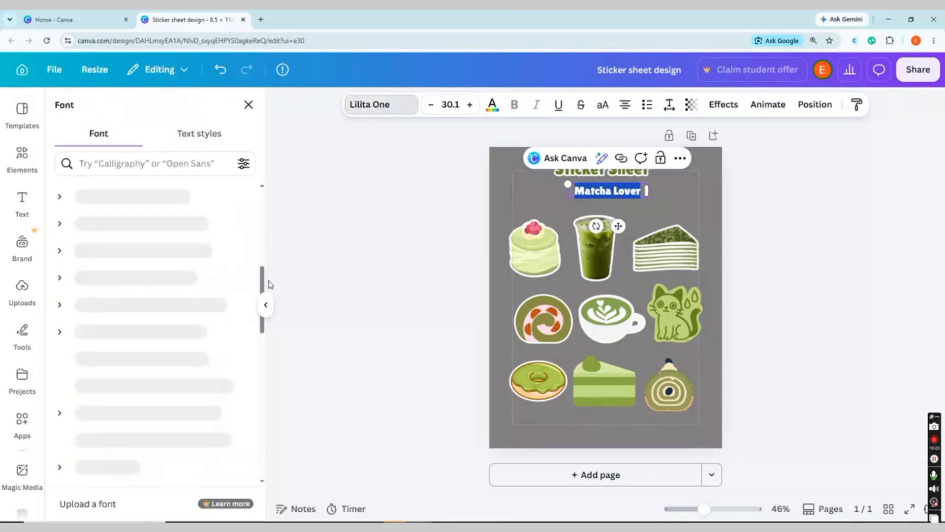
{"action": "scroll", "coordinate": [261, 312], "scroll_direction": "down", "scroll_amount": 2}
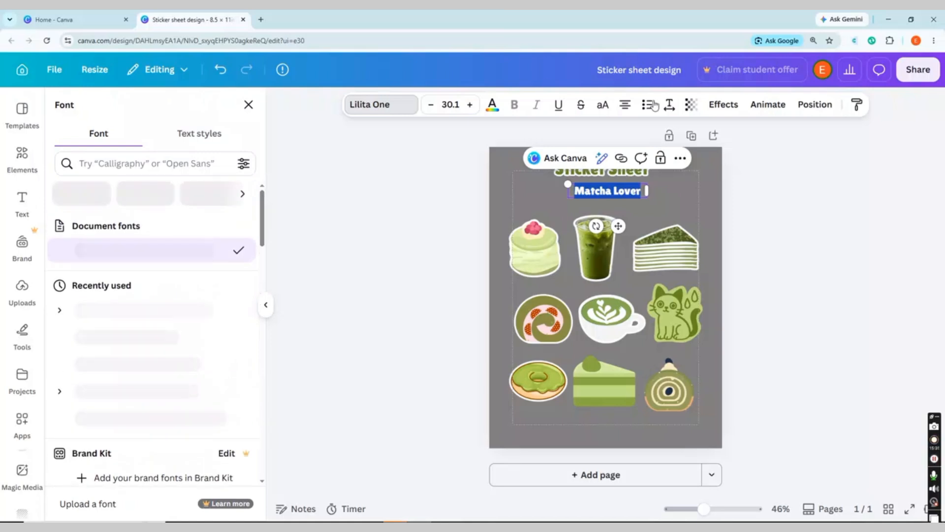
{"action": "left_click", "coordinate": [673, 212]}
{"action": "left_click", "coordinate": [608, 191]}
{"action": "left_click", "coordinate": [375, 104]}
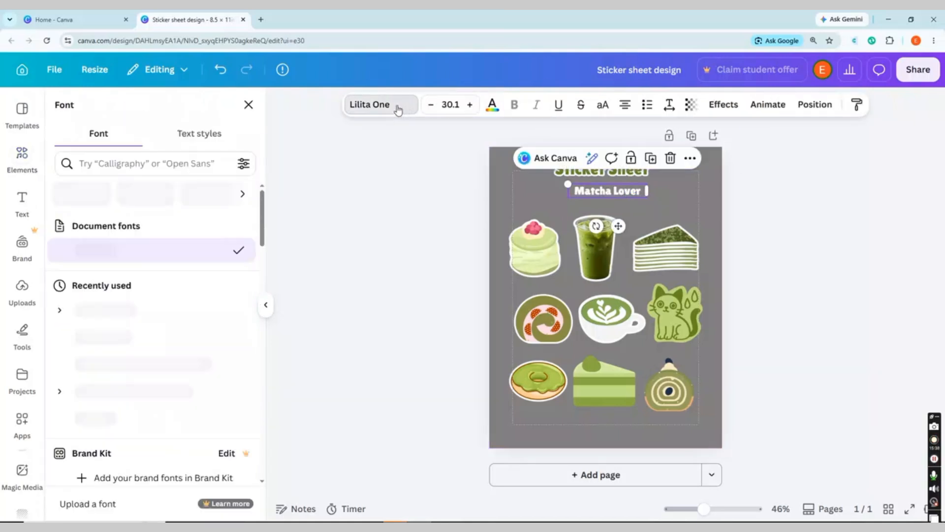
{"action": "scroll", "coordinate": [265, 232], "scroll_direction": "down", "scroll_amount": 1}
{"action": "left_click", "coordinate": [105, 252]}
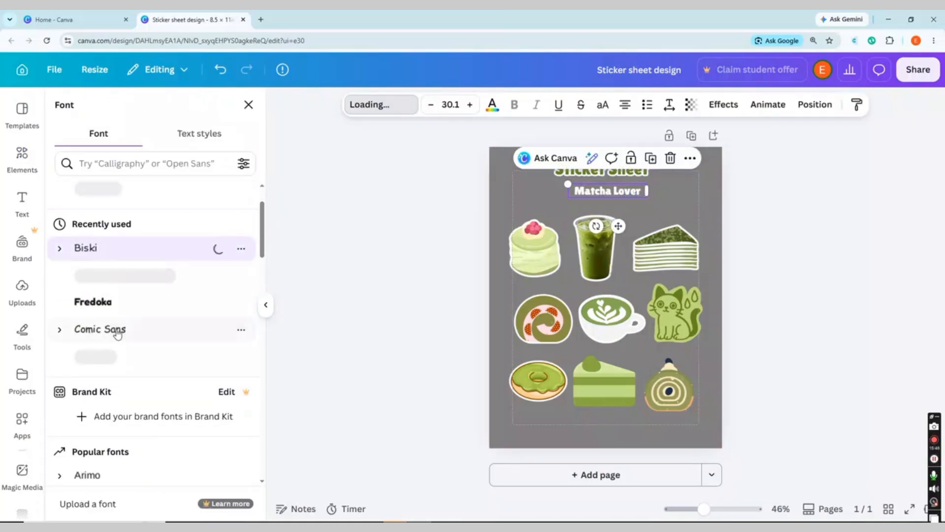
{"action": "left_click", "coordinate": [118, 333]}
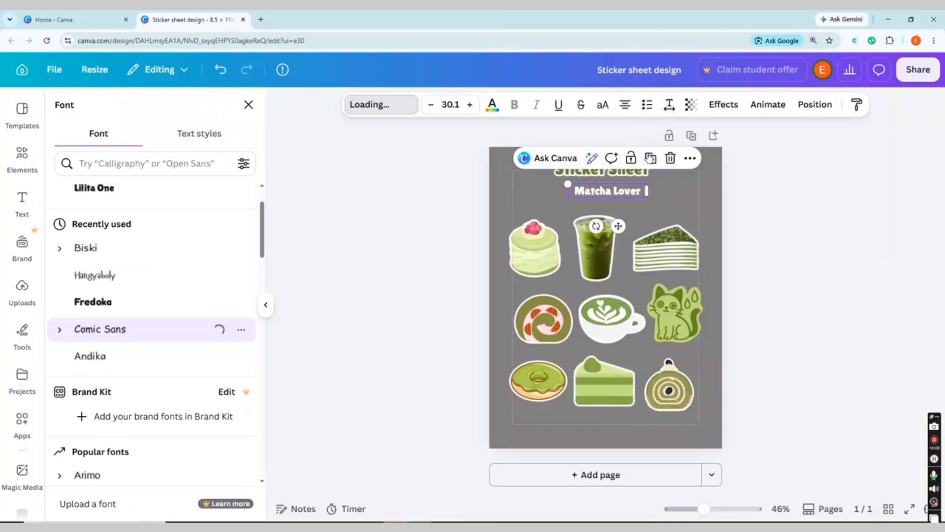
Apply an Outline effect to the "Matcha Lover" text and colour the outline green
{"action": "scroll", "coordinate": [236, 295], "scroll_direction": "down", "scroll_amount": 1}
{"action": "scroll", "coordinate": [239, 364], "scroll_direction": "up", "scroll_amount": 2}
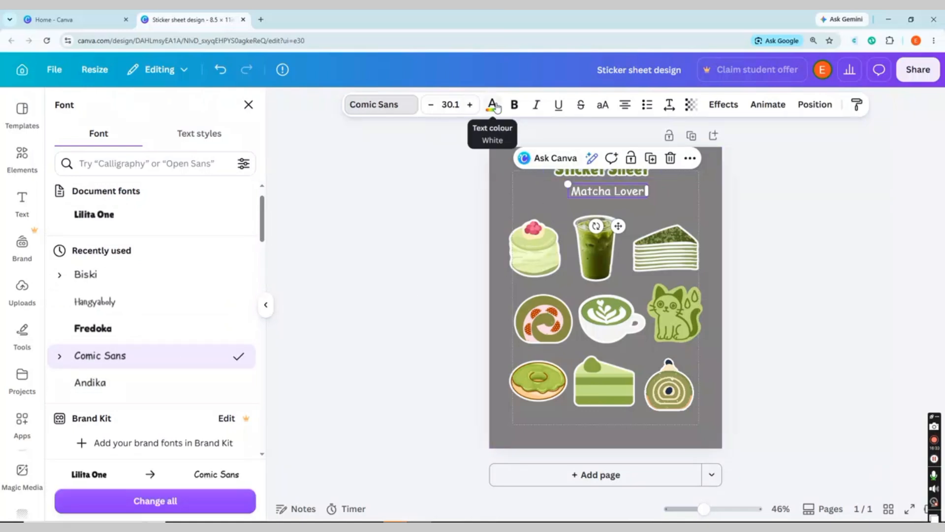
{"action": "left_click", "coordinate": [722, 105]}
{"action": "scroll", "coordinate": [261, 211], "scroll_direction": "down", "scroll_amount": 1}
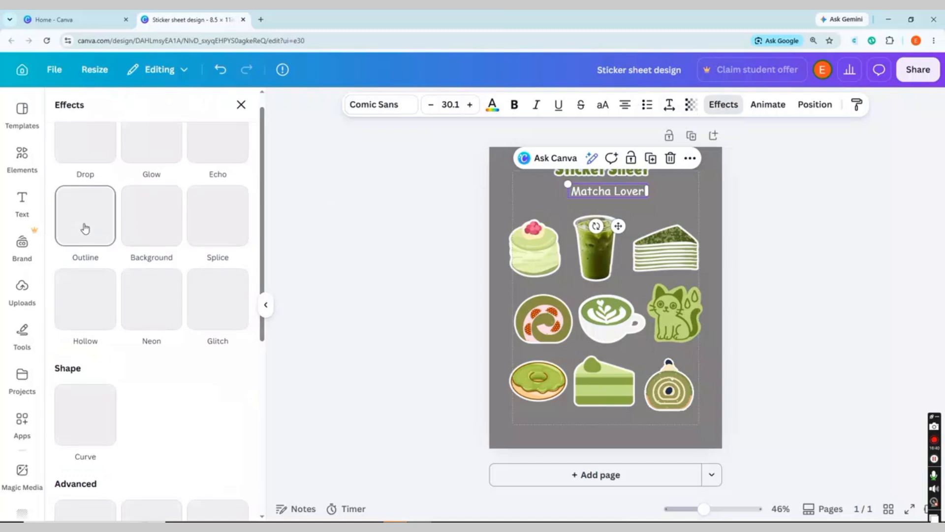
{"action": "left_click", "coordinate": [85, 224]}
{"action": "left_click", "coordinate": [239, 327]}
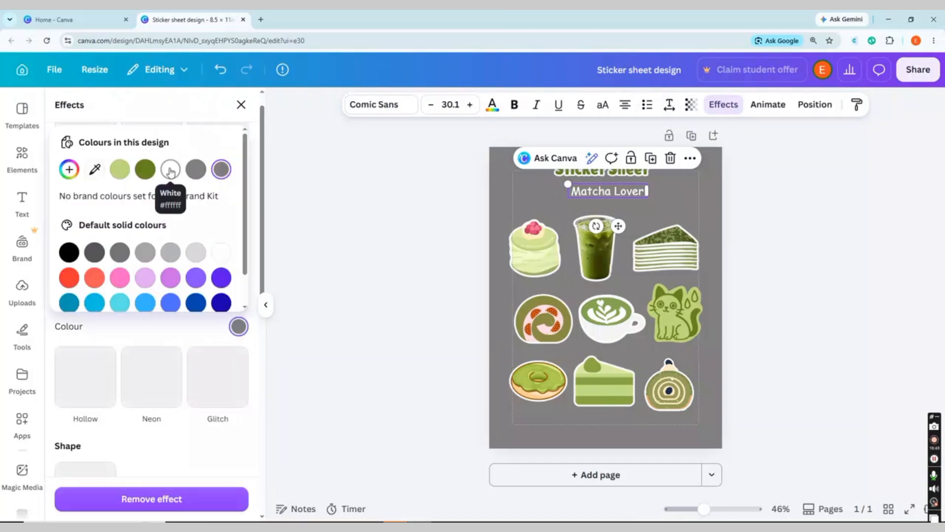
{"action": "left_click", "coordinate": [239, 325]}
{"action": "left_click", "coordinate": [542, 154]}
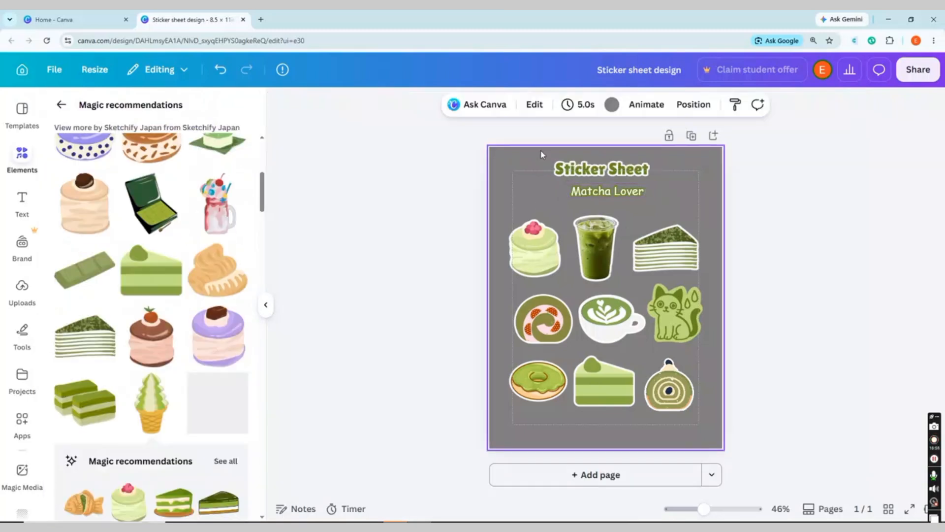
Add a second page to the design and place a "Sticker Sheet" text on it
{"action": "left_click", "coordinate": [611, 109]}
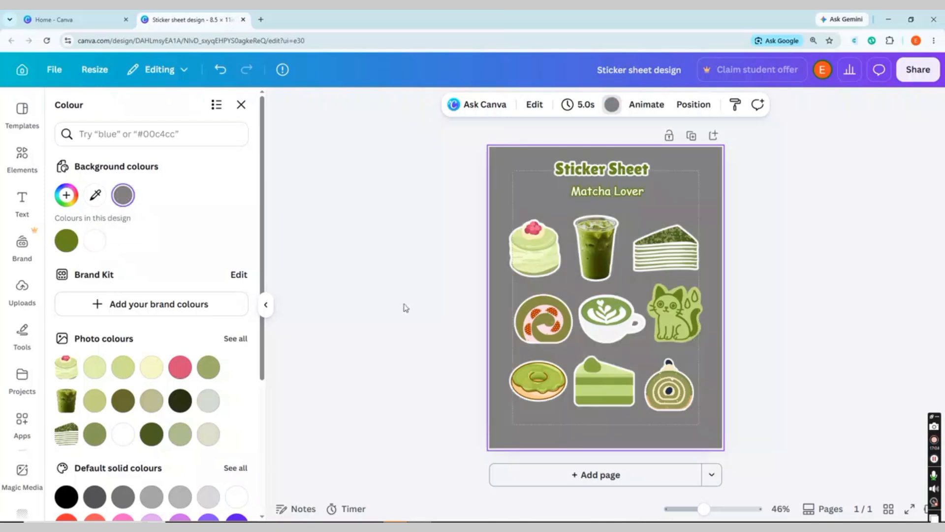
{"action": "left_click", "coordinate": [582, 475]}
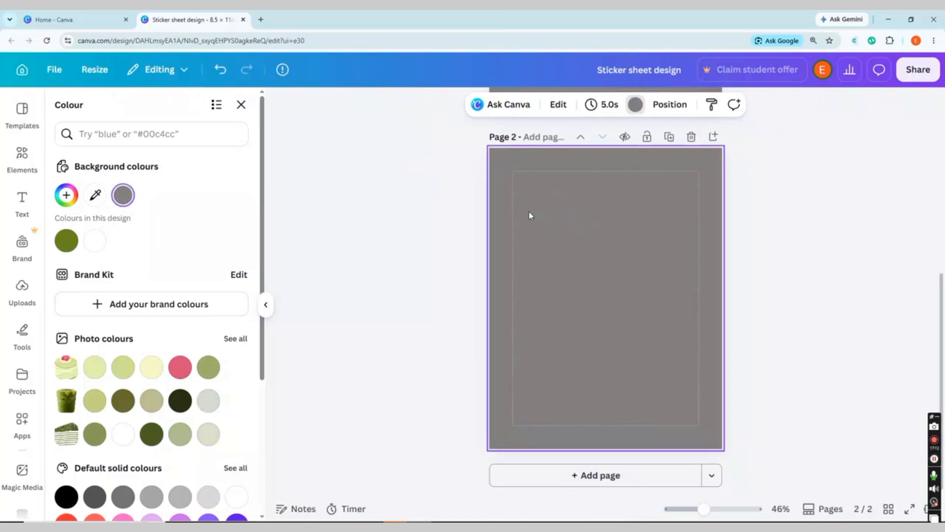
{"action": "key", "text": "t"}
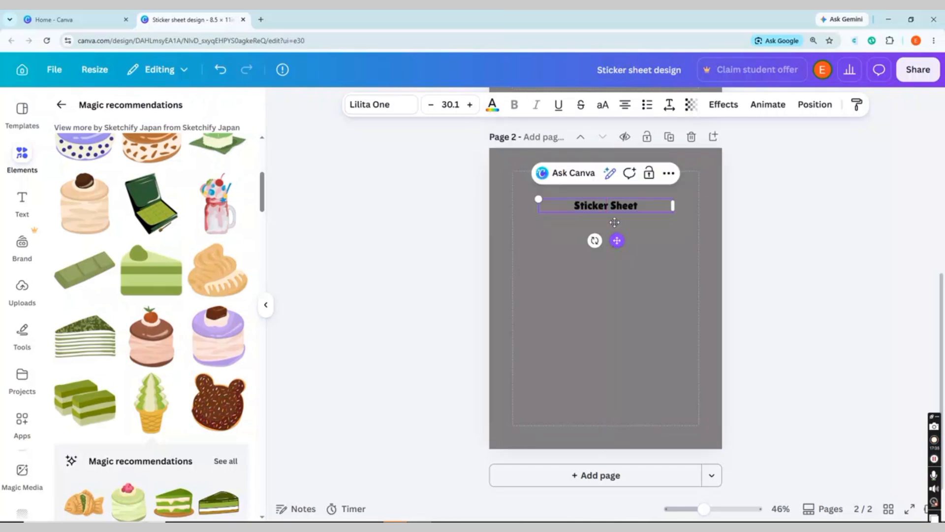
Narrow the "Sticker Sheet" text box, enlarge the text to size 38.9 and place it at the upper margin of page 2
{"action": "left_click_drag", "start_coordinate": [617, 240], "coordinate": [612, 213]}
{"action": "left_click_drag", "start_coordinate": [668, 178], "coordinate": [606, 177]}
{"action": "left_click_drag", "start_coordinate": [533, 171], "coordinate": [513, 167]}
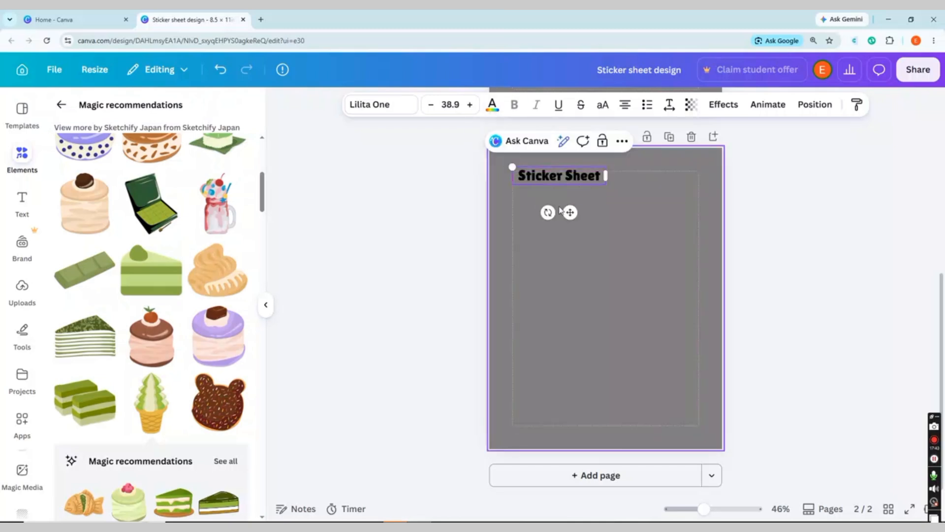
{"action": "left_click_drag", "start_coordinate": [570, 212], "coordinate": [610, 207]}
Search the graphics for "aesethetic book"
{"action": "left_click", "coordinate": [62, 106]}
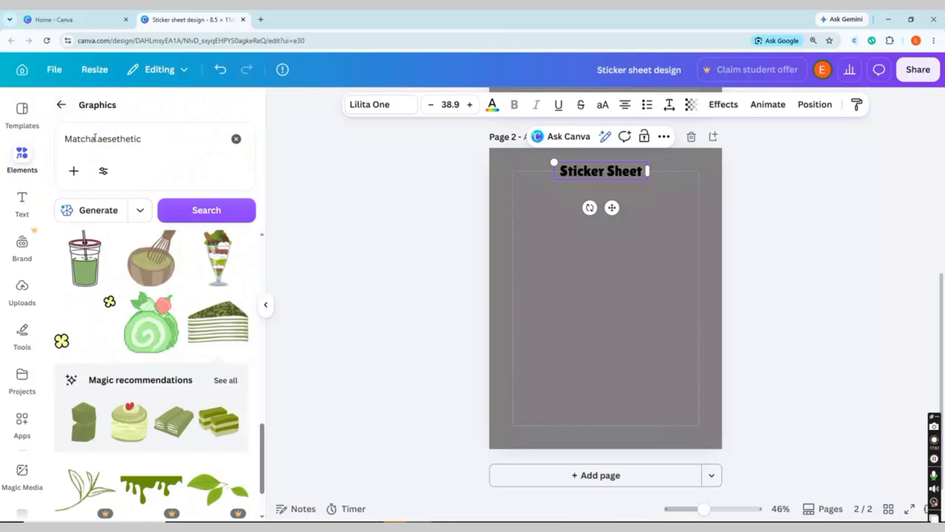
{"action": "left_click", "coordinate": [95, 139]}
{"action": "key", "text": "BackSpace"}
{"action": "key", "text": "BackSpace"}
{"action": "key", "text": "BackSpace"}
{"action": "key", "text": "BackSpace"}
{"action": "key", "text": "BackSpace"}
{"action": "key", "text": "BackSpace"}
{"action": "key", "text": "BackSpace"}
{"action": "type", "text": "book"}
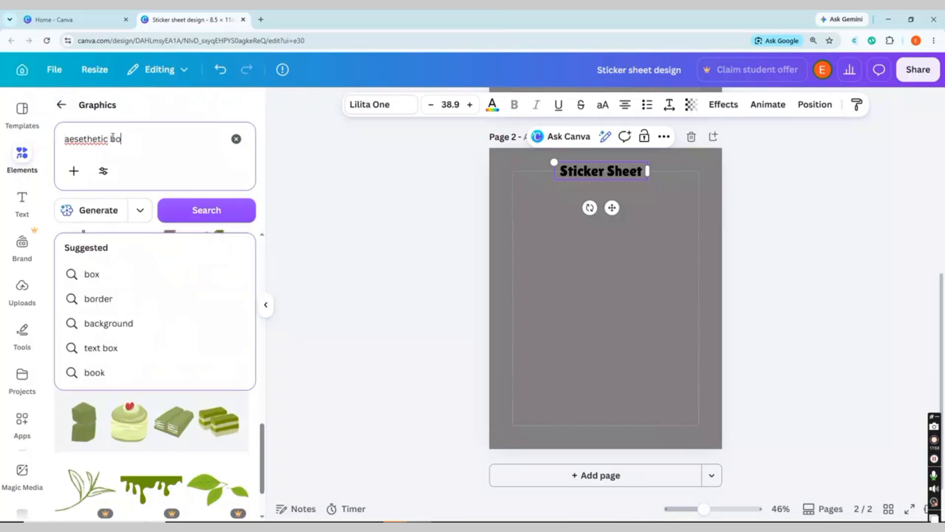
{"action": "left_click", "coordinate": [194, 210]}
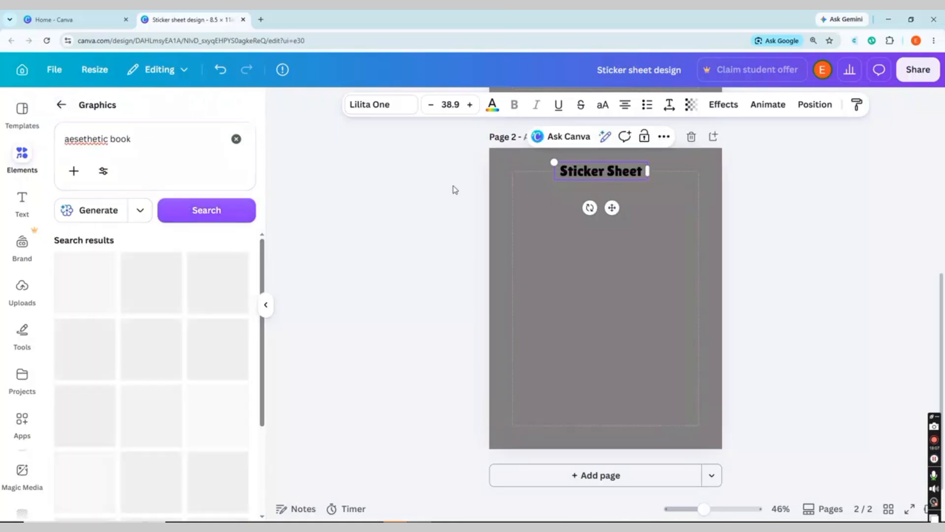
Move the "Sticker Sheet" title to the horizontal centre of page 2 and browse the book graphics found
{"action": "left_click_drag", "start_coordinate": [613, 207], "coordinate": [617, 207]}
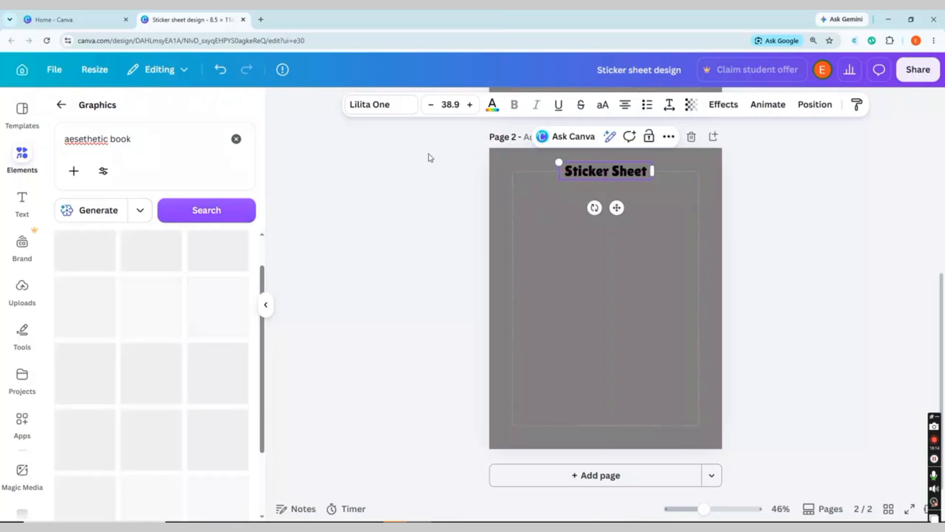
{"action": "left_click_drag", "start_coordinate": [262, 286], "coordinate": [262, 306]}
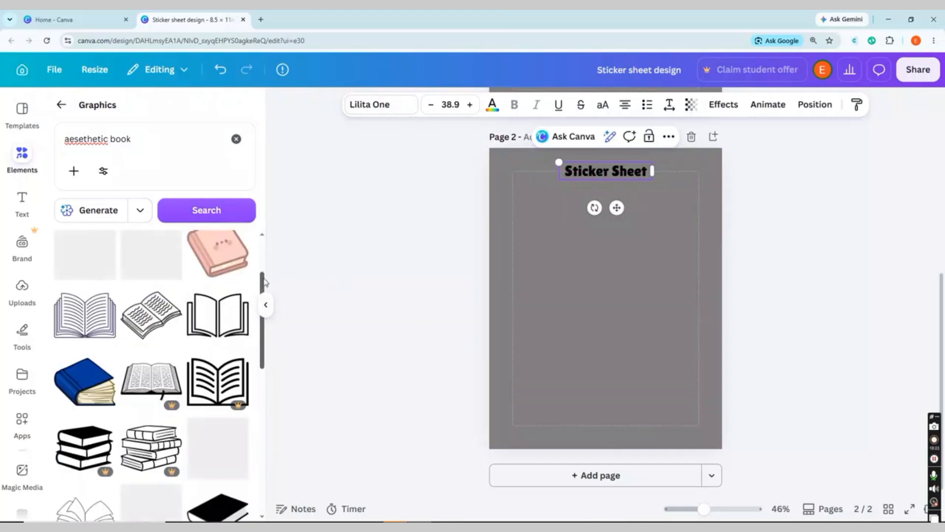
{"action": "scroll", "coordinate": [197, 296], "scroll_direction": "down", "scroll_amount": 3}
{"action": "scroll", "coordinate": [192, 286], "scroll_direction": "up", "scroll_amount": 2}
{"action": "scroll", "coordinate": [179, 256], "scroll_direction": "down", "scroll_amount": 5}
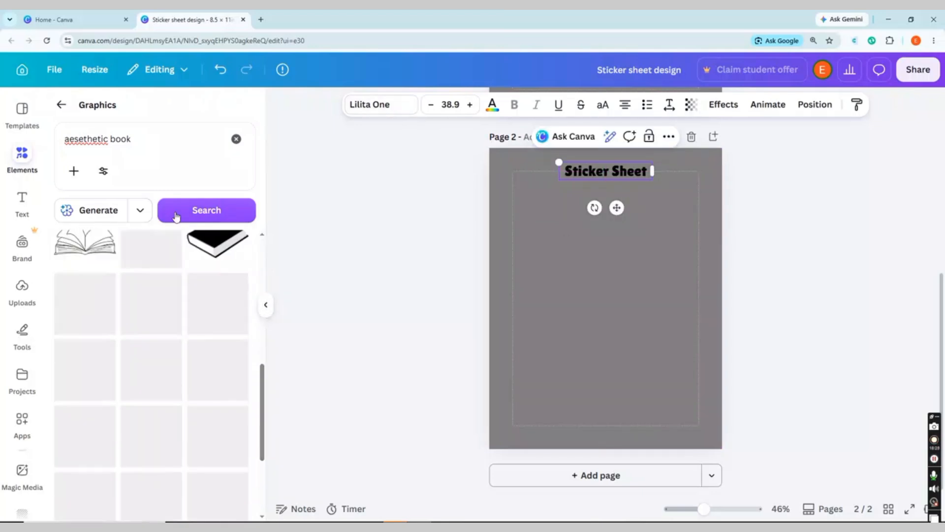
Replace the graphics search term with "cute book" and run the search
{"action": "left_click", "coordinate": [110, 139]}
{"action": "key", "text": "ctrl+a"}
{"action": "type", "text": "c"}
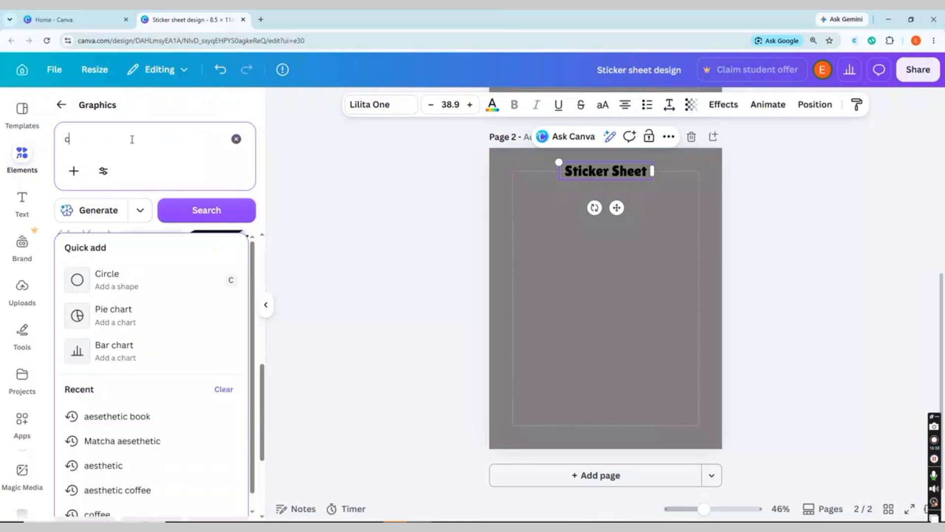
{"action": "type", "text": "ute book"}
{"action": "key", "text": "Return"}
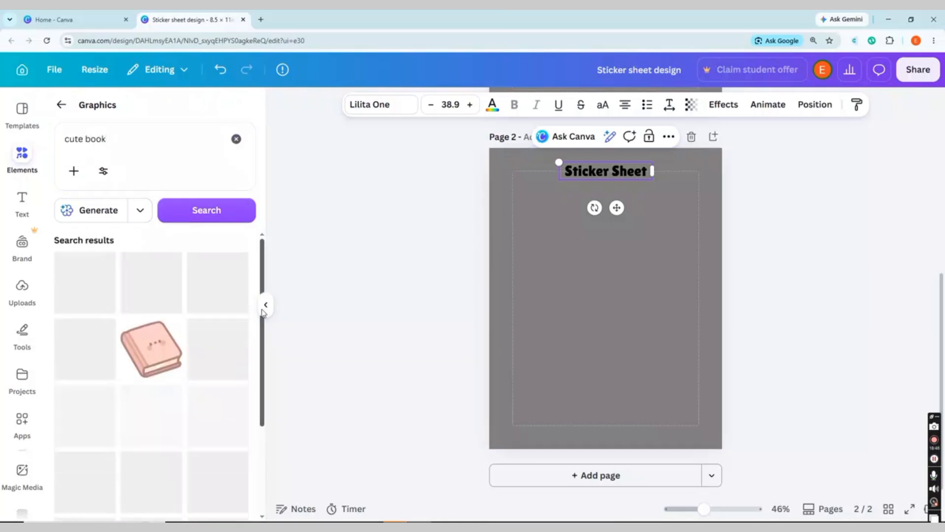
Add the pink book with a face to page 2 and reduce its size
{"action": "scroll", "coordinate": [171, 294], "scroll_direction": "down", "scroll_amount": 2}
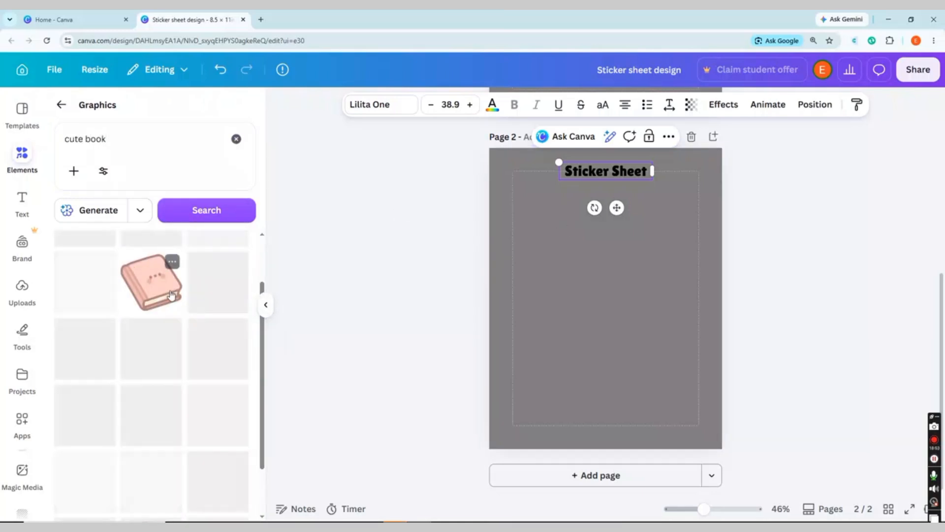
{"action": "left_click", "coordinate": [172, 295]}
{"action": "left_click_drag", "start_coordinate": [695, 214], "coordinate": [652, 257]}
Colour the whole "Sticker Sheet" title on page 2 dusty brown using the pink book's photo colours
{"action": "left_click", "coordinate": [647, 176]}
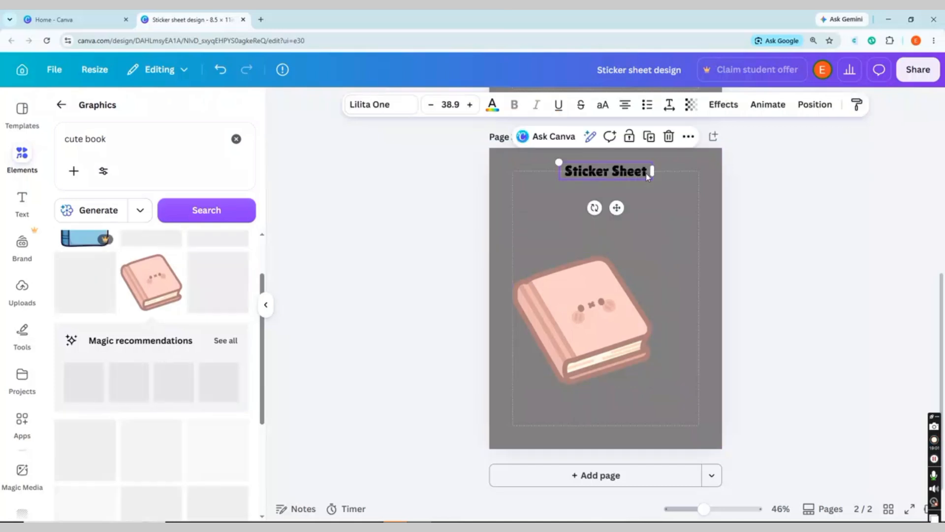
{"action": "double_click", "coordinate": [648, 177]}
{"action": "left_click", "coordinate": [492, 104]}
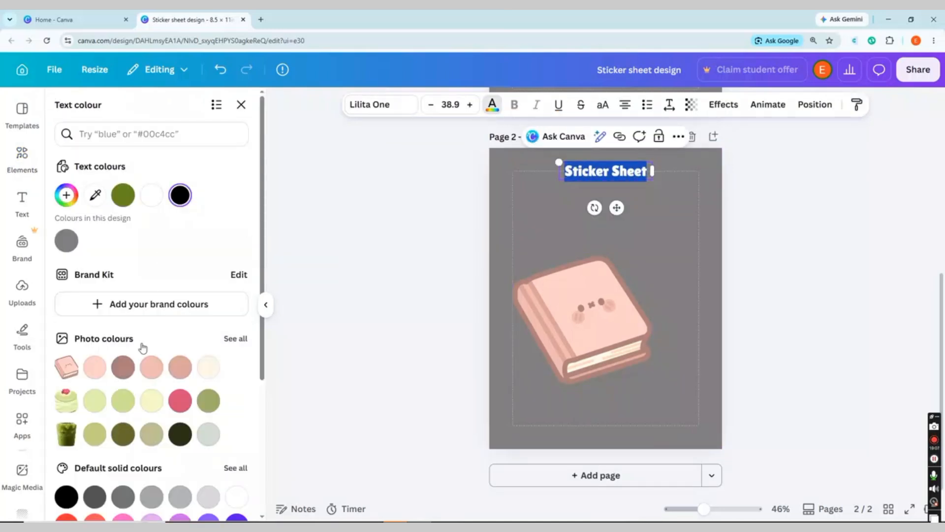
{"action": "left_click", "coordinate": [119, 370]}
{"action": "left_click", "coordinate": [498, 243]}
Apply a white Outline effect to the "Sticker Sheet" title on page 2
{"action": "left_click", "coordinate": [601, 173]}
{"action": "left_click", "coordinate": [723, 104]}
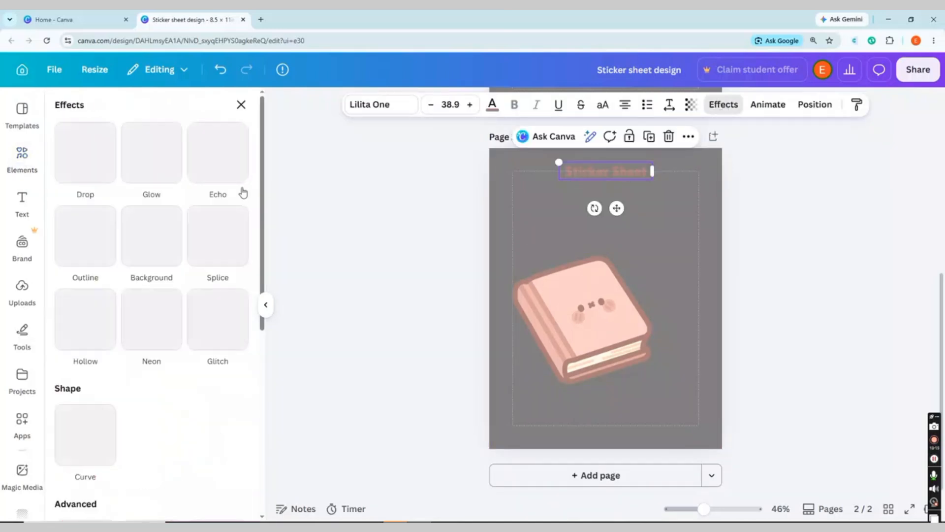
{"action": "left_click", "coordinate": [75, 242]}
{"action": "left_click", "coordinate": [238, 347]}
{"action": "left_click", "coordinate": [221, 272]}
{"action": "left_click", "coordinate": [239, 349]}
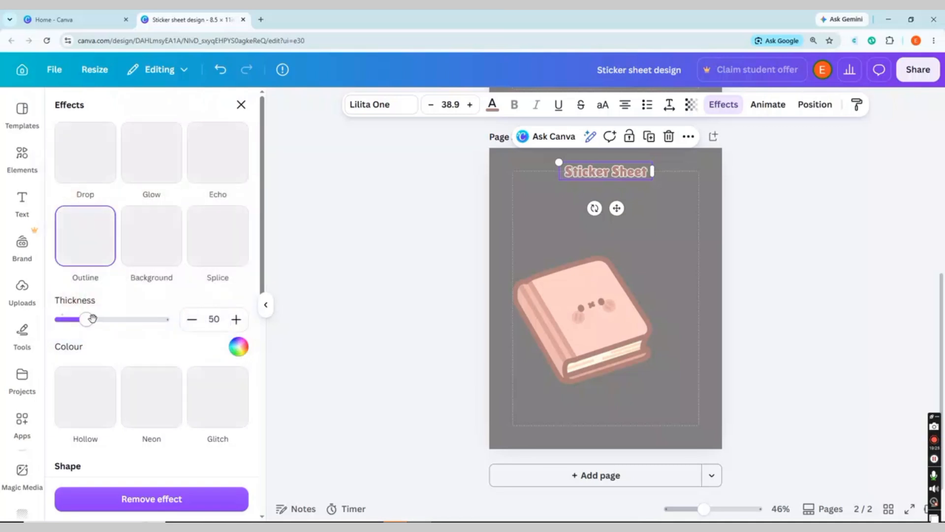
Give the pink book a thicker white outline shadow, then shrink it and place it at the left margin below the title
{"action": "left_click", "coordinate": [523, 331]}
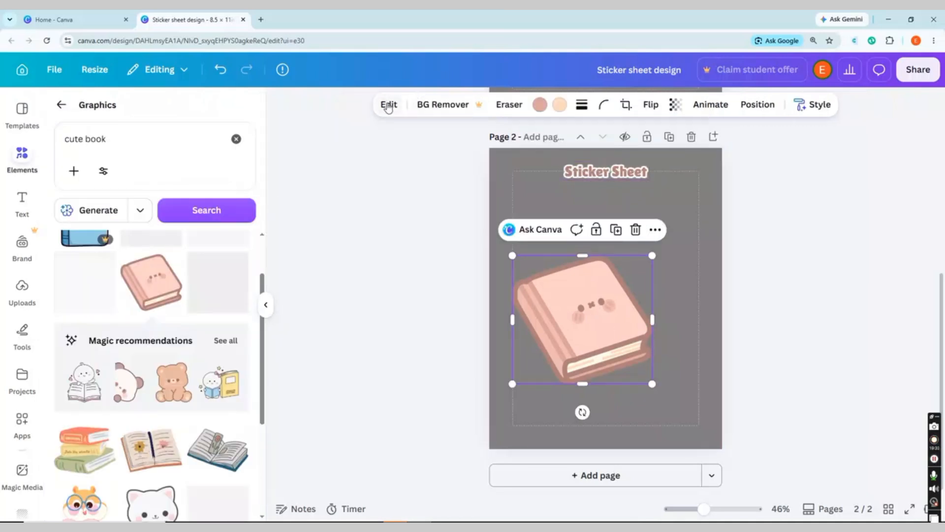
{"action": "left_click", "coordinate": [389, 104]}
{"action": "scroll", "coordinate": [245, 432], "scroll_direction": "down", "scroll_amount": 5}
{"action": "left_click", "coordinate": [239, 431]}
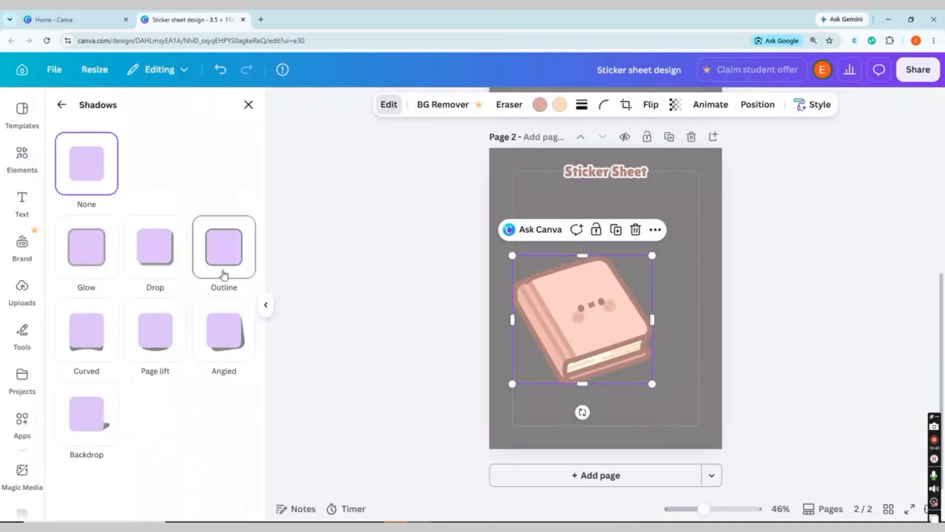
{"action": "left_click", "coordinate": [212, 265]}
{"action": "left_click", "coordinate": [239, 515]}
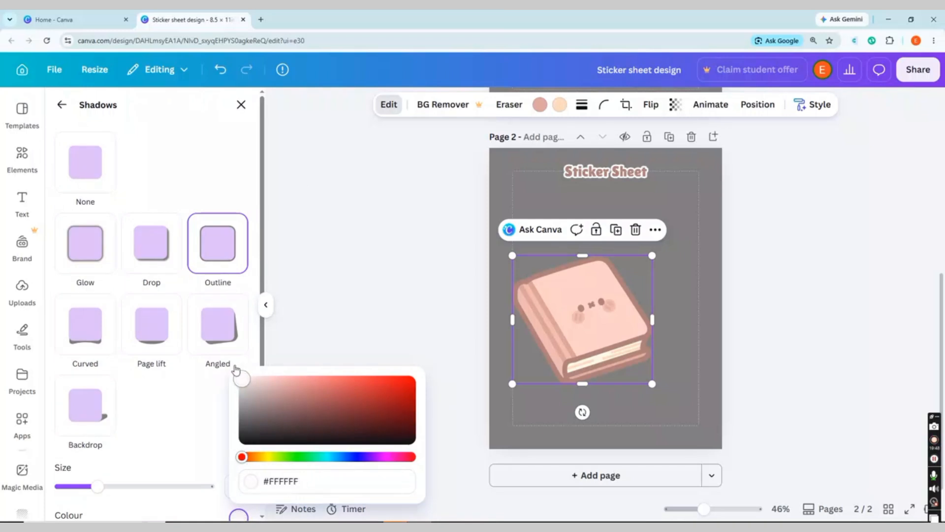
{"action": "left_click_drag", "start_coordinate": [98, 486], "coordinate": [168, 486]}
{"action": "left_click_drag", "start_coordinate": [652, 256], "coordinate": [575, 321]}
{"action": "left_click_drag", "start_coordinate": [533, 343], "coordinate": [536, 225]}
Add the graphic of three stacked books, reduce its size and move it to the right of the pink book
{"action": "left_click", "coordinate": [32, 159]}
{"action": "scroll", "coordinate": [95, 313], "scroll_direction": "down", "scroll_amount": 5}
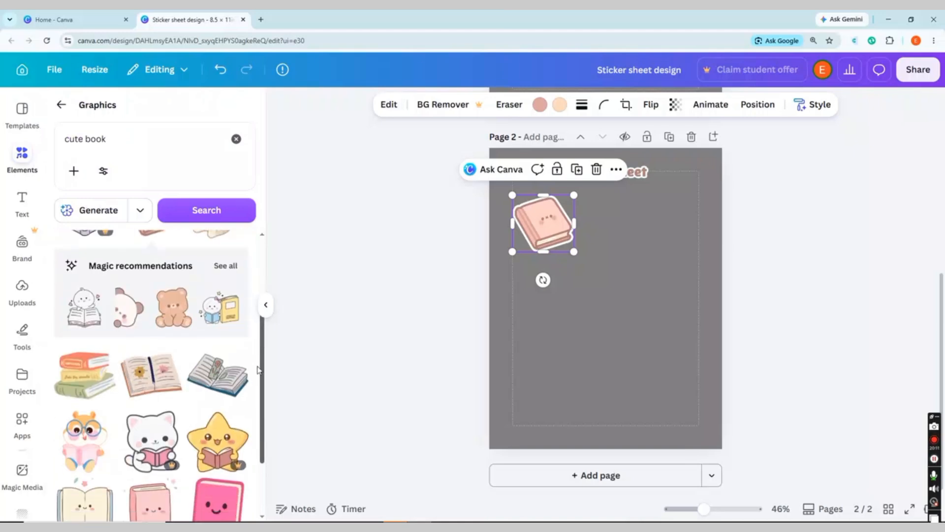
{"action": "left_click", "coordinate": [95, 314]}
{"action": "left_click_drag", "start_coordinate": [699, 227], "coordinate": [601, 302]}
{"action": "left_click_drag", "start_coordinate": [557, 337], "coordinate": [637, 240]}
Give the stacked books a white outline shadow of size 100, then shrink them and set them beside the pink book
{"action": "left_click", "coordinate": [379, 104]}
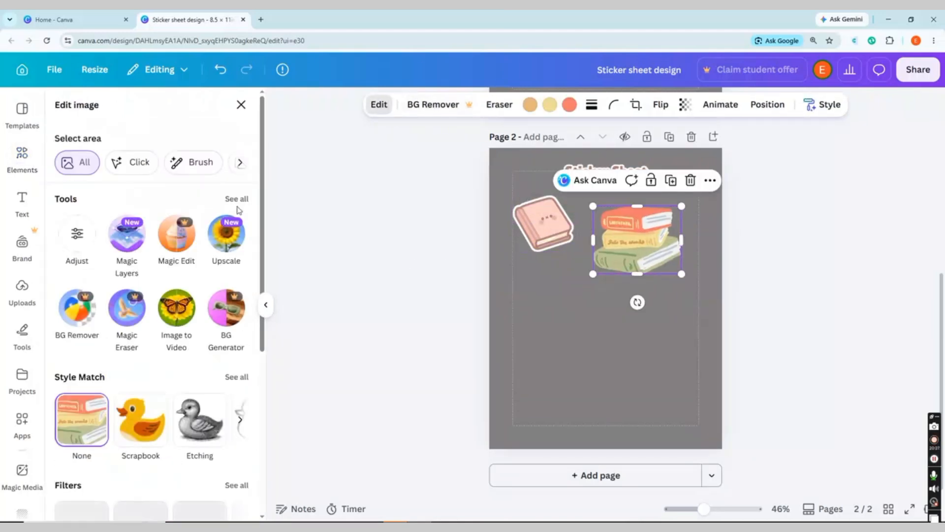
{"action": "scroll", "coordinate": [148, 344], "scroll_direction": "down", "scroll_amount": 5}
{"action": "left_click", "coordinate": [236, 468]}
{"action": "left_click", "coordinate": [223, 245]}
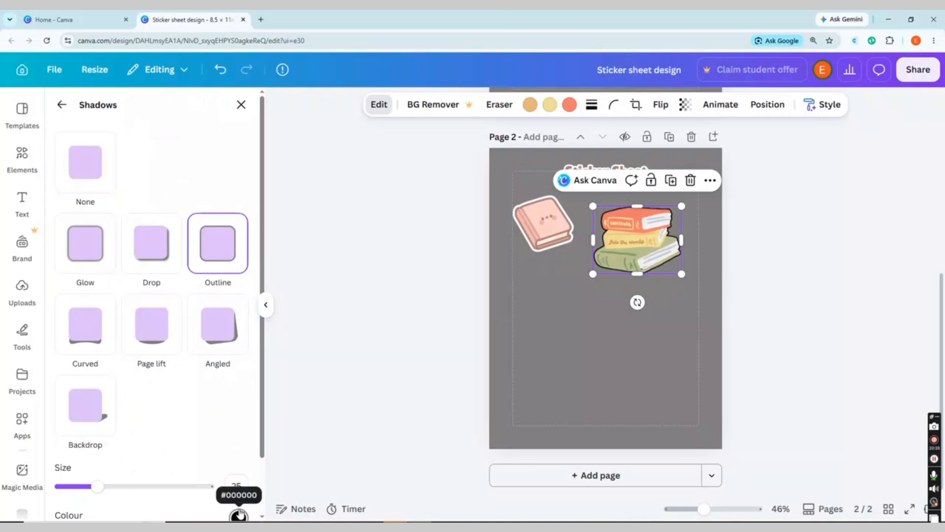
{"action": "left_click", "coordinate": [239, 515]}
{"action": "left_click_drag", "start_coordinate": [99, 487], "coordinate": [166, 488]}
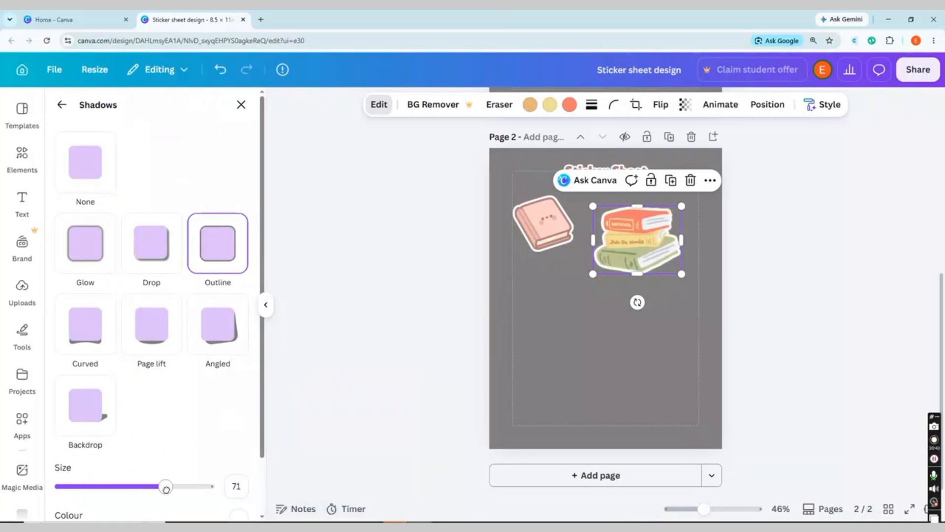
{"action": "left_click_drag", "start_coordinate": [682, 206], "coordinate": [605, 218]}
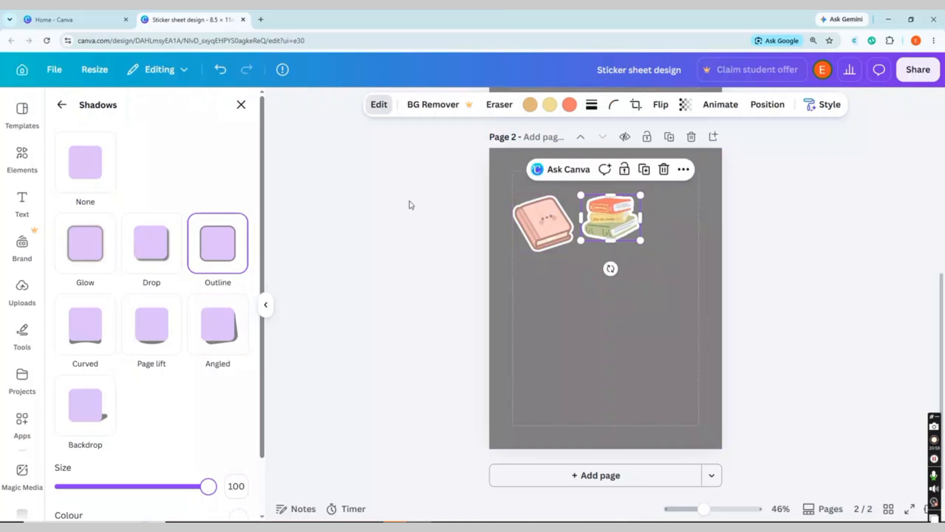
Add the graphic of a brown book with an open album to page 2 and reduce its size
{"action": "left_click", "coordinate": [28, 168]}
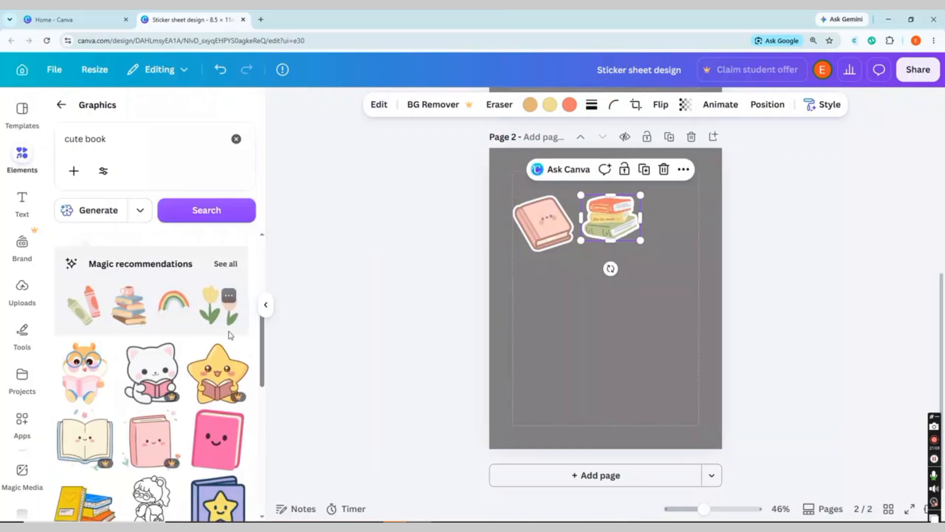
{"action": "scroll", "coordinate": [230, 335], "scroll_direction": "down", "scroll_amount": 3}
{"action": "left_click", "coordinate": [217, 424]}
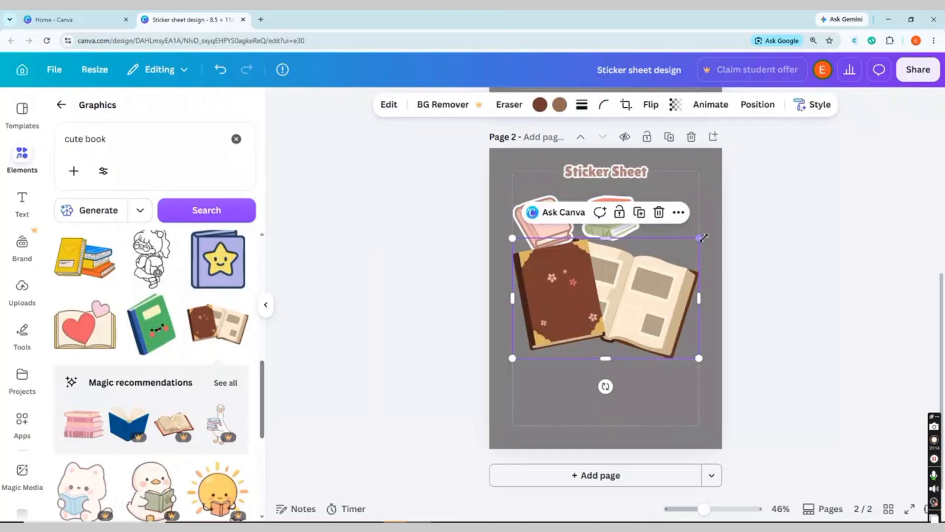
{"action": "left_click_drag", "start_coordinate": [699, 235], "coordinate": [641, 275]}
Give the brown book and album graphic a white outline shadow of size 100
{"action": "left_click", "coordinate": [389, 104]}
{"action": "scroll", "coordinate": [246, 394], "scroll_direction": "down", "scroll_amount": 5}
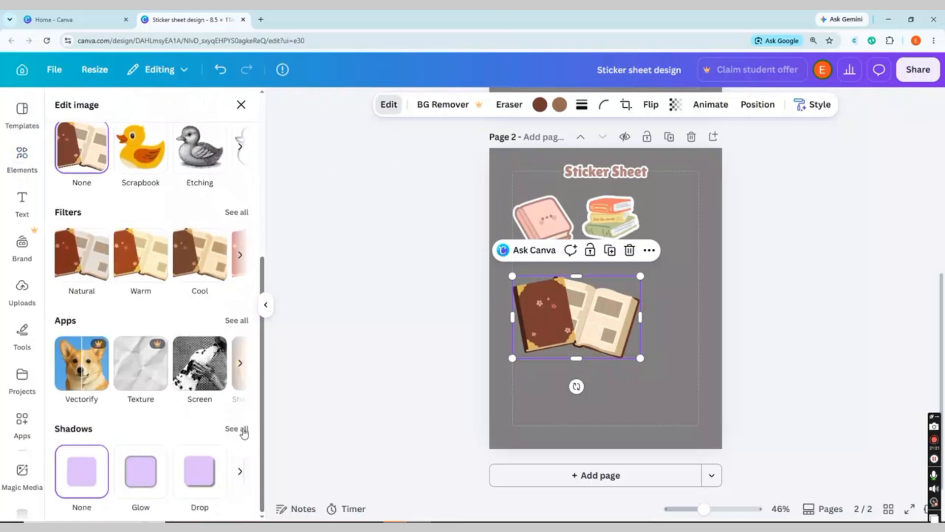
{"action": "left_click", "coordinate": [238, 429]}
{"action": "left_click", "coordinate": [220, 261]}
{"action": "left_click", "coordinate": [239, 515]}
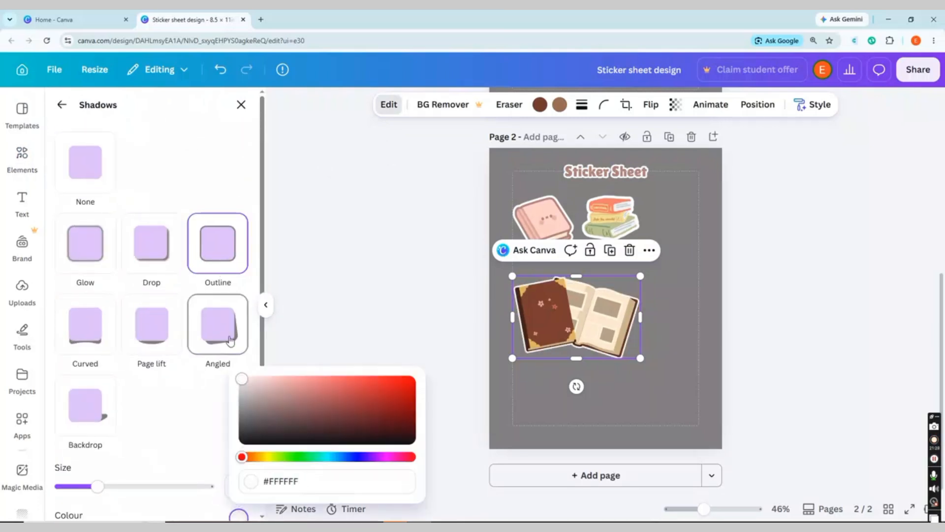
{"action": "left_click_drag", "start_coordinate": [97, 486], "coordinate": [215, 489]}
Shrink the brown book graphic and arrange it with the stacked books to complete the first row of three
{"action": "left_click_drag", "start_coordinate": [576, 317], "coordinate": [677, 221]}
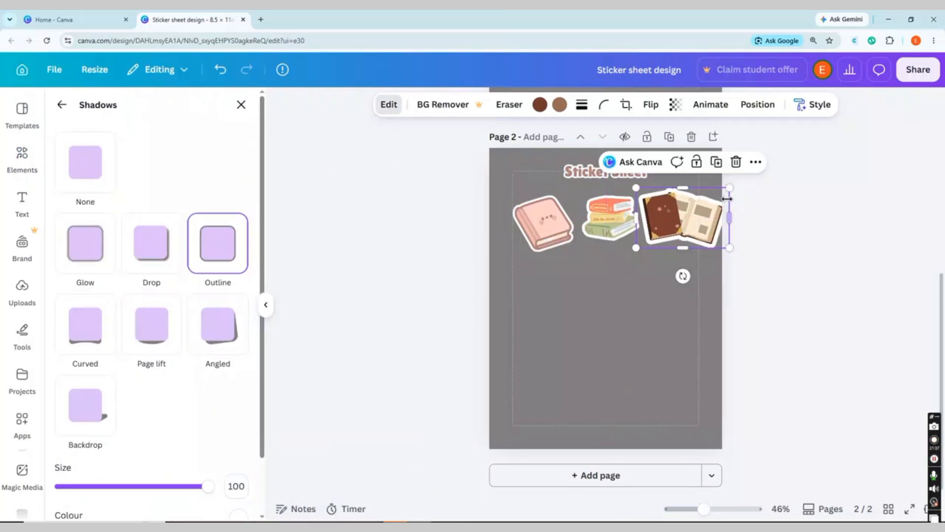
{"action": "left_click", "coordinate": [612, 218]}
{"action": "left_click", "coordinate": [671, 220]}
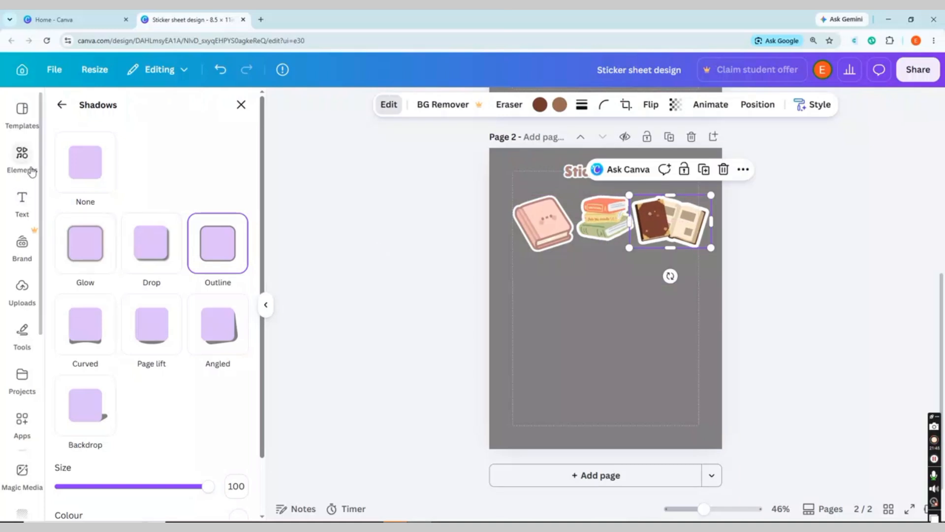
Add the graphic of a girl lying down reading from the cute book results to page 2 and reduce its size
{"action": "left_click", "coordinate": [22, 153]}
{"action": "scroll", "coordinate": [261, 442], "scroll_direction": "down", "scroll_amount": 5}
{"action": "scroll", "coordinate": [261, 442], "scroll_direction": "down", "scroll_amount": 6}
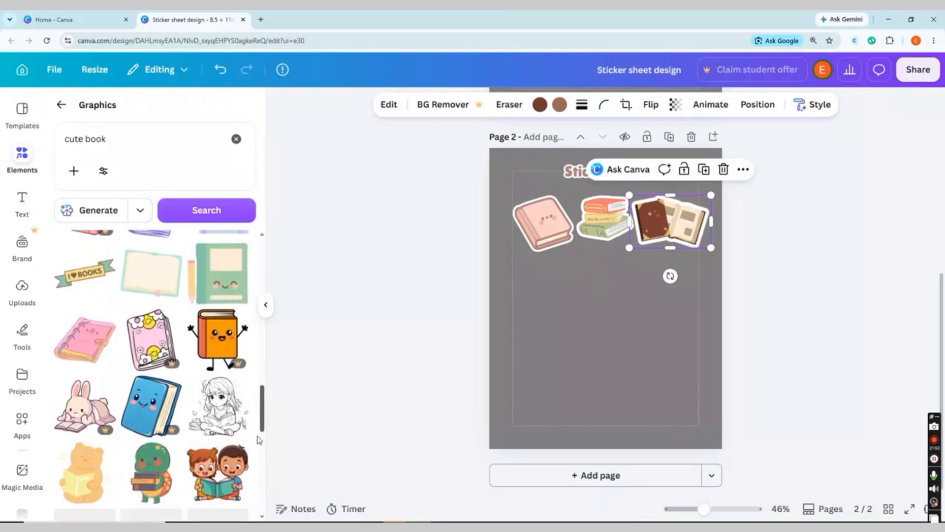
{"action": "left_click", "coordinate": [155, 384]}
{"action": "left_click_drag", "start_coordinate": [699, 227], "coordinate": [652, 263]}
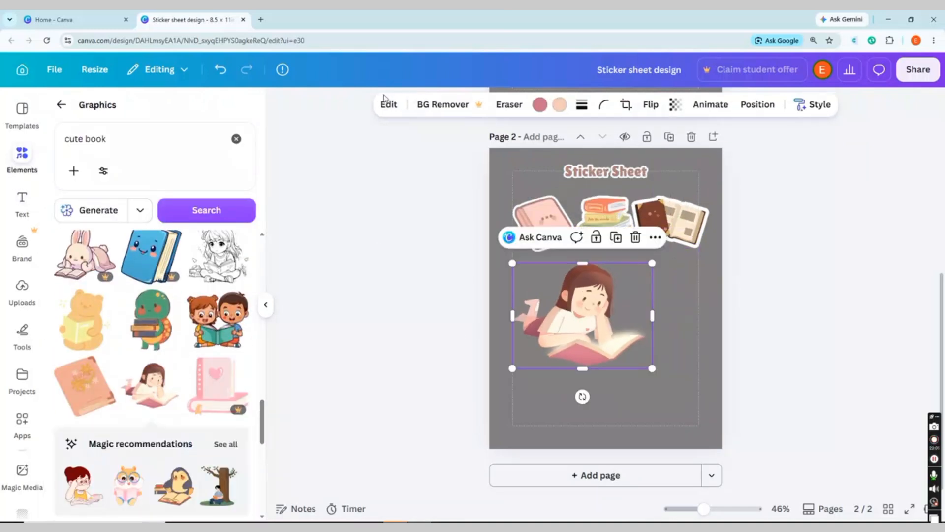
Give the reading girl graphic a white outline shadow of size 100
{"action": "left_click", "coordinate": [389, 104]}
{"action": "scroll", "coordinate": [231, 394], "scroll_direction": "down", "scroll_amount": 5}
{"action": "left_click", "coordinate": [237, 496]}
{"action": "left_click", "coordinate": [217, 242]}
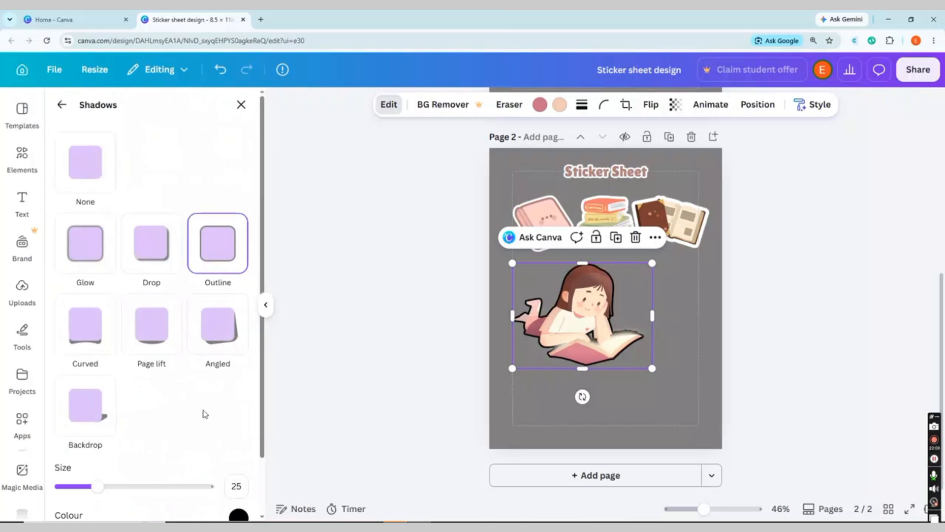
{"action": "left_click", "coordinate": [239, 515]}
{"action": "left_click_drag", "start_coordinate": [98, 486], "coordinate": [287, 456]}
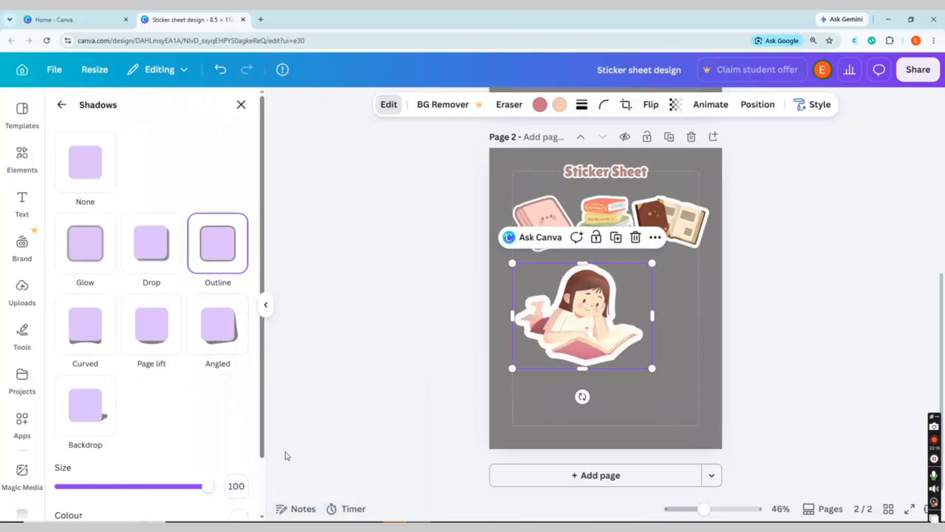
Shrink the reading girl further and place her below the pink book to start the second row
{"action": "left_click_drag", "start_coordinate": [653, 263], "coordinate": [598, 304]}
{"action": "left_click_drag", "start_coordinate": [556, 338], "coordinate": [544, 300]}
{"action": "left_click_drag", "start_coordinate": [586, 266], "coordinate": [576, 274]}
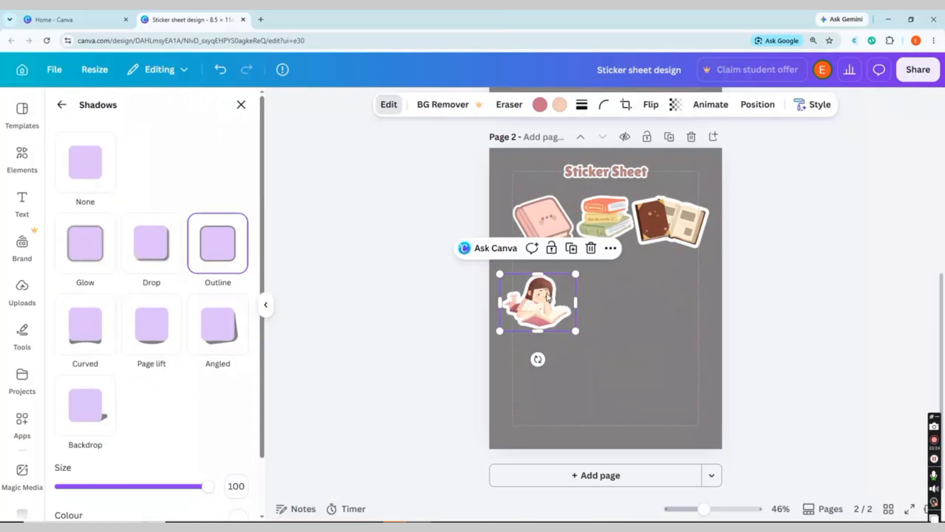
{"action": "left_click_drag", "start_coordinate": [539, 303], "coordinate": [539, 292]}
Add the recommended graphic of stacked books with a pink cup, shrink it and place it beside the reading girl
{"action": "left_click", "coordinate": [22, 156]}
{"action": "left_click", "coordinate": [226, 444]}
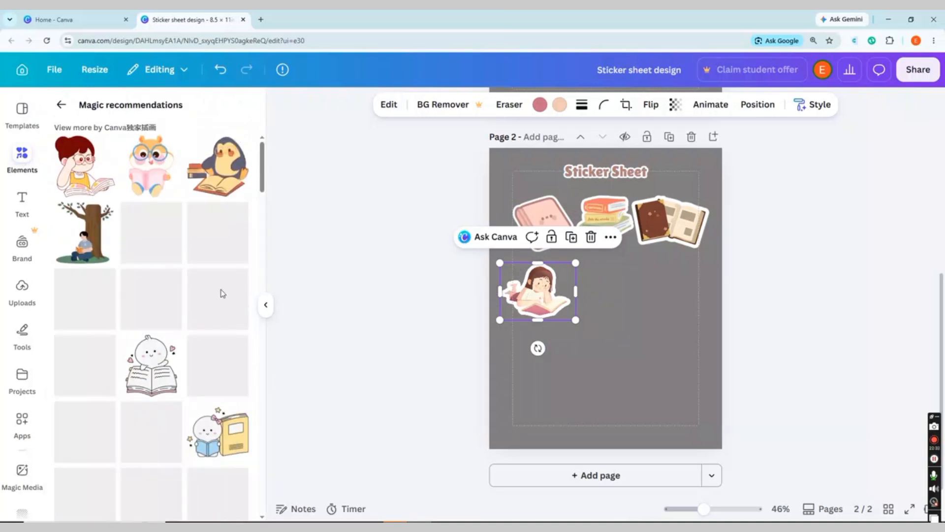
{"action": "scroll", "coordinate": [265, 227], "scroll_direction": "down", "scroll_amount": 4}
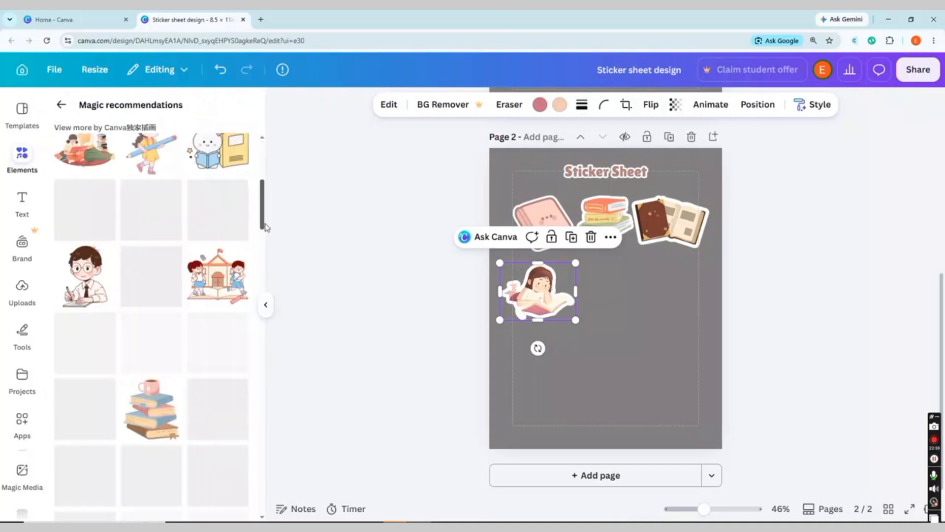
{"action": "left_click", "coordinate": [152, 392]}
{"action": "left_click_drag", "start_coordinate": [696, 401], "coordinate": [603, 350]}
{"action": "left_click_drag", "start_coordinate": [581, 325], "coordinate": [597, 304]}
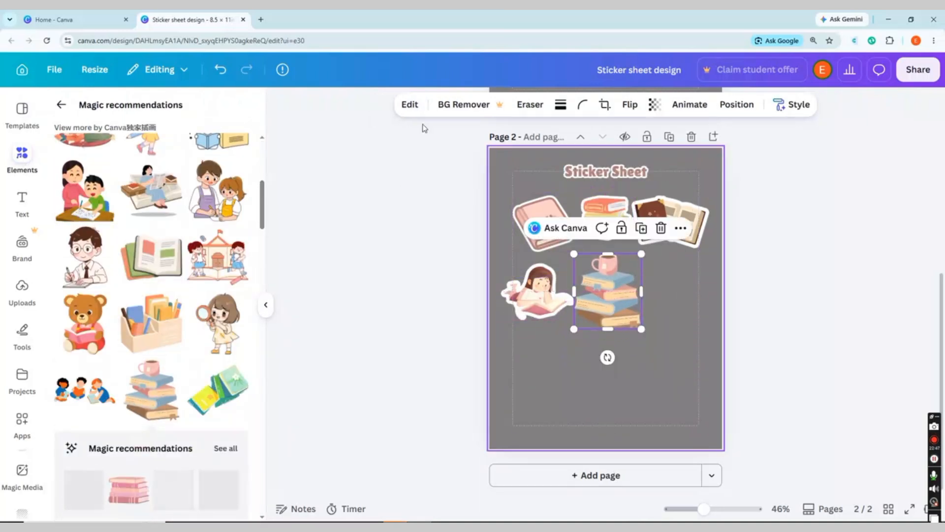
Give the stacked books with the cup a white outline shadow of size 100 and shrink them slightly
{"action": "left_click", "coordinate": [410, 104]}
{"action": "scroll", "coordinate": [236, 345], "scroll_direction": "down", "scroll_amount": 5}
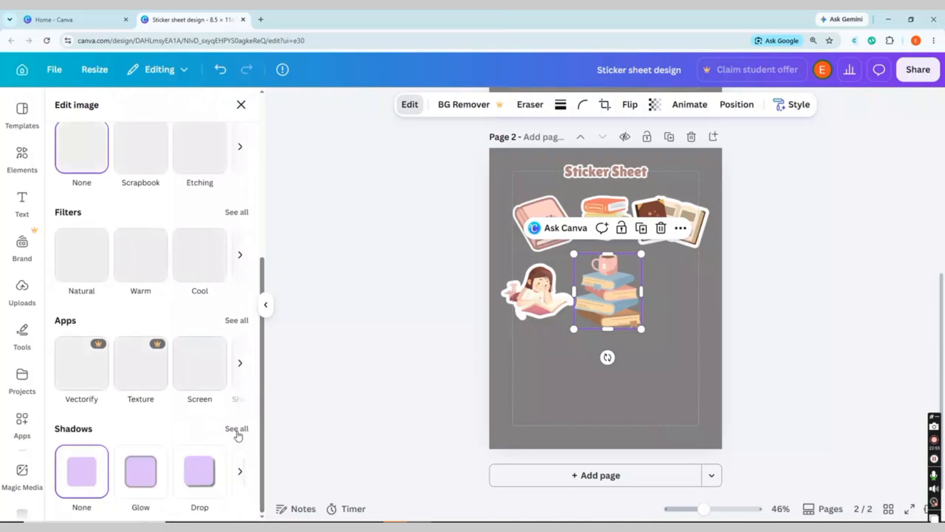
{"action": "left_click", "coordinate": [236, 429]}
{"action": "left_click", "coordinate": [234, 261]}
{"action": "left_click", "coordinate": [238, 515]}
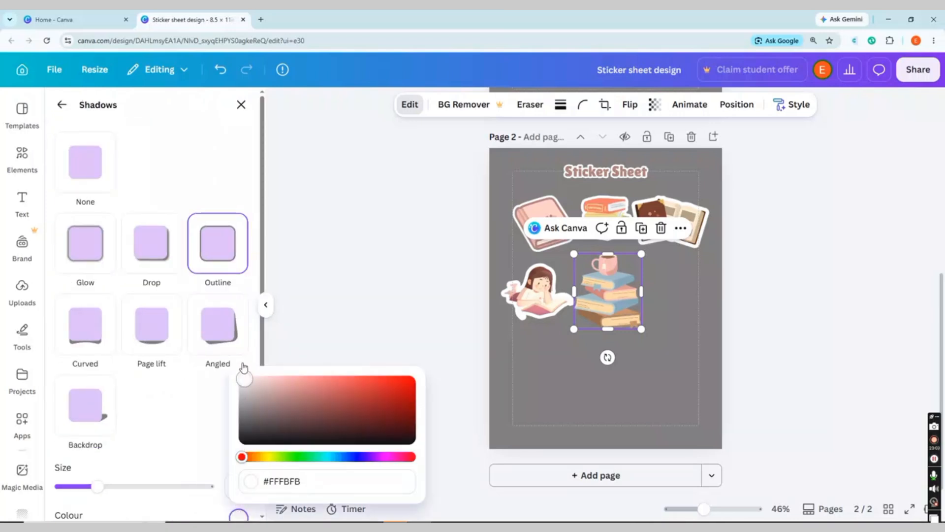
{"action": "left_click_drag", "start_coordinate": [98, 487], "coordinate": [219, 487]}
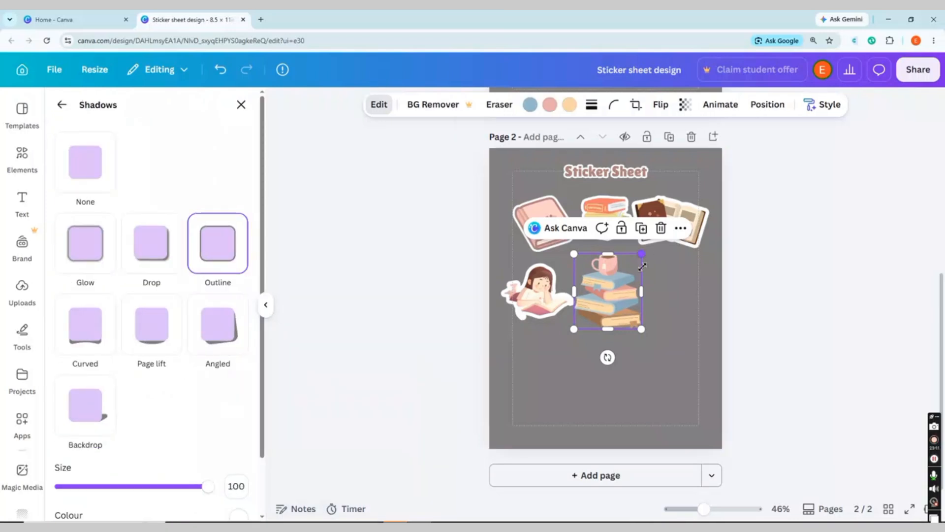
{"action": "left_click_drag", "start_coordinate": [642, 266], "coordinate": [618, 289]}
Add the recommended graphic of an orange pencil holder to page 2 and reduce its size
{"action": "left_click", "coordinate": [21, 168]}
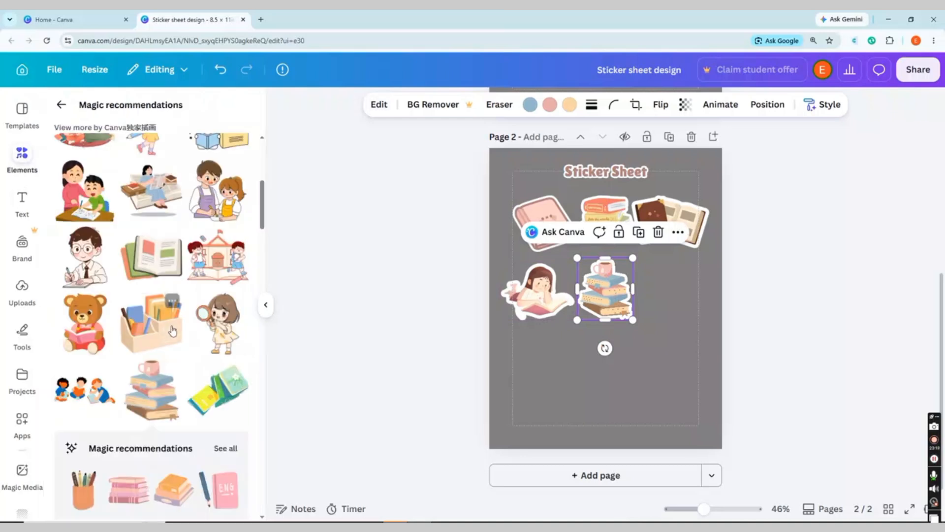
{"action": "left_click", "coordinate": [226, 449]}
{"action": "left_click", "coordinate": [86, 179]}
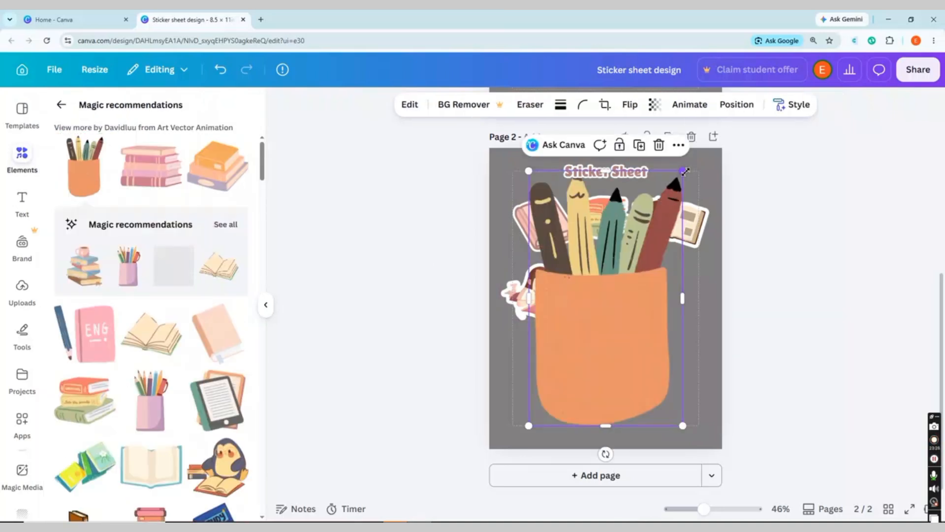
{"action": "left_click_drag", "start_coordinate": [683, 170], "coordinate": [586, 331]}
Give the pencil holder a white outline shadow of size 100, then shrink it and place it at the end of the second row
{"action": "left_click", "coordinate": [426, 107]}
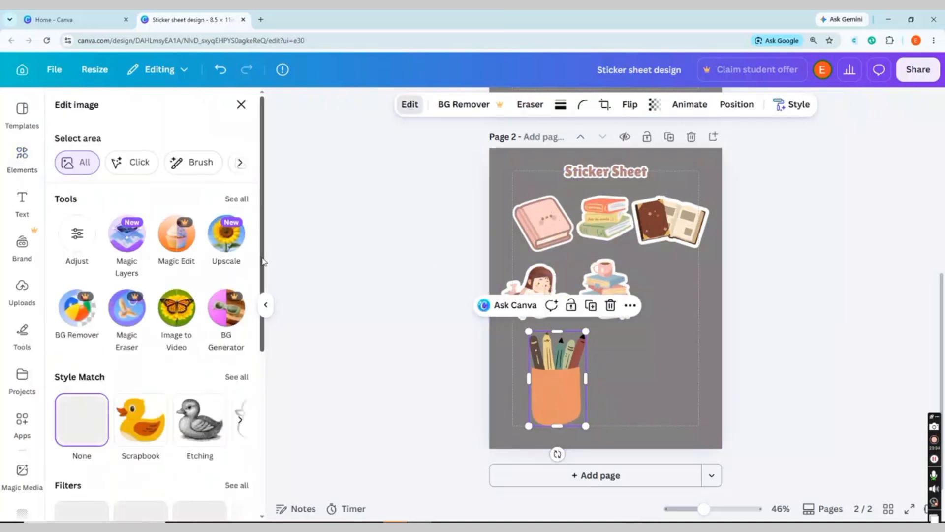
{"action": "scroll", "coordinate": [232, 433], "scroll_direction": "down", "scroll_amount": 4}
{"action": "left_click", "coordinate": [234, 429]}
{"action": "left_click", "coordinate": [229, 254]}
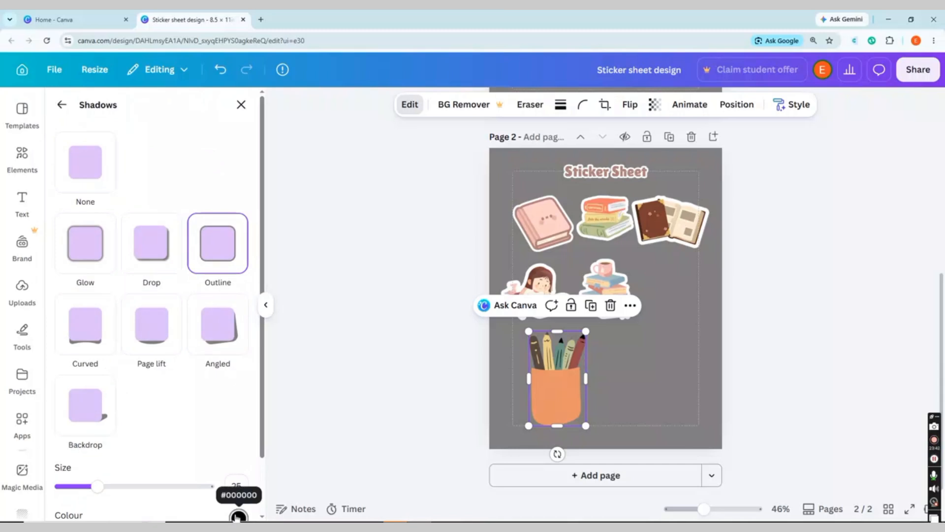
{"action": "left_click", "coordinate": [237, 516]}
{"action": "left_click_drag", "start_coordinate": [99, 487], "coordinate": [213, 501]}
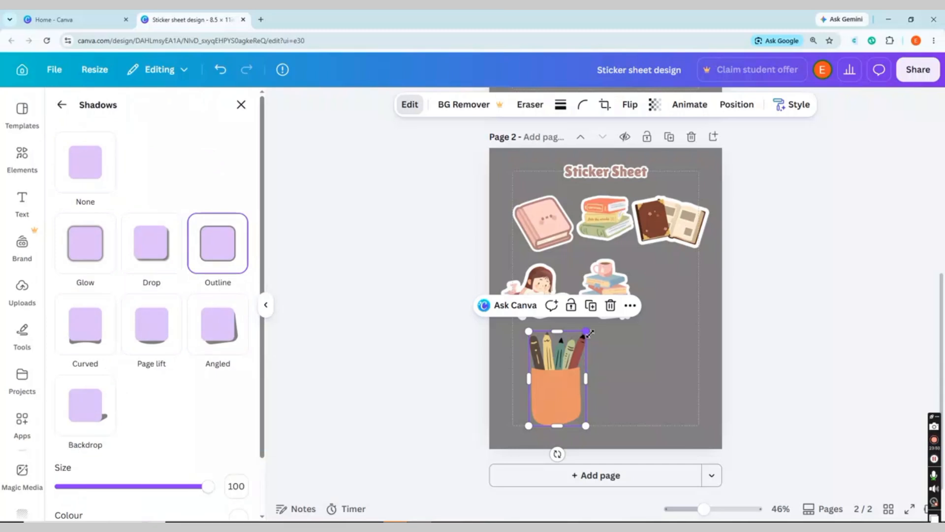
{"action": "left_click_drag", "start_coordinate": [589, 333], "coordinate": [570, 358]}
{"action": "left_click_drag", "start_coordinate": [559, 391], "coordinate": [676, 295]}
Add the graphic of upright brown and orange books on a wooden shelf to page 2
{"action": "left_click", "coordinate": [27, 158]}
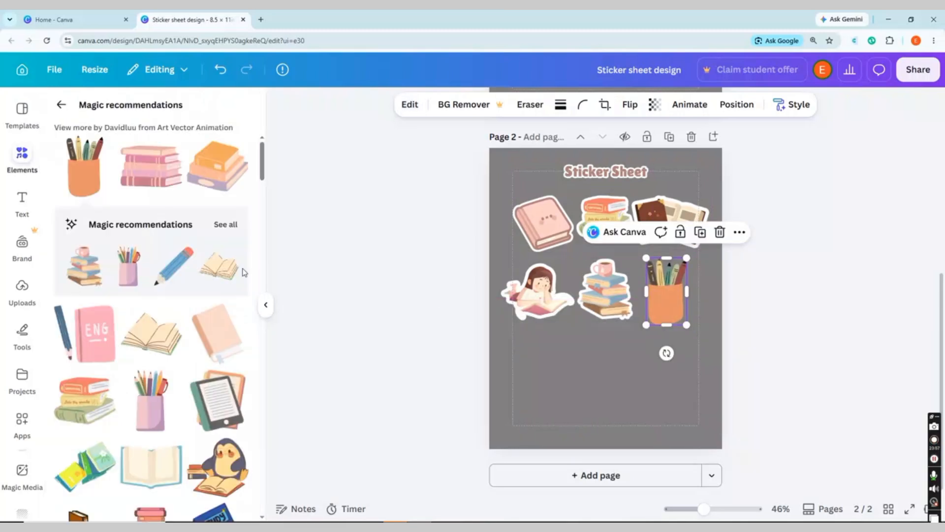
{"action": "scroll", "coordinate": [264, 189], "scroll_direction": "down", "scroll_amount": 7}
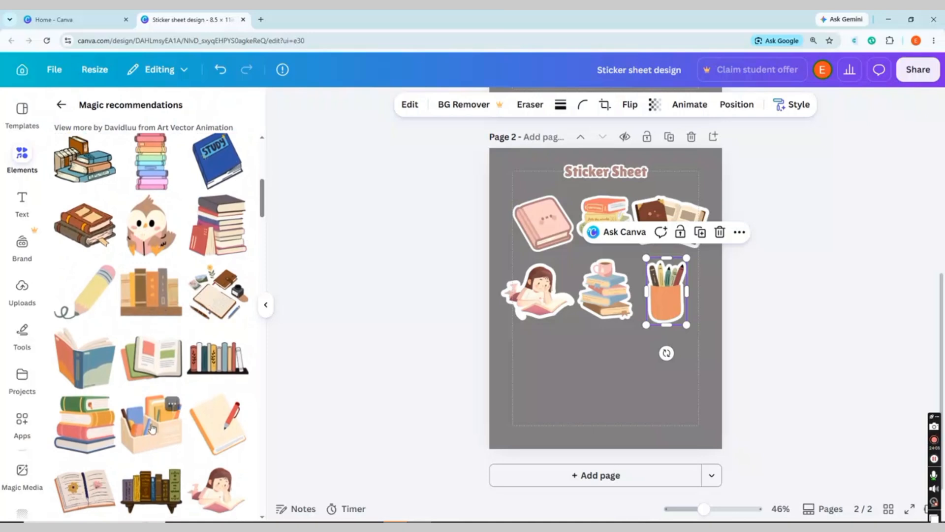
{"action": "left_click", "coordinate": [149, 302]}
Give the bookshelf graphic a white outline shadow of size 85
{"action": "left_click", "coordinate": [399, 104]}
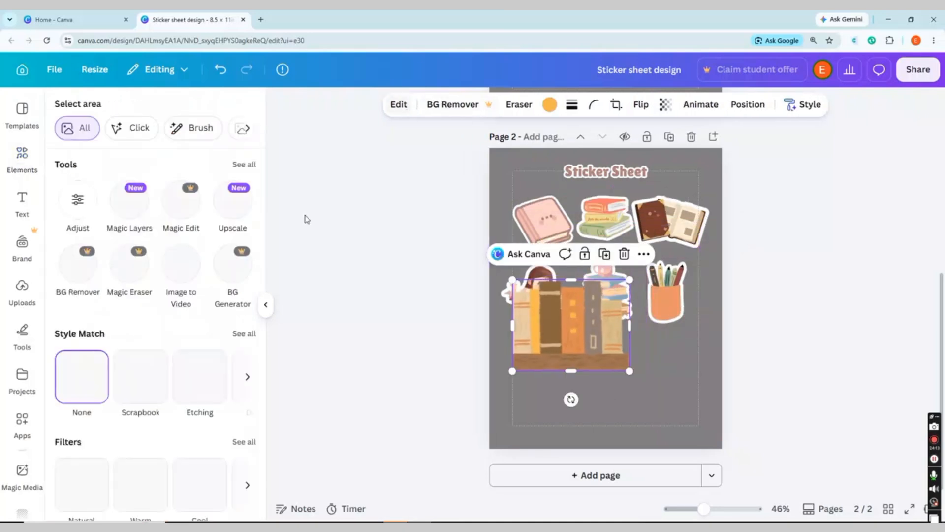
{"action": "scroll", "coordinate": [254, 366], "scroll_direction": "down", "scroll_amount": 3}
{"action": "scroll", "coordinate": [255, 367], "scroll_direction": "down", "scroll_amount": 3}
{"action": "left_click", "coordinate": [236, 428]}
{"action": "left_click", "coordinate": [225, 277]}
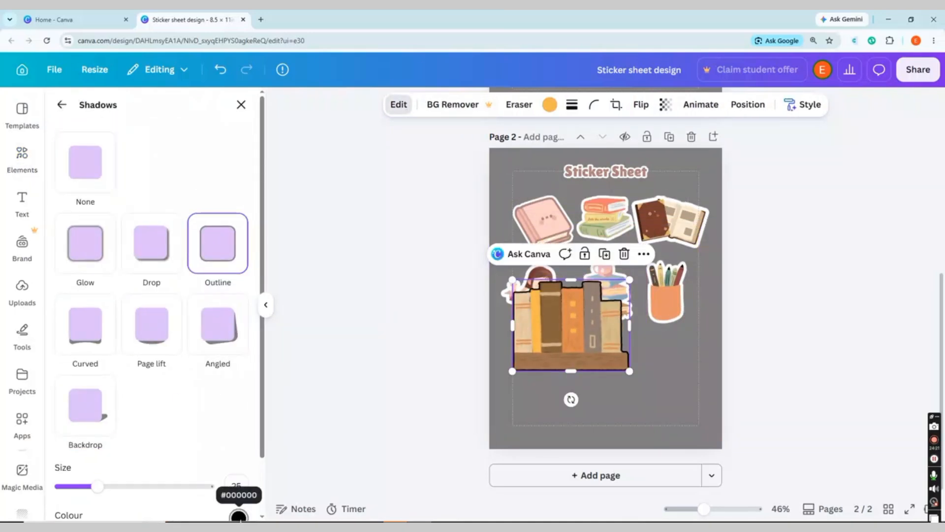
{"action": "left_click", "coordinate": [239, 516]}
{"action": "left_click_drag", "start_coordinate": [97, 487], "coordinate": [165, 485]}
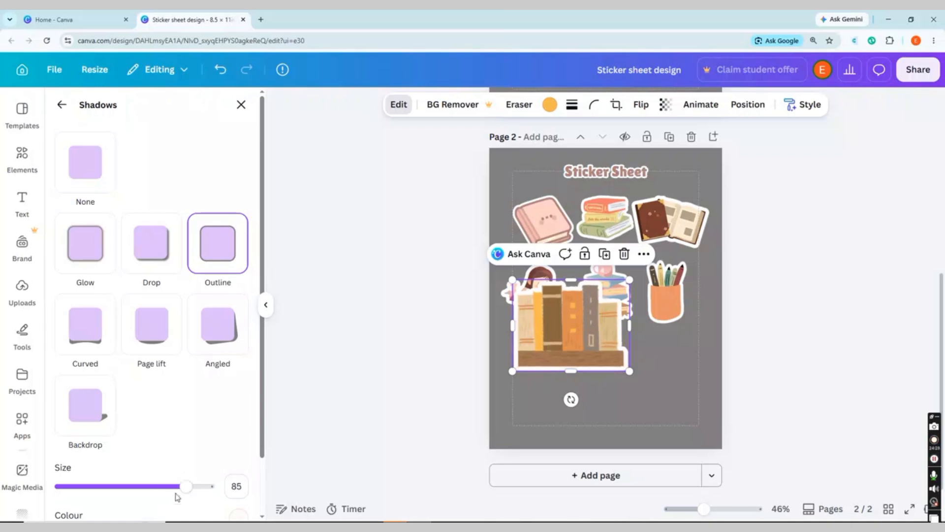
Shrink the bookshelf graphic and place it below the reading girl to start the third row
{"action": "left_click_drag", "start_coordinate": [630, 280], "coordinate": [603, 300]}
{"action": "left_click_drag", "start_coordinate": [561, 338], "coordinate": [550, 369]}
{"action": "left_click_drag", "start_coordinate": [592, 332], "coordinate": [570, 350]}
{"action": "left_click_drag", "start_coordinate": [541, 388], "coordinate": [544, 375]}
Add the graphic of a hamster with blue glasses reading a pink book to page 2 and reduce its size
{"action": "left_click", "coordinate": [21, 156]}
{"action": "scroll", "coordinate": [262, 222], "scroll_direction": "down", "scroll_amount": 5}
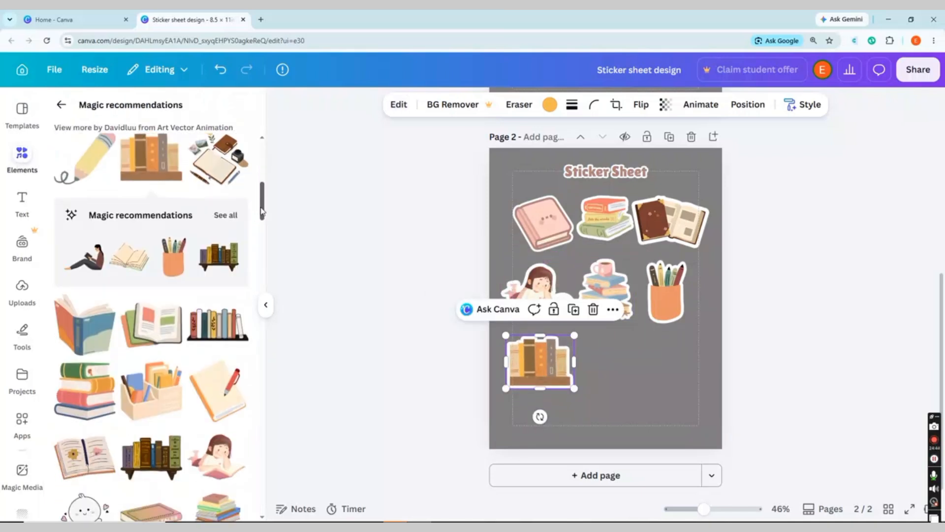
{"action": "left_click_drag", "start_coordinate": [263, 222], "coordinate": [265, 252]}
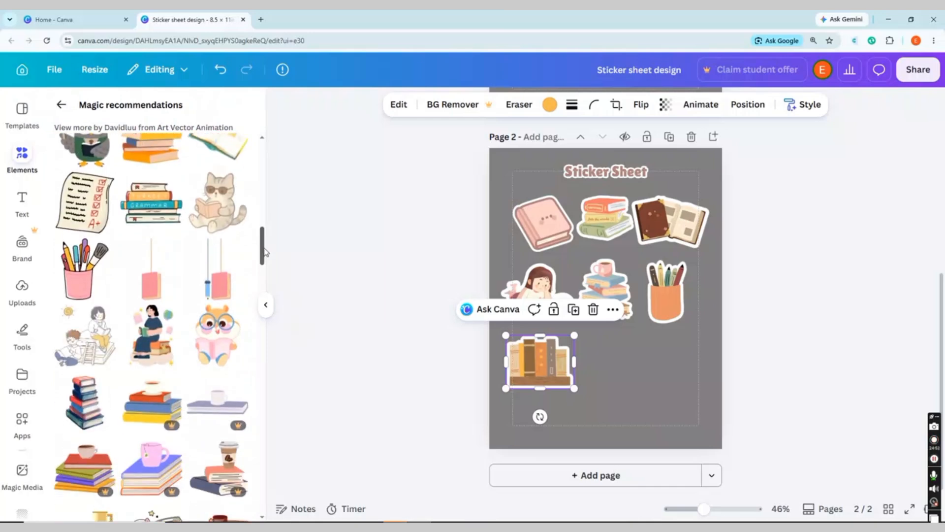
{"action": "left_click", "coordinate": [213, 348]}
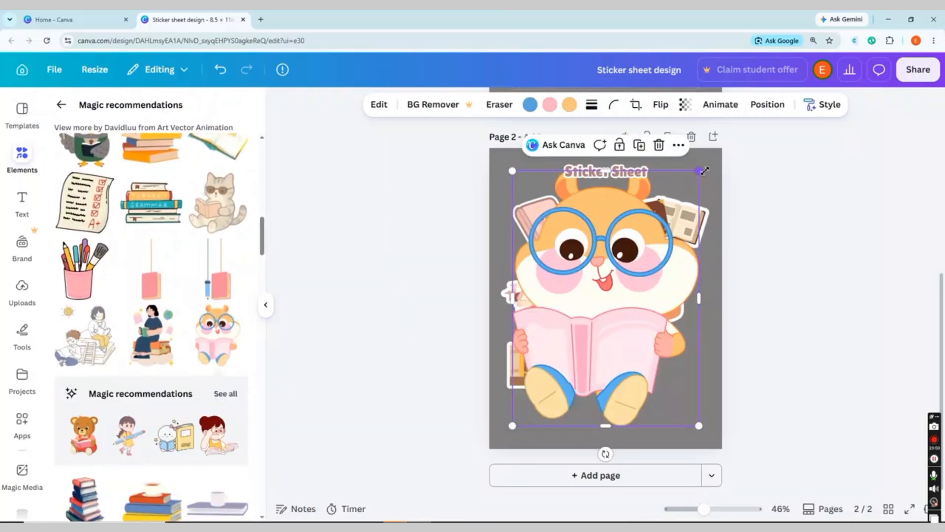
{"action": "left_click_drag", "start_coordinate": [705, 171], "coordinate": [611, 291]}
Give the hamster a white (#FFFFFF) outline shadow of size 100, then shrink it and set it beside the bookshelf
{"action": "left_click", "coordinate": [380, 104]}
{"action": "scroll", "coordinate": [241, 320], "scroll_direction": "down", "scroll_amount": 5}
{"action": "left_click", "coordinate": [240, 432]}
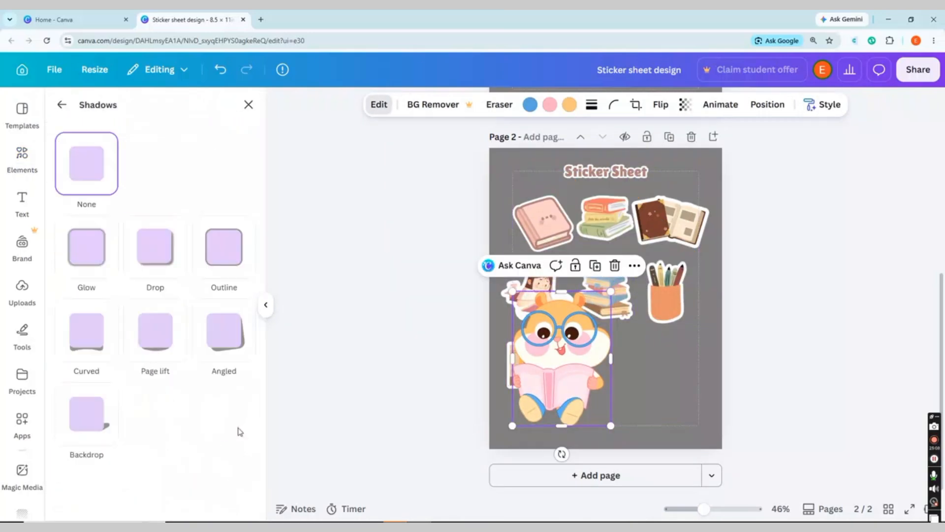
{"action": "left_click", "coordinate": [224, 246]}
{"action": "left_click", "coordinate": [239, 515]}
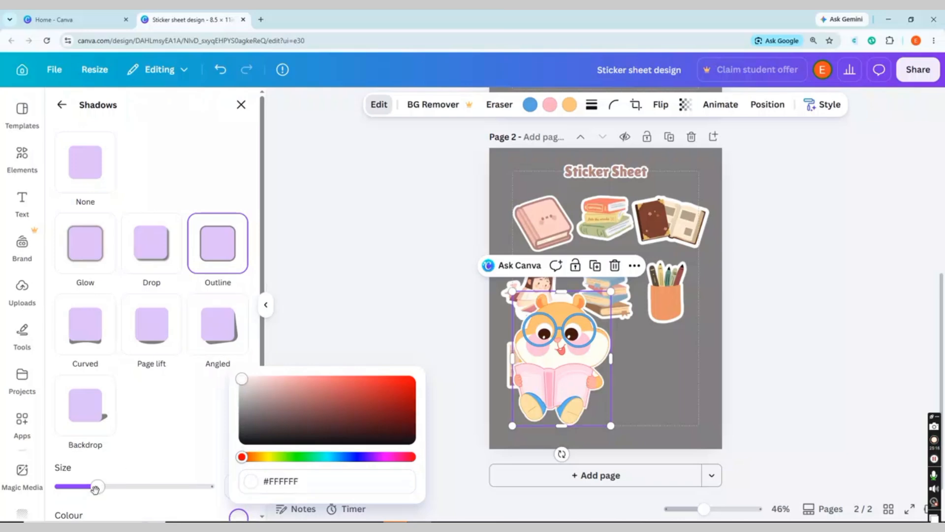
{"action": "left_click_drag", "start_coordinate": [95, 487], "coordinate": [216, 488]}
{"action": "left_click_drag", "start_coordinate": [611, 291], "coordinate": [569, 348]}
{"action": "left_click_drag", "start_coordinate": [544, 384], "coordinate": [615, 366]}
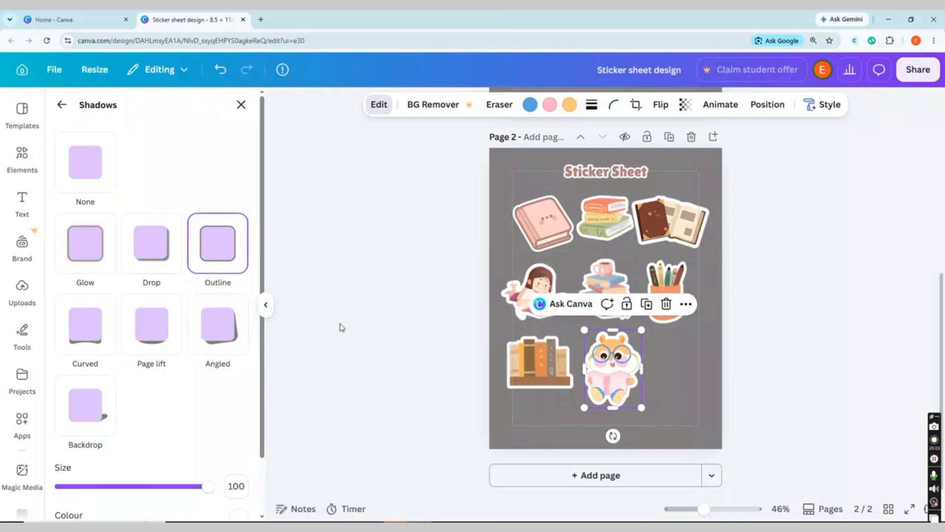
Add the graphic of a red-haired girl with glasses reading from the hamster's recommended graphics to page 2
{"action": "scroll", "coordinate": [117, 151], "scroll_direction": "down", "scroll_amount": 2}
{"action": "left_click", "coordinate": [22, 157]}
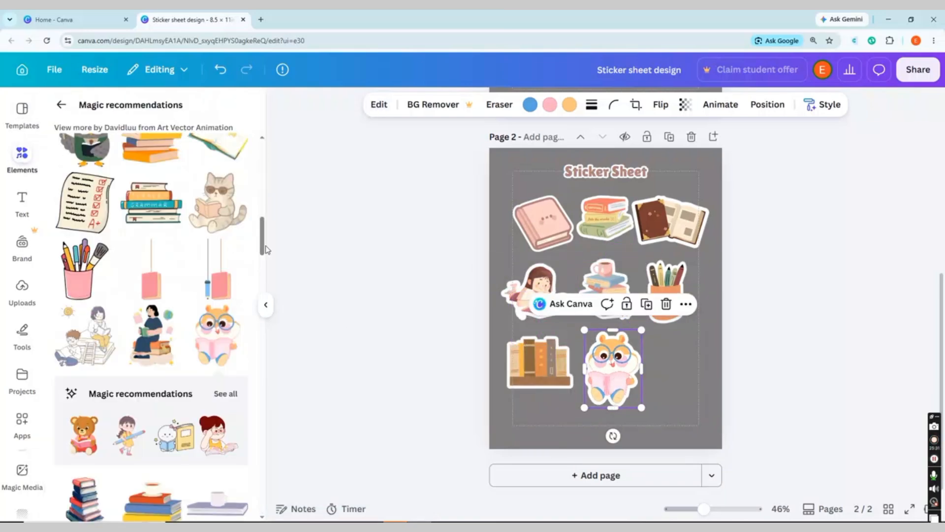
{"action": "left_click_drag", "start_coordinate": [265, 246], "coordinate": [254, 266]}
{"action": "left_click", "coordinate": [226, 171]}
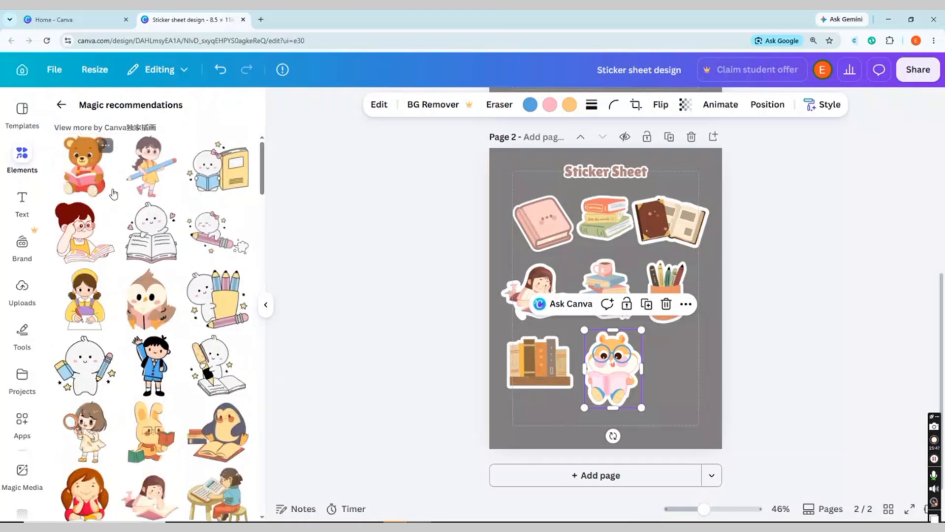
{"action": "left_click", "coordinate": [101, 217]}
Give the red-haired girl graphic a white outline shadow of size 100
{"action": "left_click", "coordinate": [418, 104]}
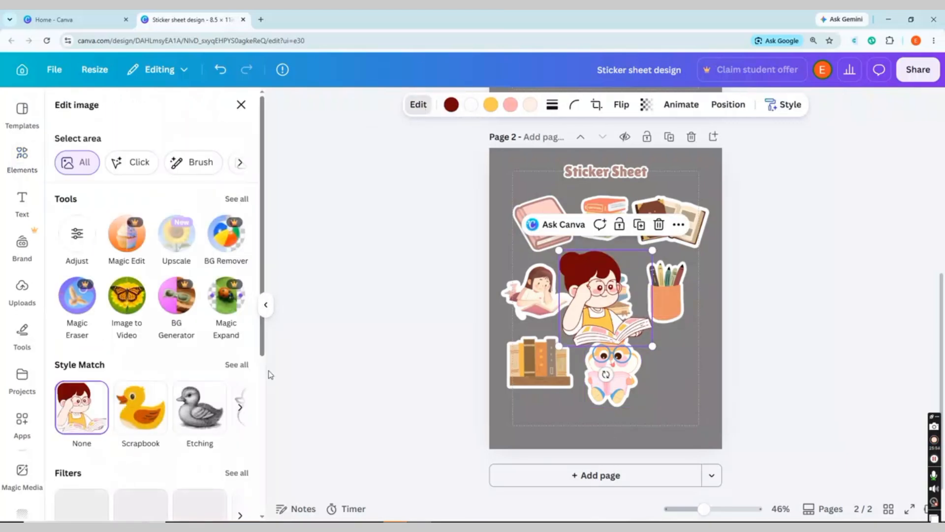
{"action": "left_click", "coordinate": [238, 366]}
{"action": "left_click", "coordinate": [61, 104]}
{"action": "scroll", "coordinate": [235, 428], "scroll_direction": "down", "scroll_amount": 8}
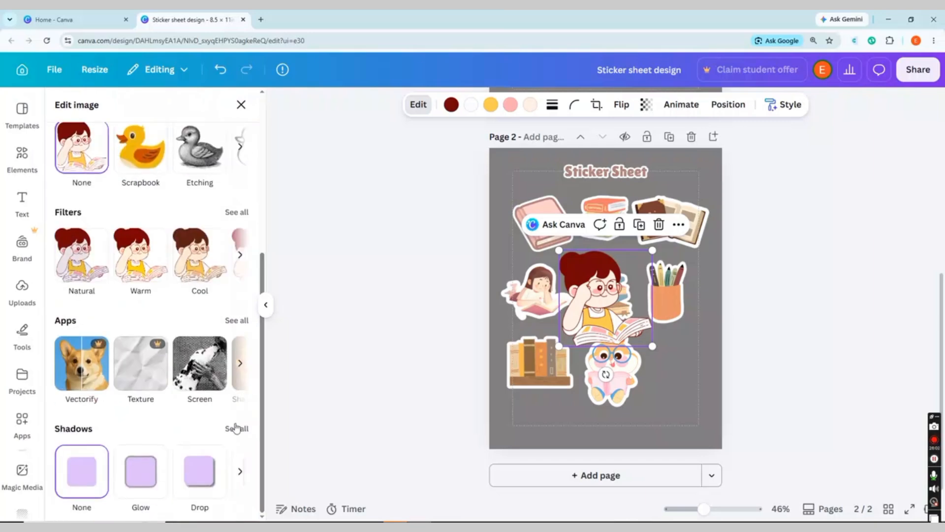
{"action": "left_click", "coordinate": [235, 428]}
{"action": "left_click", "coordinate": [221, 258]}
{"action": "left_click", "coordinate": [238, 515]}
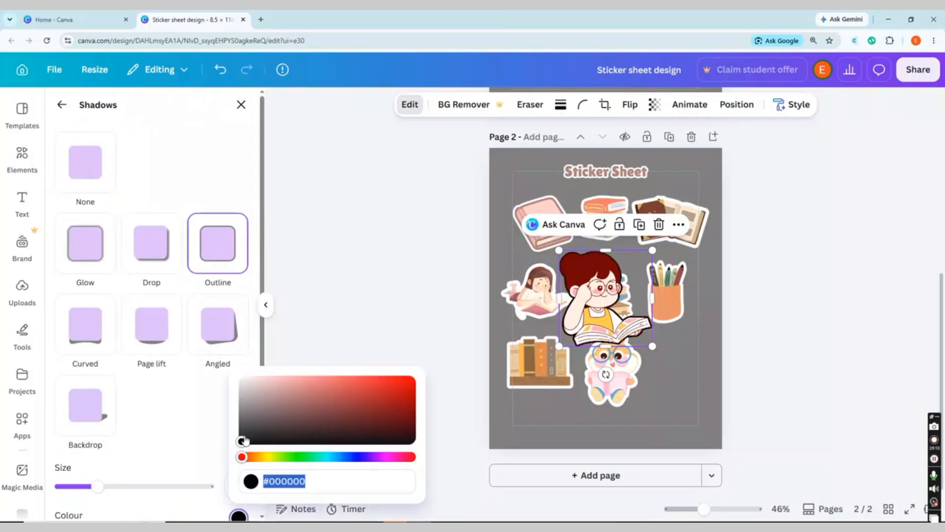
{"action": "left_click_drag", "start_coordinate": [98, 486], "coordinate": [213, 486]}
Shrink the red-haired girl and the hamster and arrange both beside the bookshelf to complete the third row
{"action": "left_click_drag", "start_coordinate": [640, 288], "coordinate": [637, 291]}
{"action": "left_click_drag", "start_coordinate": [592, 315], "coordinate": [683, 367]}
{"action": "left_click", "coordinate": [626, 377]}
{"action": "left_click_drag", "start_coordinate": [641, 331], "coordinate": [633, 341]}
{"action": "left_click_drag", "start_coordinate": [614, 393], "coordinate": [614, 383]}
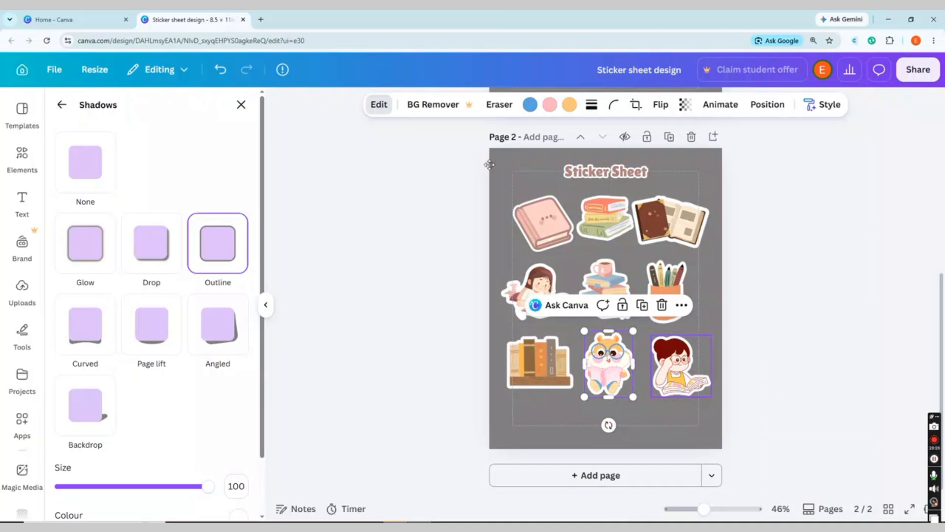
{"action": "left_click_drag", "start_coordinate": [682, 365], "coordinate": [677, 364]}
Select all nine book graphics and move them down together to leave more space below the title
{"action": "left_click", "coordinate": [756, 366]}
{"action": "left_click_drag", "start_coordinate": [504, 195], "coordinate": [704, 399]}
{"action": "left_click_drag", "start_coordinate": [561, 203], "coordinate": [561, 226]}
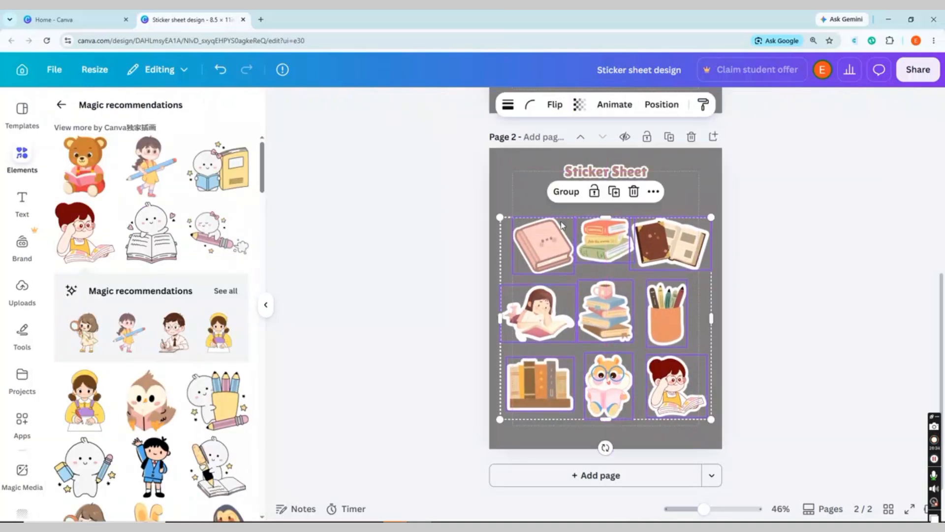
Add the text "Book Lover" to page 2 and place it just below the Sticker Sheet title
{"action": "left_click", "coordinate": [574, 212]}
{"action": "key", "text": "t"}
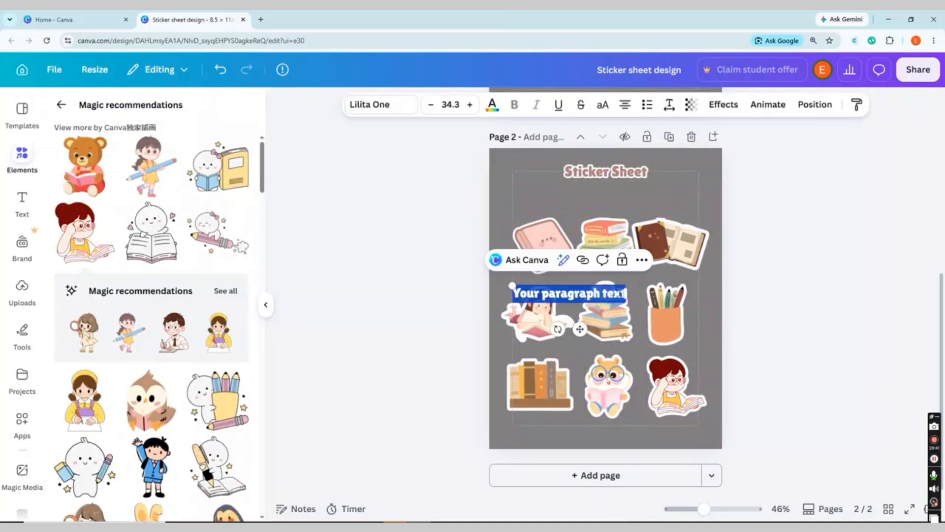
{"action": "left_click_drag", "start_coordinate": [646, 298], "coordinate": [646, 294]}
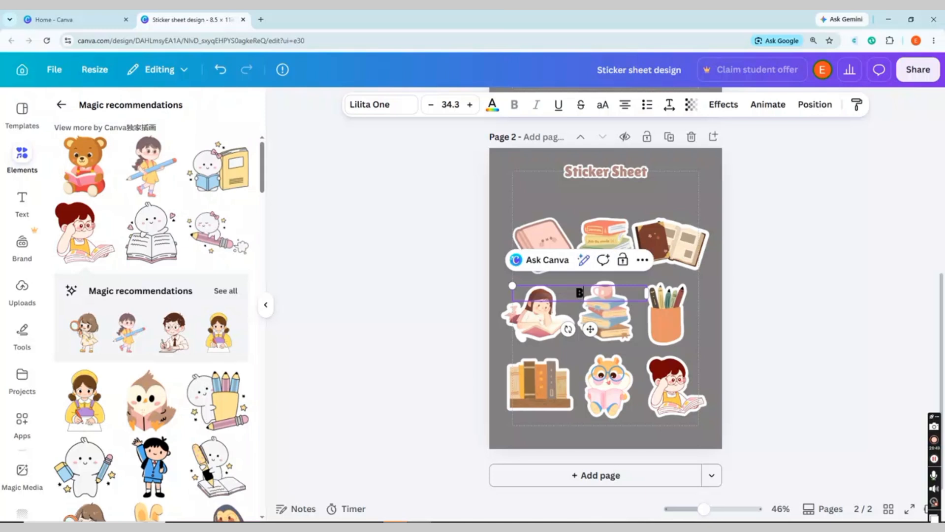
{"action": "left_click_drag", "start_coordinate": [594, 284], "coordinate": [621, 185]}
Set the "Book Lover" text's font to Biski and its colour to the reddish brown from the open book's photo colours
{"action": "left_click", "coordinate": [369, 104]}
{"action": "left_click", "coordinate": [164, 327]}
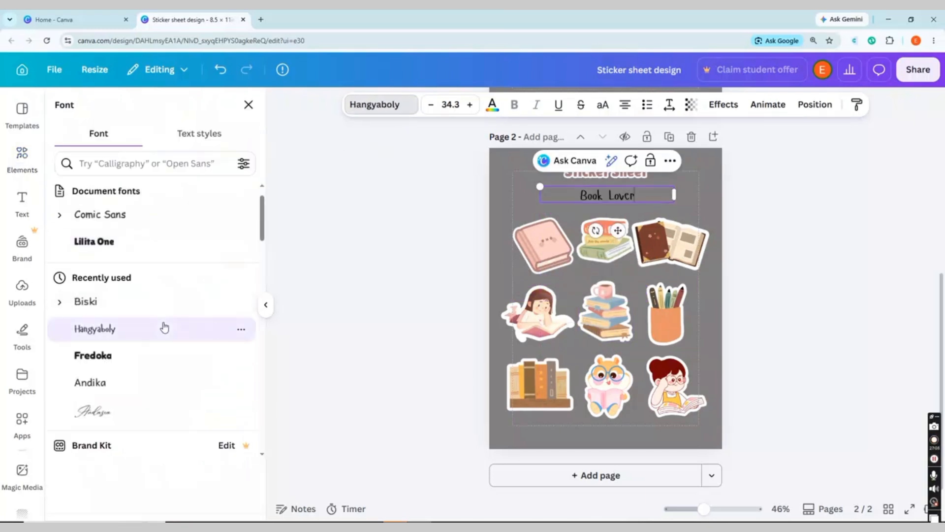
{"action": "left_click", "coordinate": [116, 302]}
{"action": "left_click", "coordinate": [491, 104]}
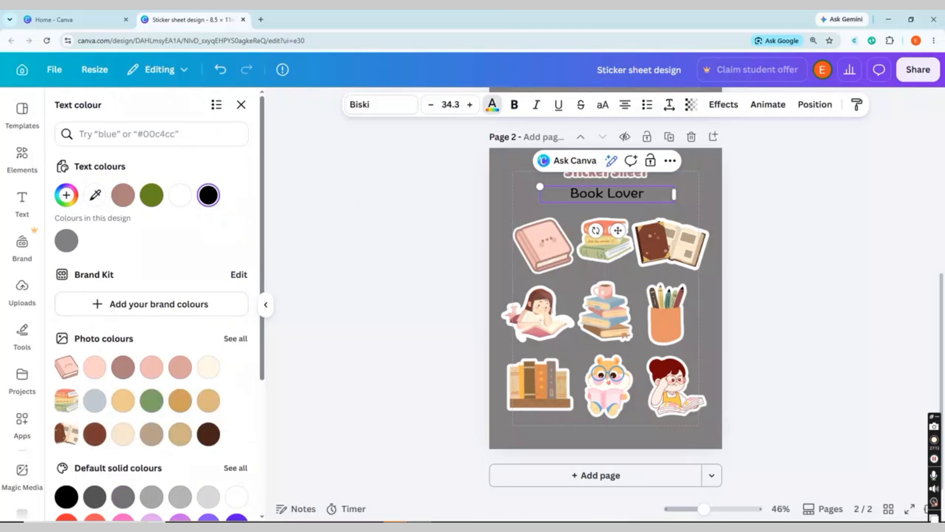
{"action": "left_click", "coordinate": [95, 434]}
{"action": "left_click", "coordinate": [390, 240]}
Give the "Book Lover" text an outline effect in white
{"action": "left_click", "coordinate": [607, 193]}
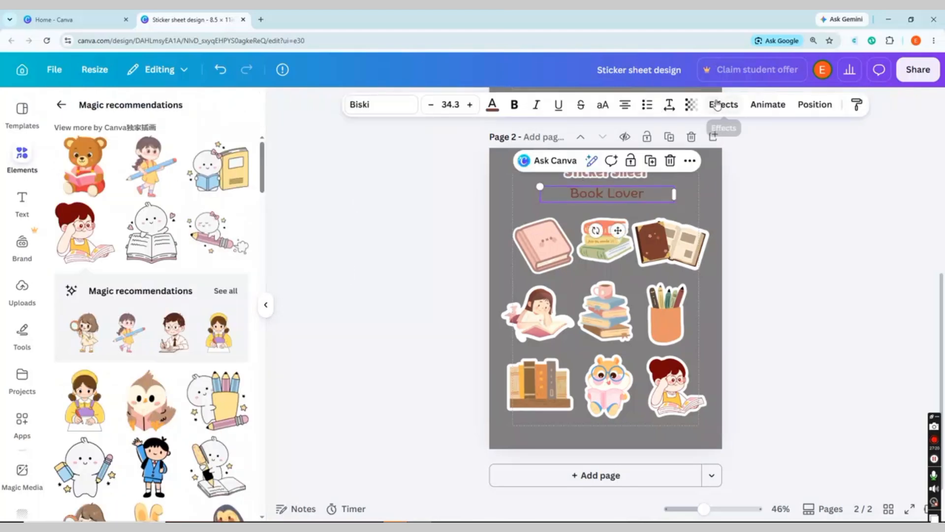
{"action": "left_click", "coordinate": [724, 104]}
{"action": "left_click", "coordinate": [85, 236]}
{"action": "left_click", "coordinate": [238, 346]}
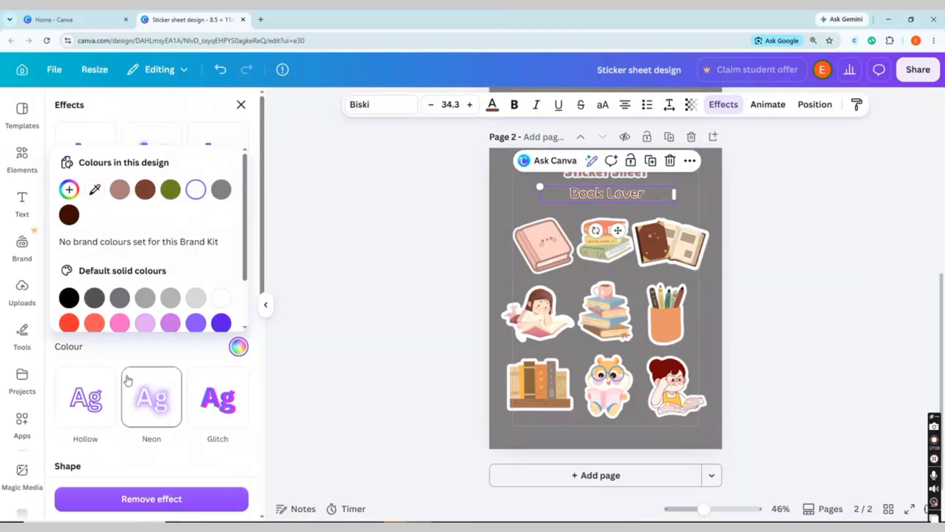
{"action": "left_click", "coordinate": [238, 351]}
{"action": "key", "text": "Escape"}
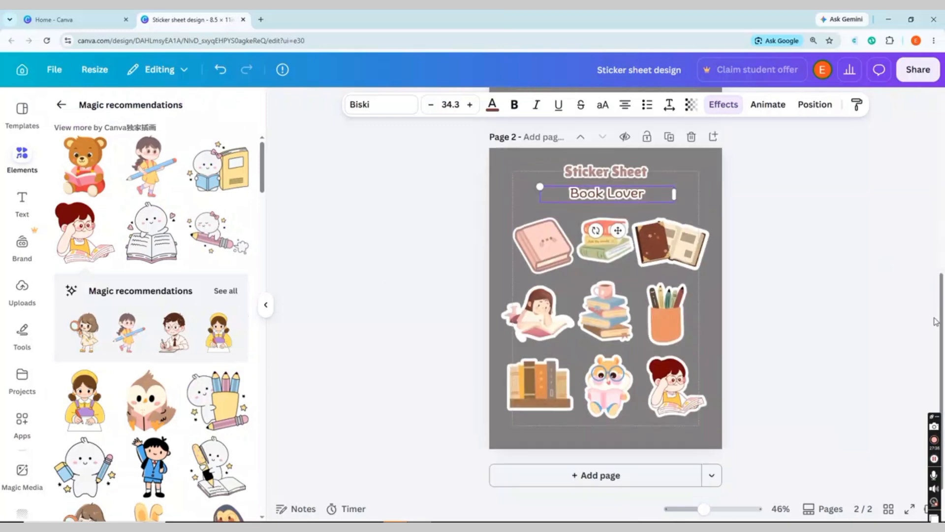
Open the design's download settings and review the file type and page selection without exporting
{"action": "left_click", "coordinate": [918, 69]}
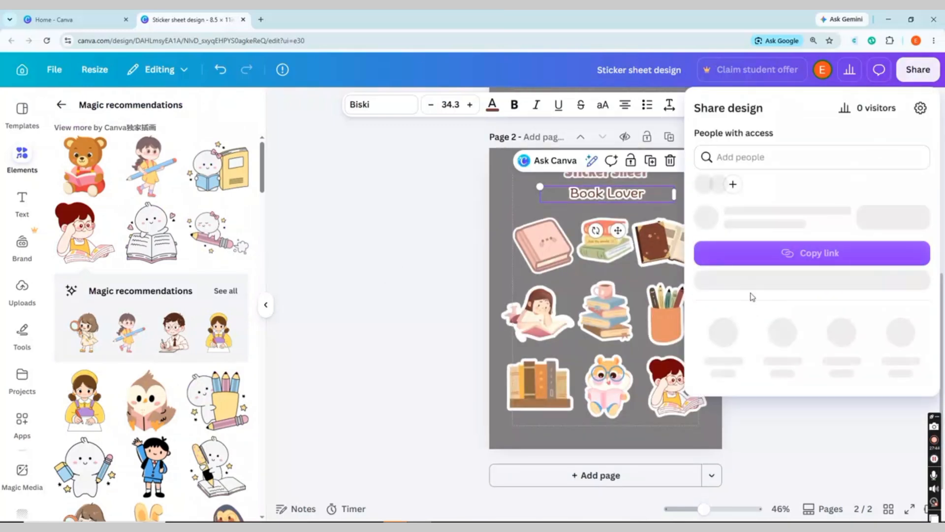
{"action": "left_click", "coordinate": [721, 359]}
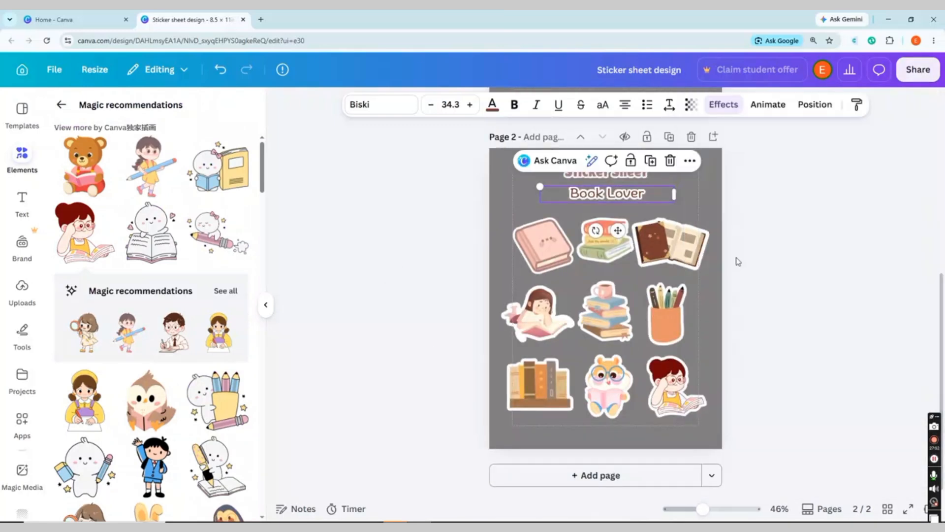
{"action": "scroll", "coordinate": [920, 262], "scroll_direction": "up", "scroll_amount": 3}
{"action": "scroll", "coordinate": [837, 229], "scroll_direction": "down", "scroll_amount": 3}
{"action": "left_click", "coordinate": [918, 70]}
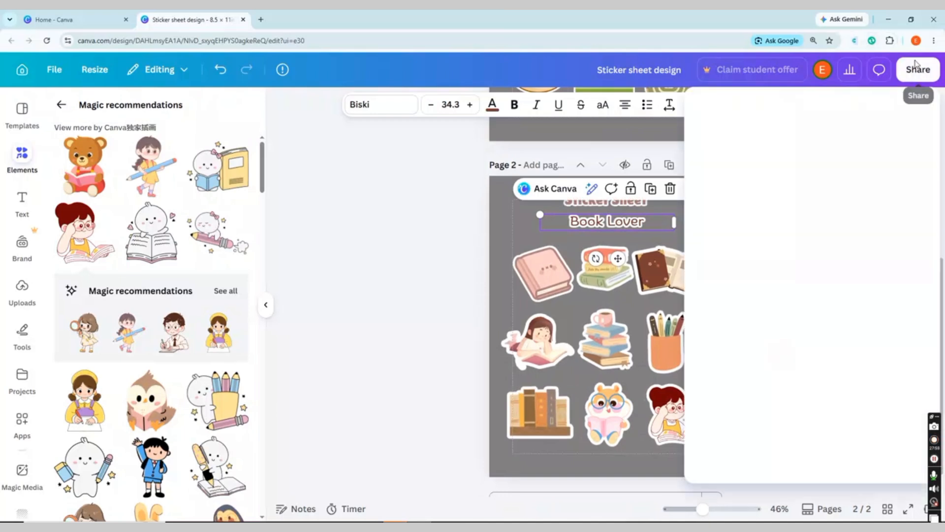
{"action": "left_click", "coordinate": [722, 358]}
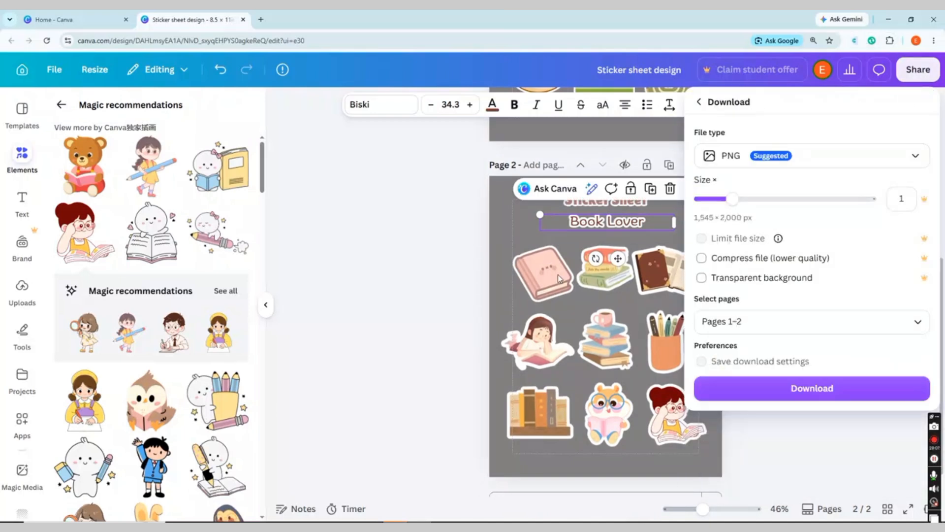
{"action": "left_click", "coordinate": [597, 433]}
Set the background of page 2 and then of page 1 to the light cream from the pink book's photo colours
{"action": "left_click", "coordinate": [526, 231]}
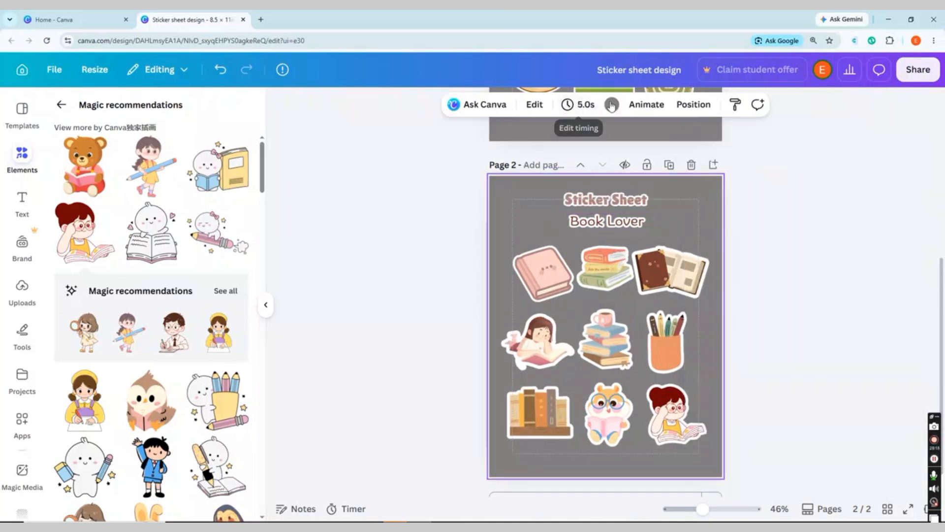
{"action": "left_click", "coordinate": [612, 104]}
{"action": "left_click", "coordinate": [209, 367]}
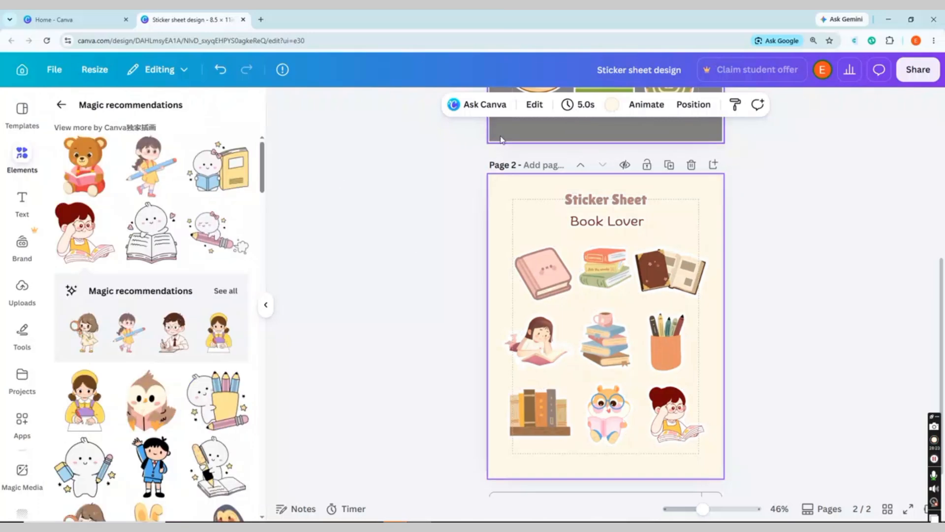
{"action": "left_click", "coordinate": [611, 104]}
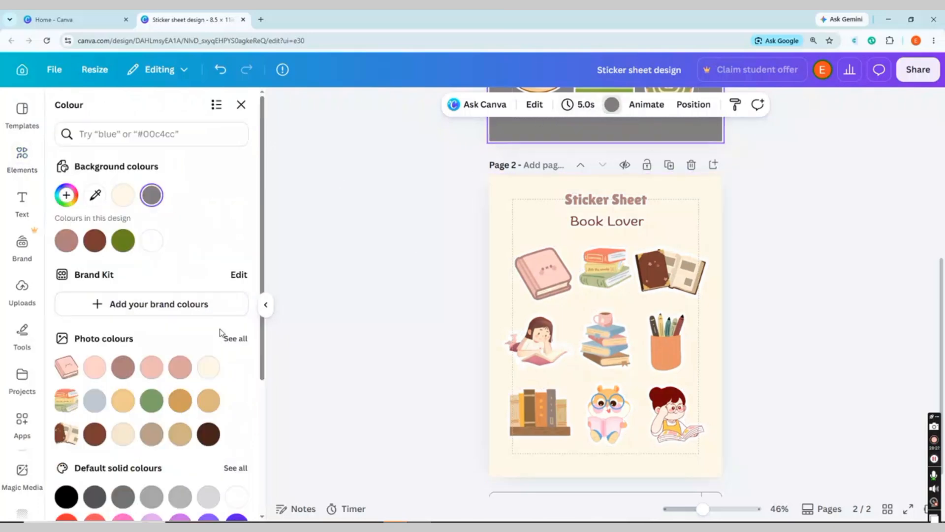
{"action": "left_click", "coordinate": [123, 195]}
{"action": "scroll", "coordinate": [840, 274], "scroll_direction": "up", "scroll_amount": 4}
{"action": "scroll", "coordinate": [881, 207], "scroll_direction": "down", "scroll_amount": 4}
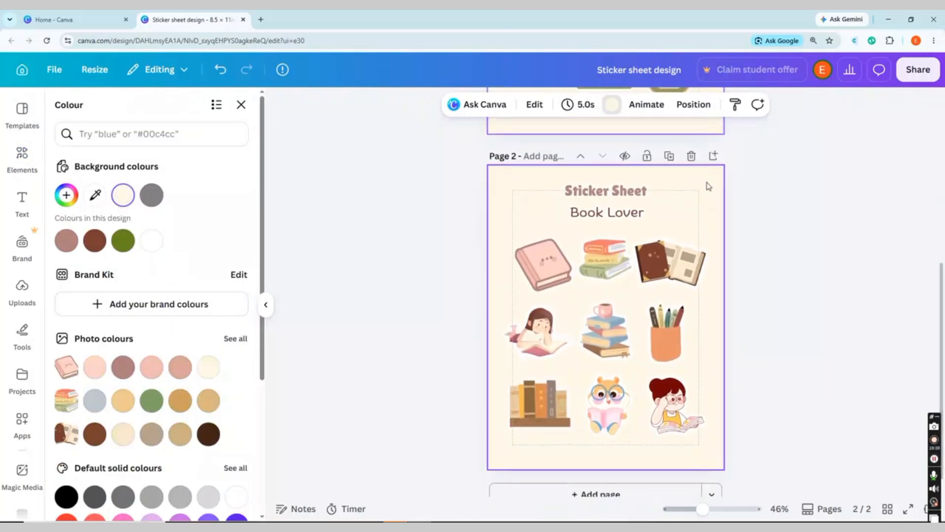
Darken page 2's cream background slightly to a beige solid colour
{"action": "left_click", "coordinate": [612, 106]}
{"action": "left_click", "coordinate": [612, 106]}
{"action": "left_click", "coordinate": [122, 195]}
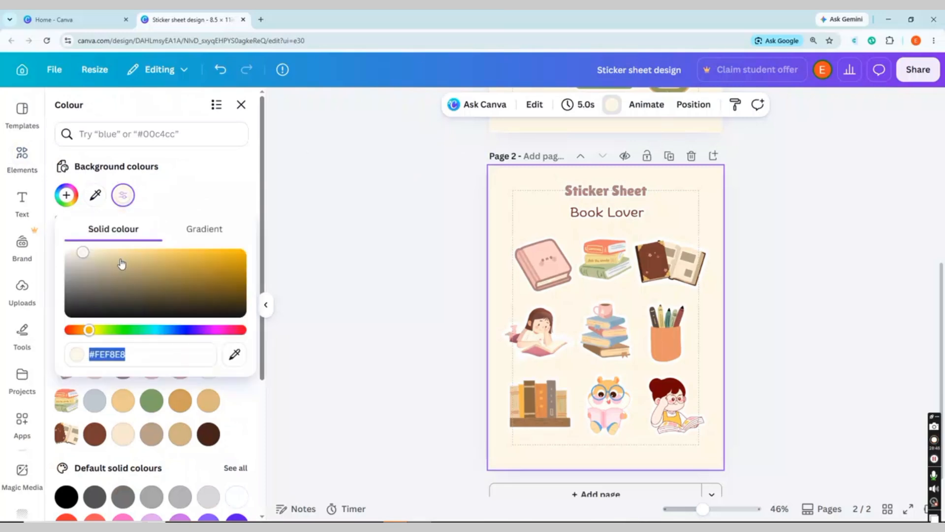
{"action": "left_click", "coordinate": [88, 256]}
{"action": "left_click", "coordinate": [789, 135]}
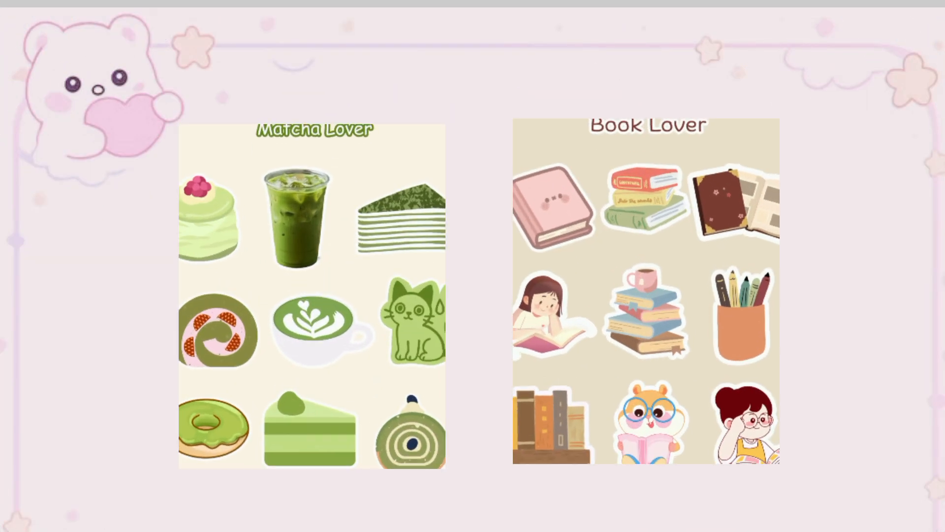